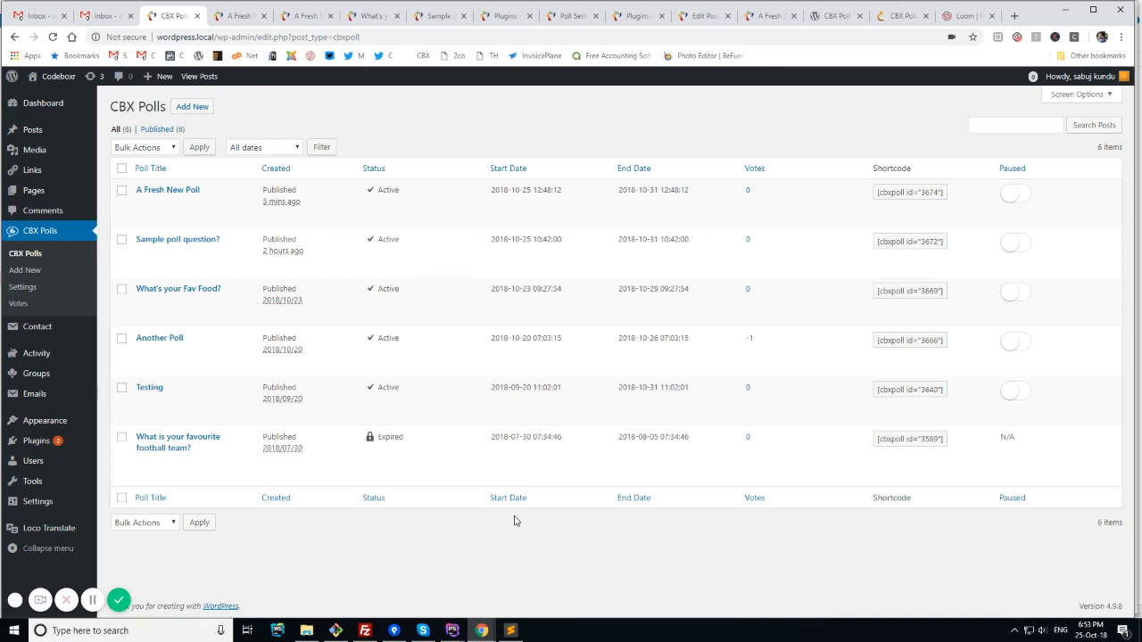
Step: View the CBX Poll product page on codeboxr.com, then its wordpress.org plugin listing
left_click(910, 17)
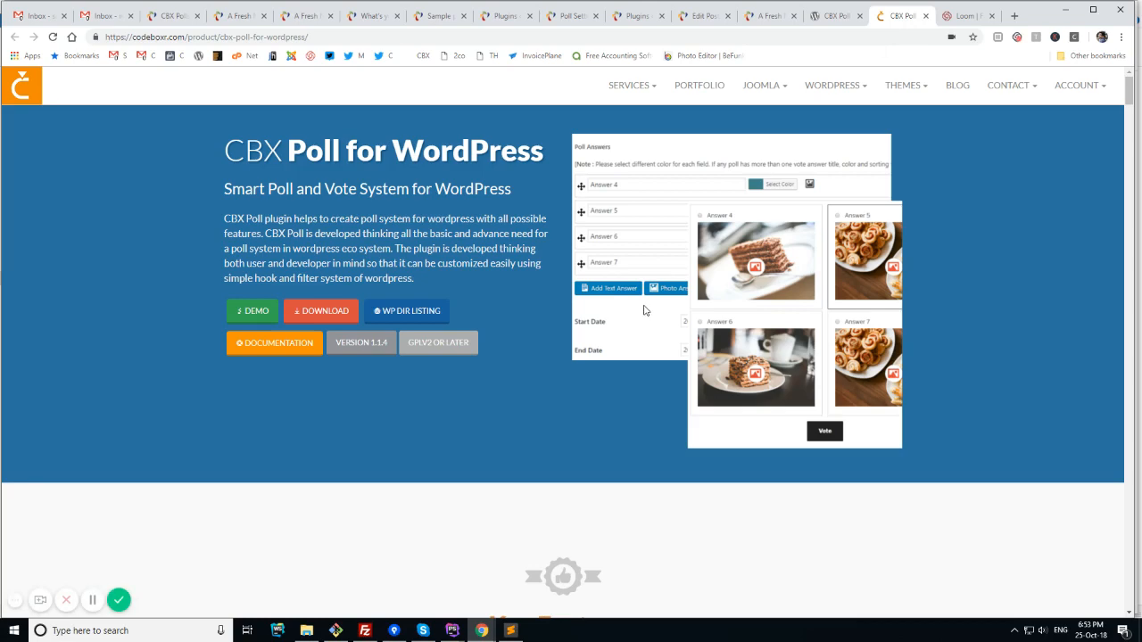
left_click(836, 21)
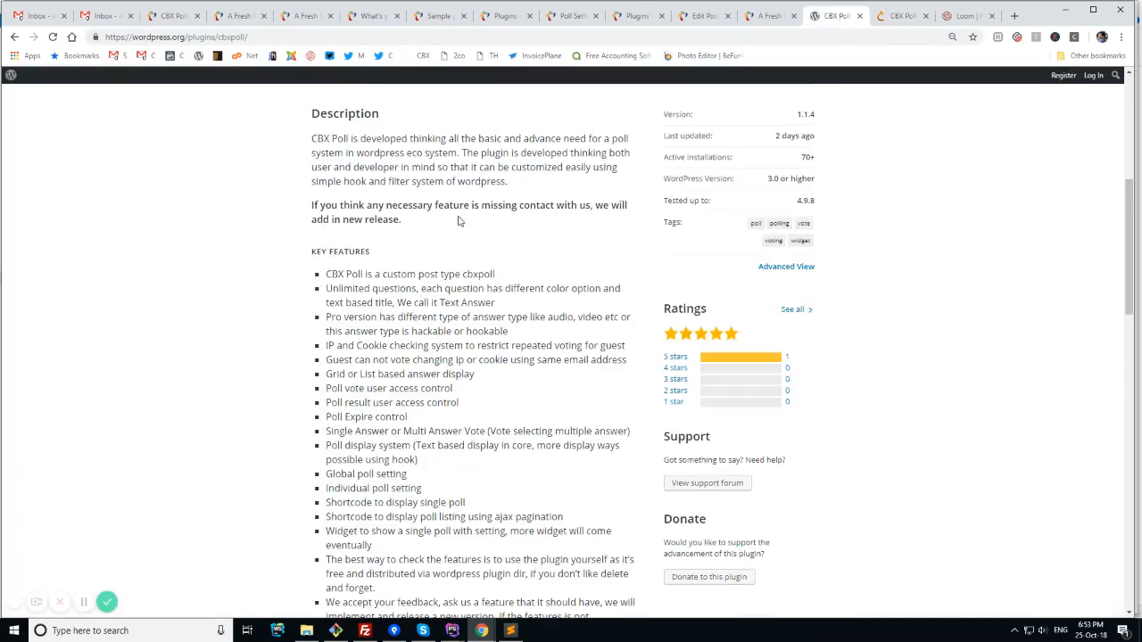
scroll(456, 219, "up", 3)
scroll(456, 218, "up", 2)
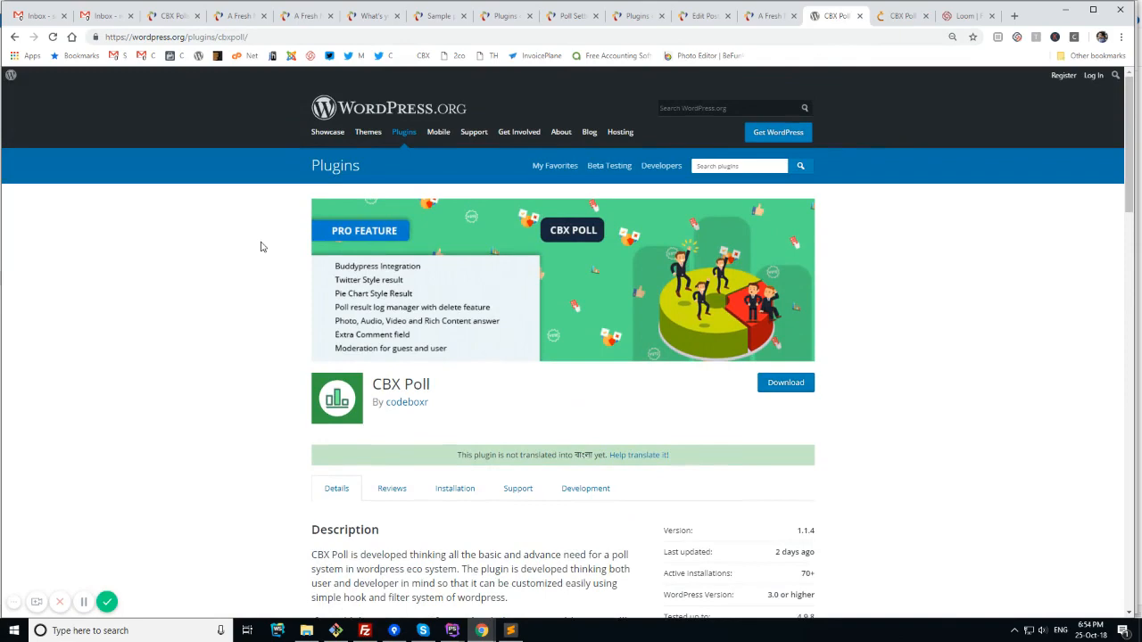
scroll(644, 329, "down", 3)
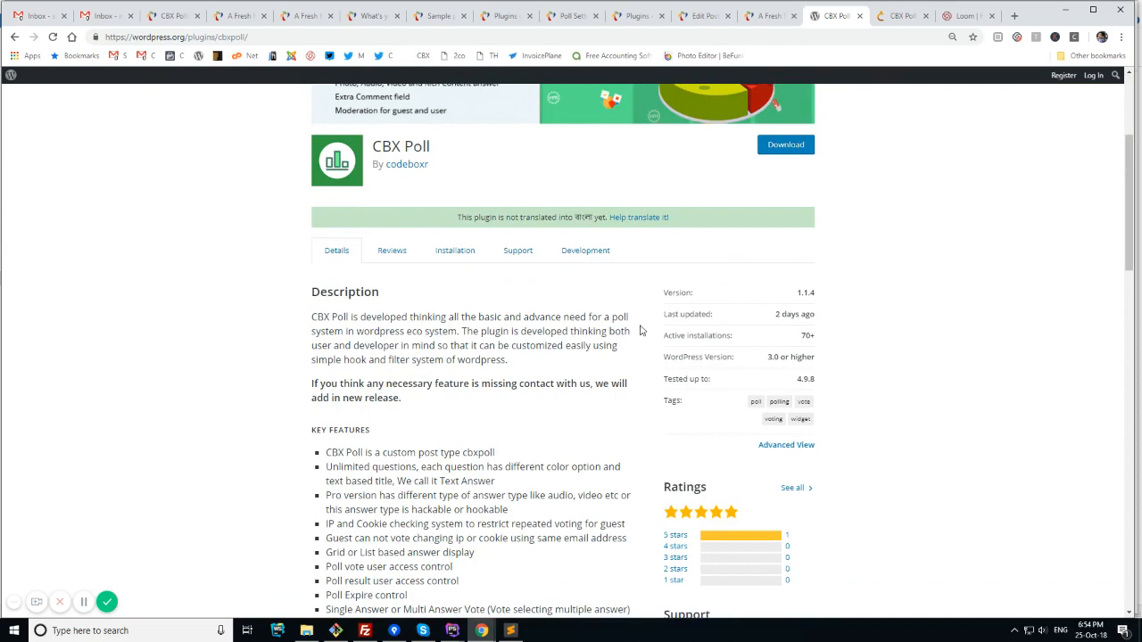
scroll(439, 397, "down", 2)
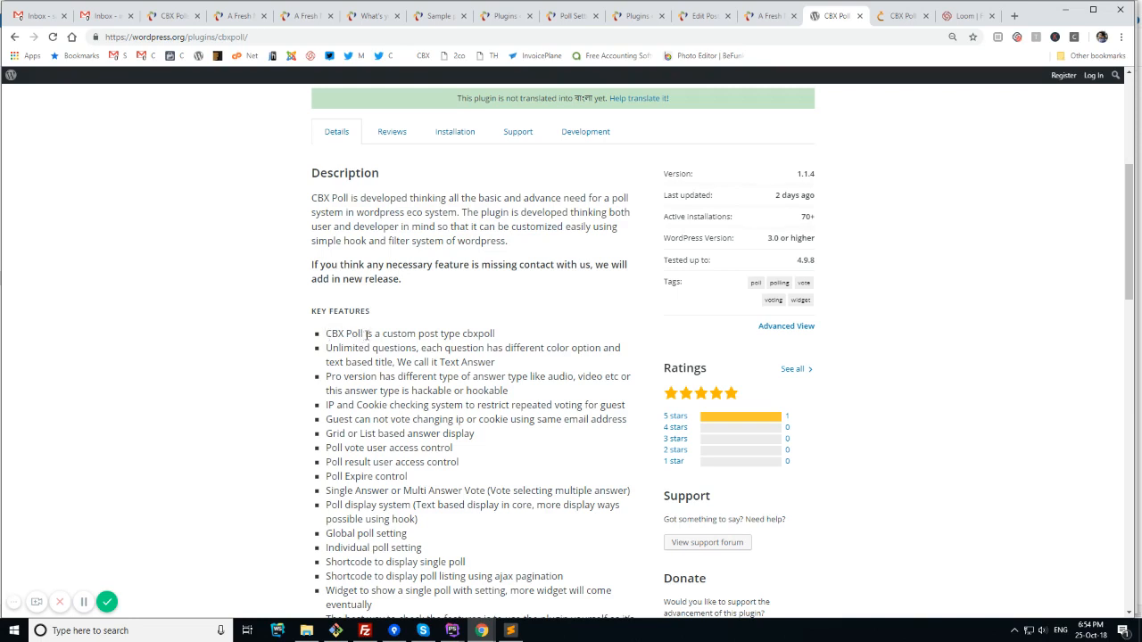
scroll(367, 334, "down", 2)
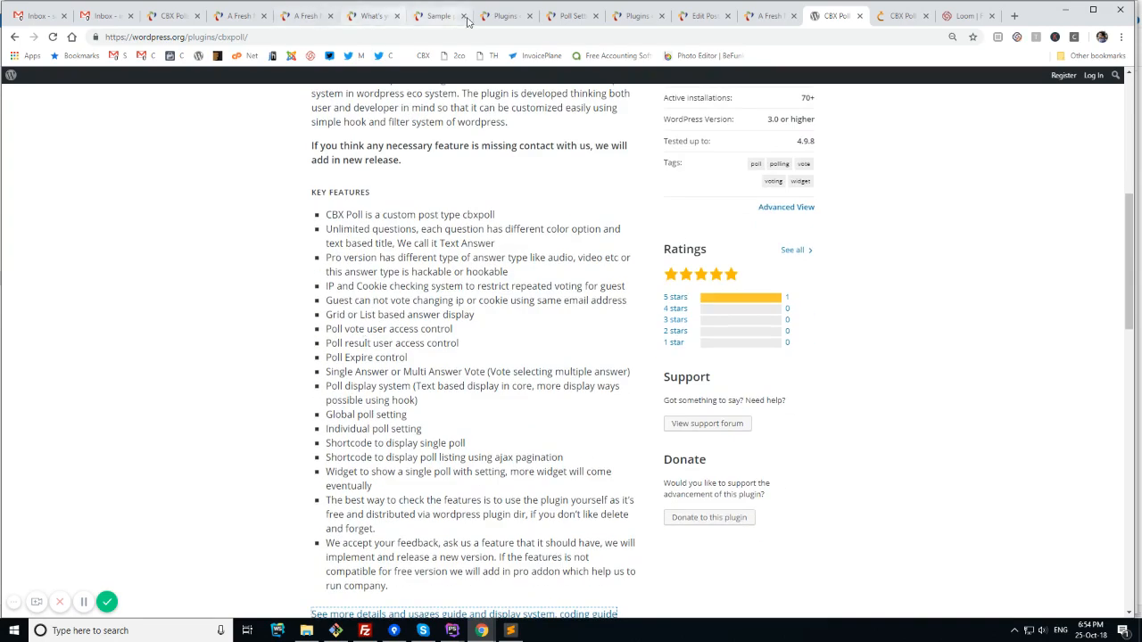
Step: Review the installed plugins, filter to the seven active ones, and return to CBX Poll settings
left_click(505, 15)
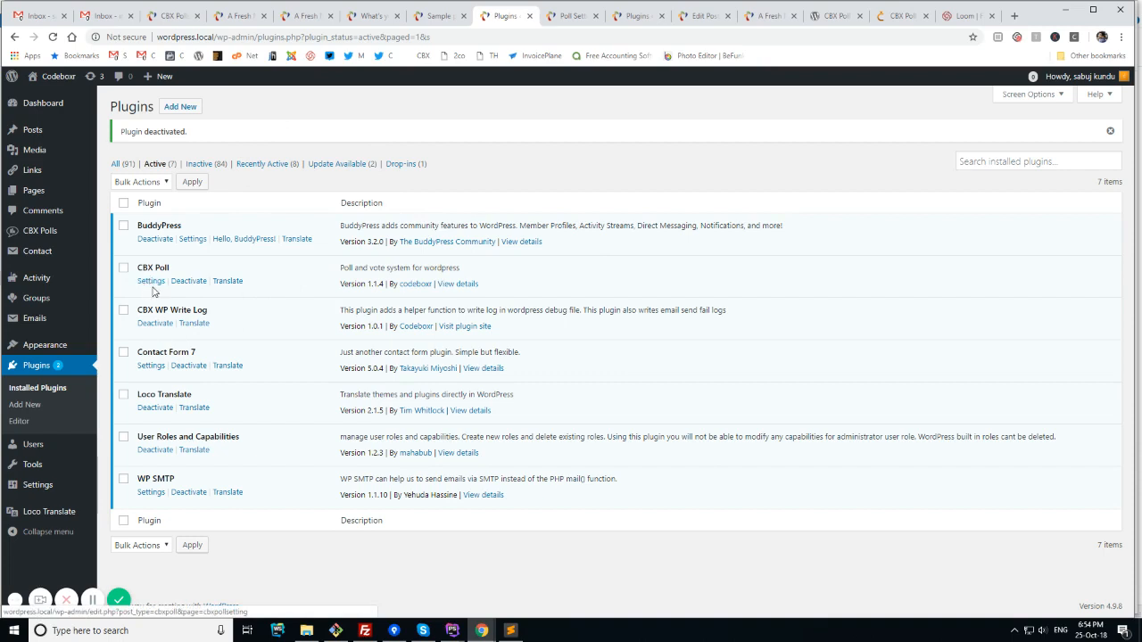
left_click(150, 282)
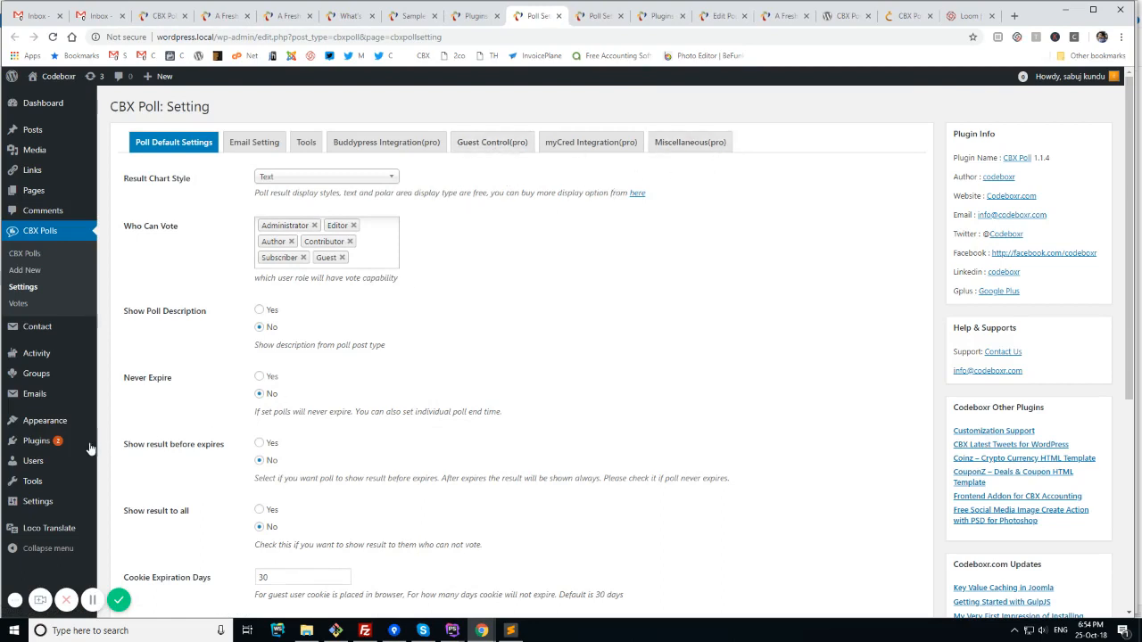
mouse_move(37, 441)
left_click(136, 444)
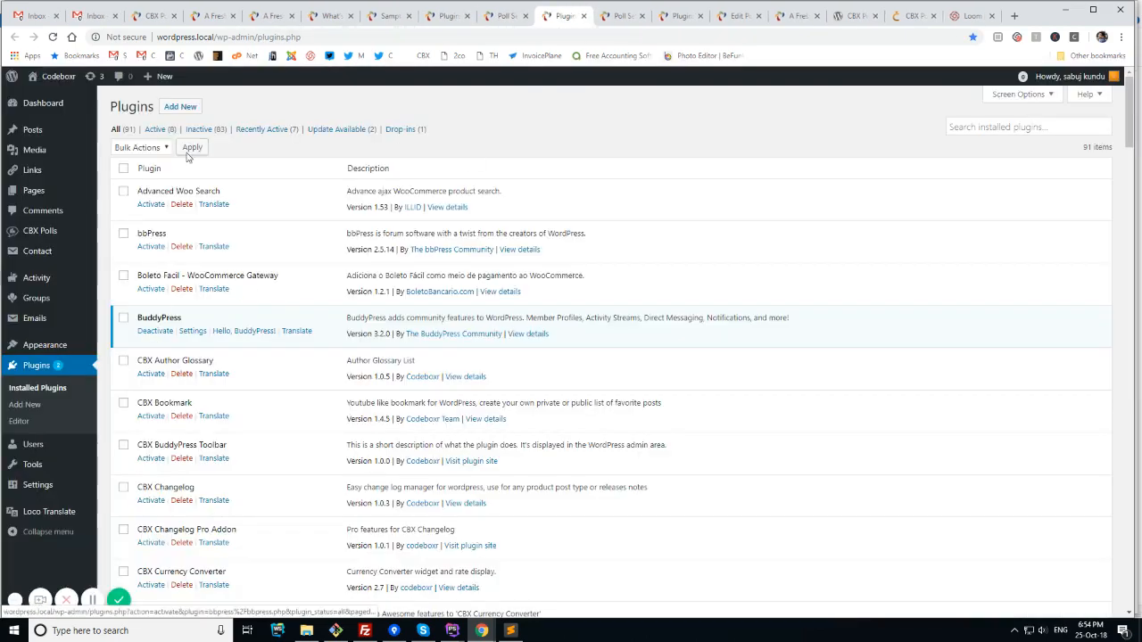
left_click(167, 131)
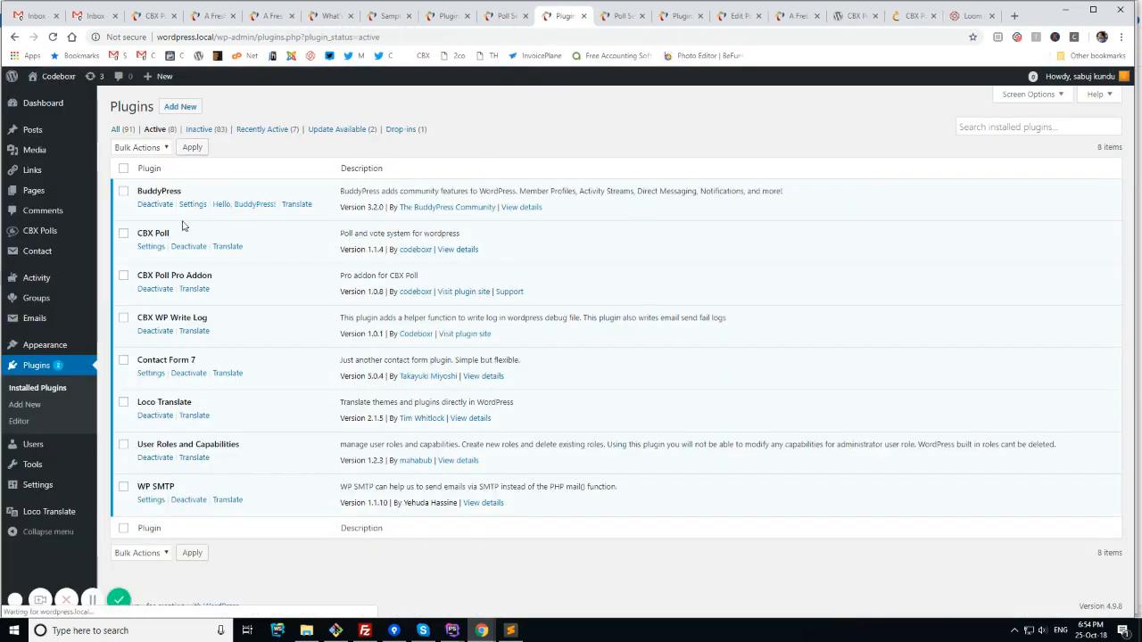
left_click(504, 15)
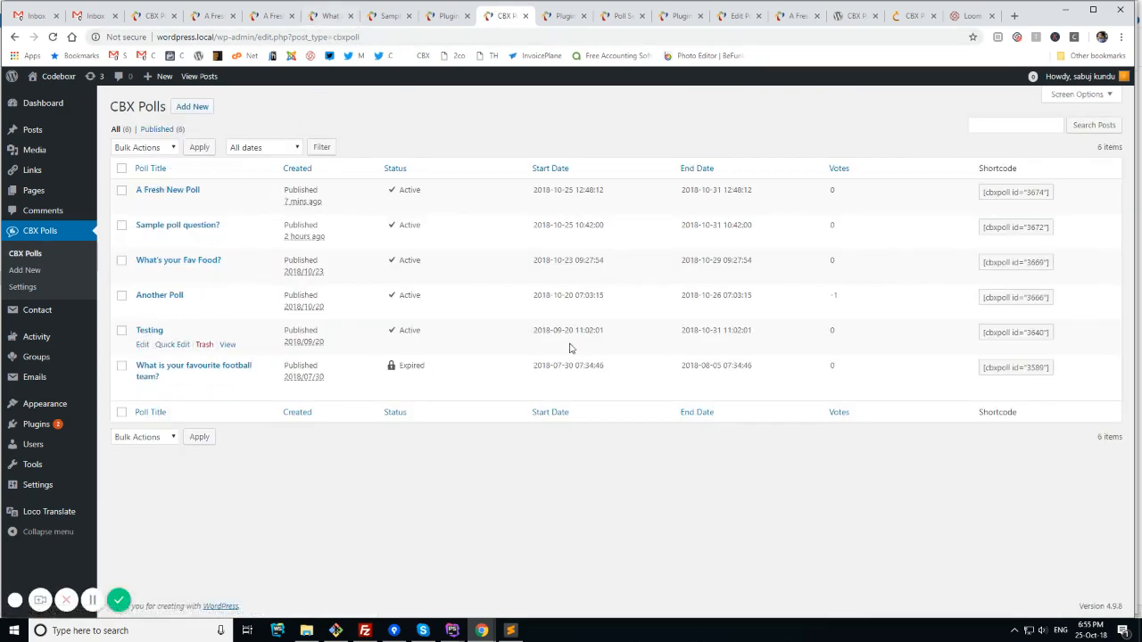
Step: Inspect the Result Chart Style choices in Poll Default Settings, leaving them unchanged
left_click(33, 291)
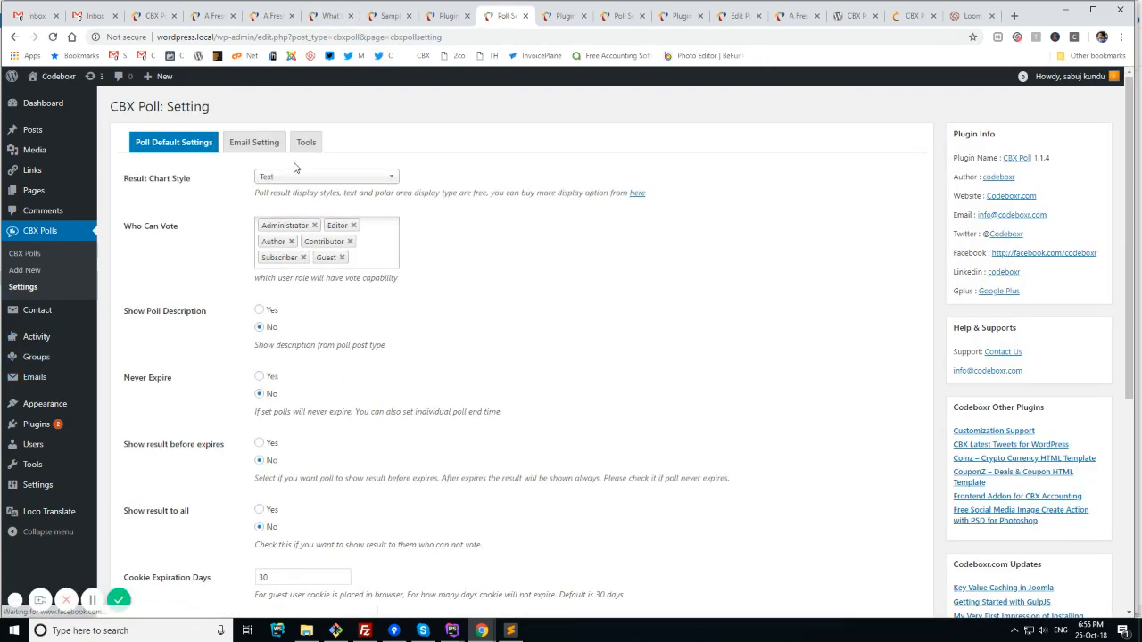
left_click(297, 178)
left_click(212, 197)
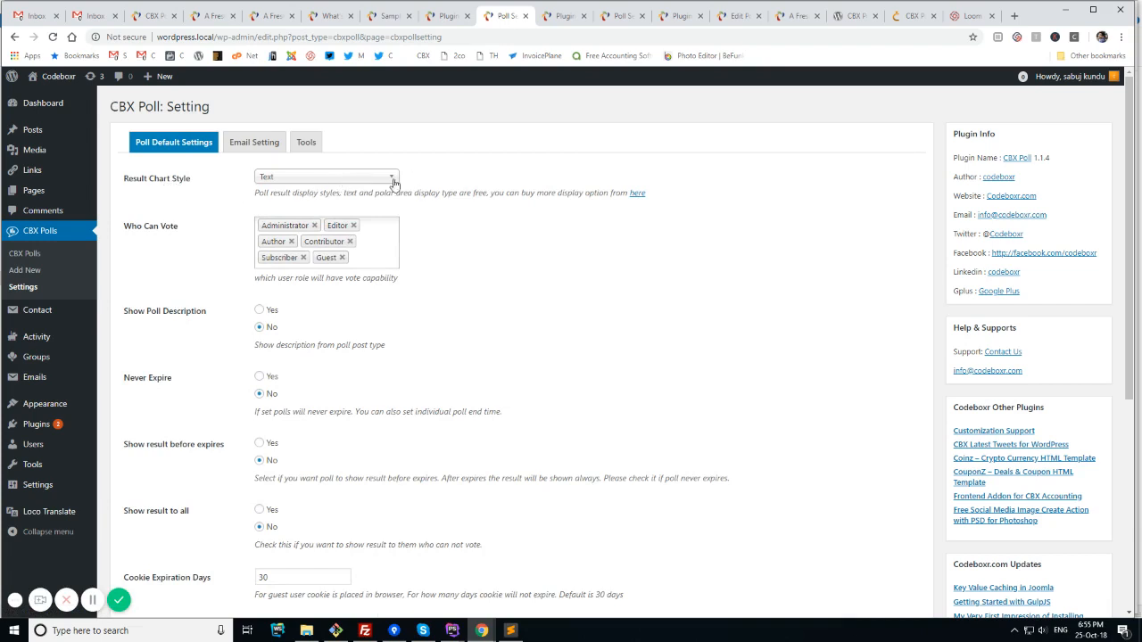
left_click(318, 179)
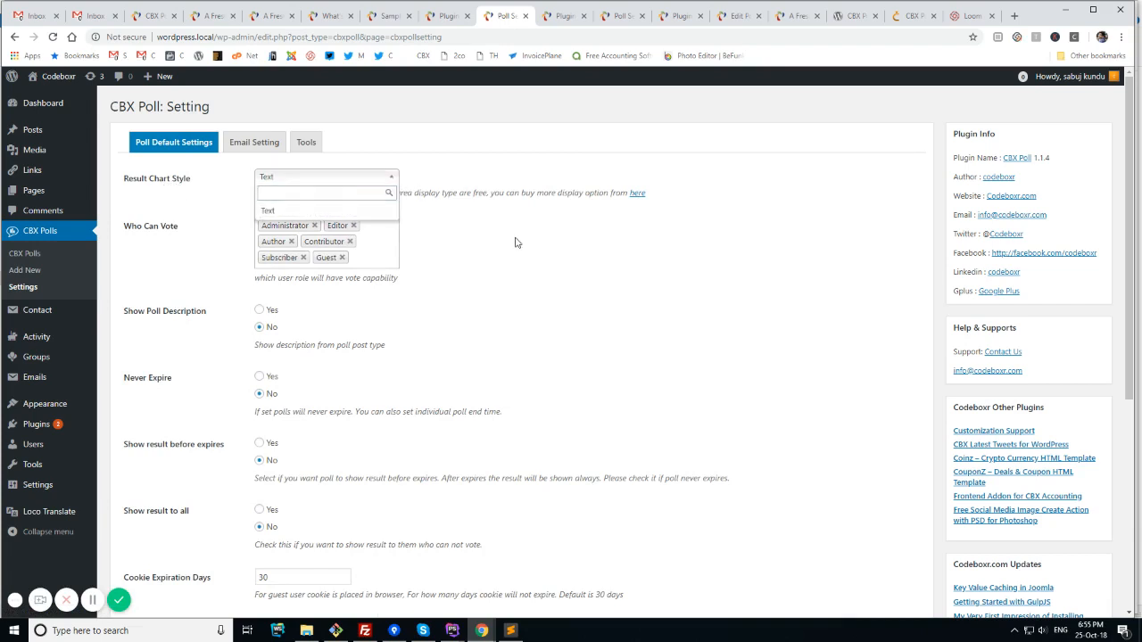
left_click(126, 266)
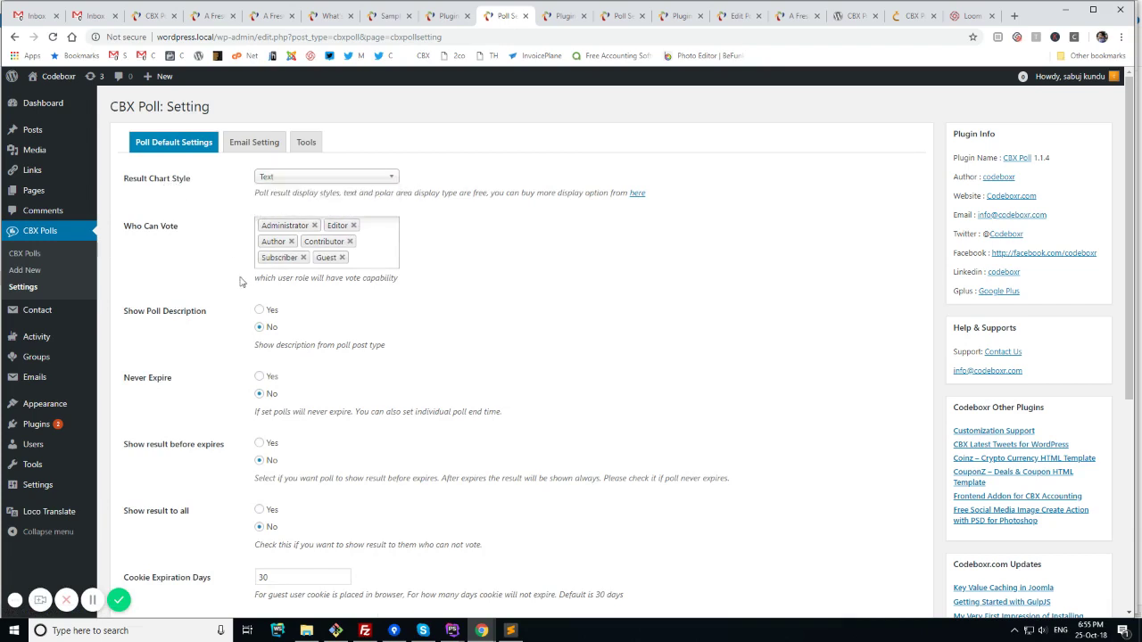
Step: Inspect the Who Can Vote roles unchanged, then move to the Email Setting section
left_click(382, 256)
scroll(392, 304, "down", 3)
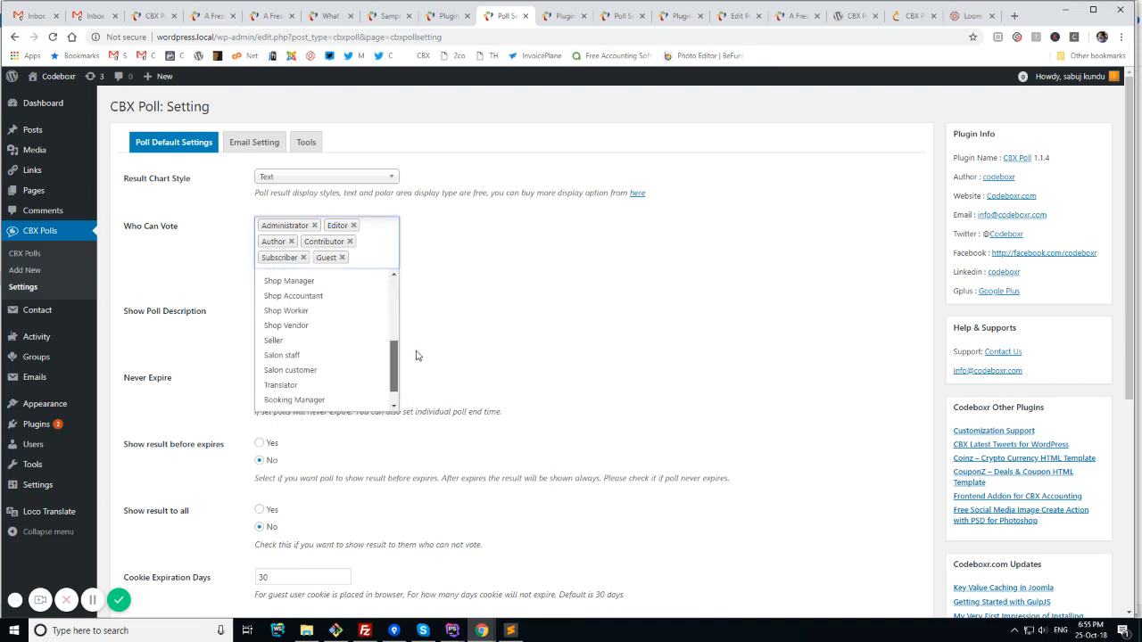
left_click(584, 311)
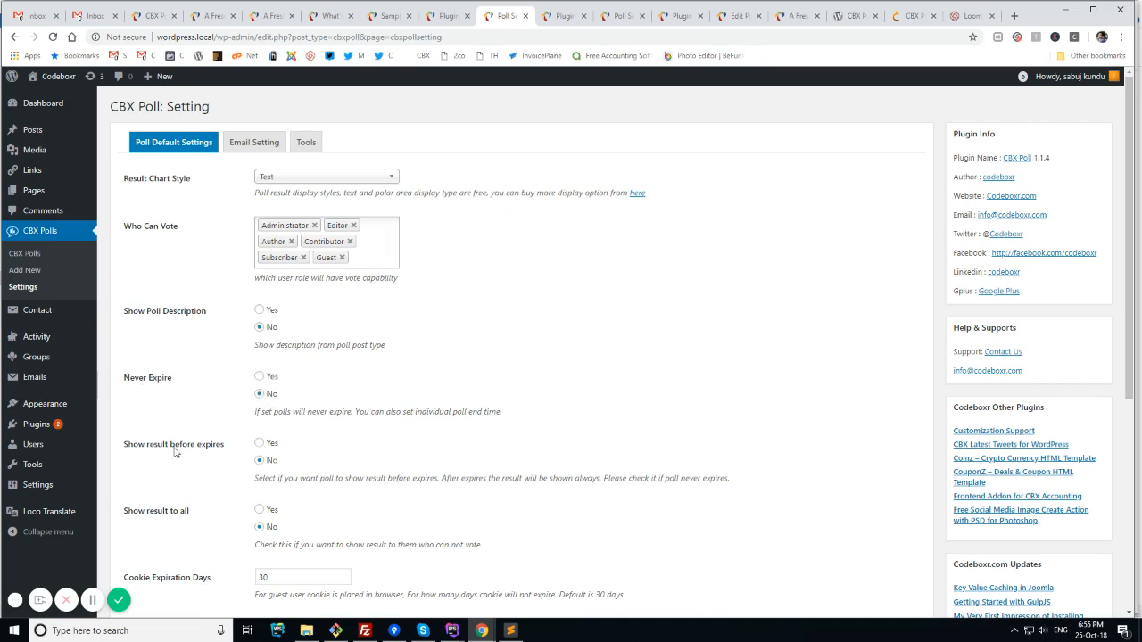
scroll(166, 440, "down", 1)
scroll(166, 440, "down", 3)
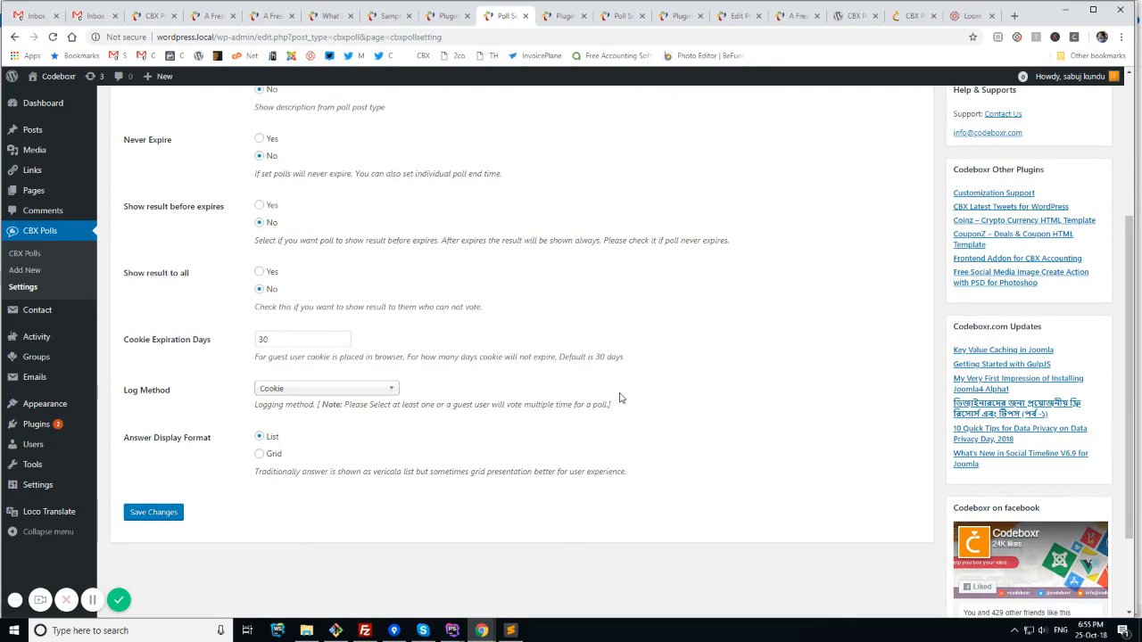
scroll(621, 399, "up", 5)
left_click(254, 142)
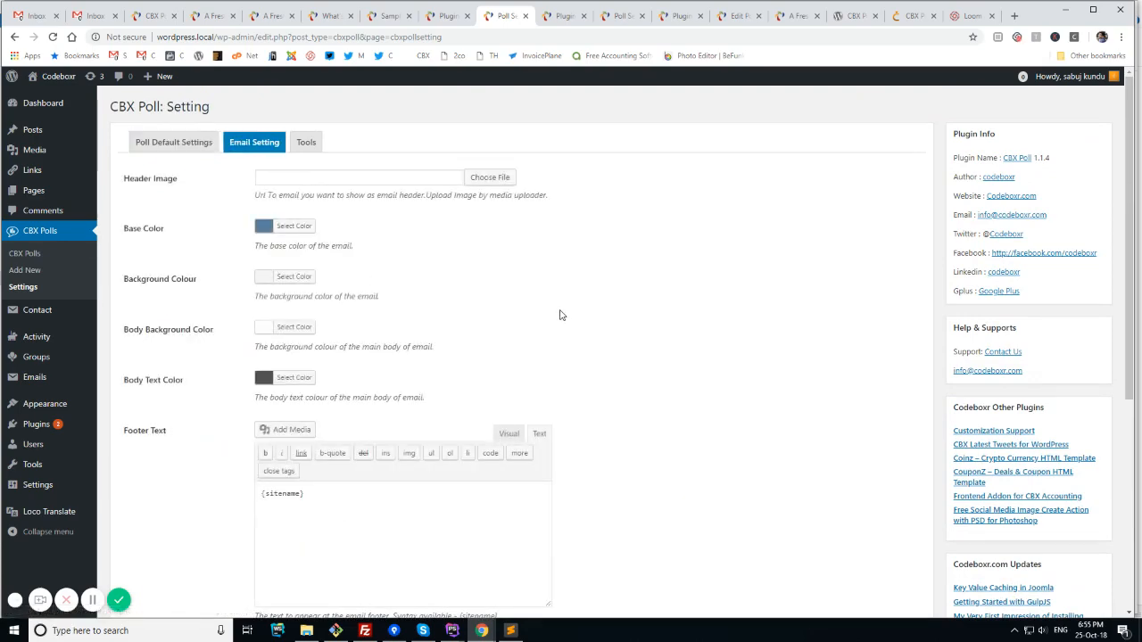
scroll(561, 315, "down", 3)
scroll(370, 135, "up", 3)
Step: Review the Tools uninstall and data reset options, cycle the settings sections, and return to the polls list
left_click(303, 143)
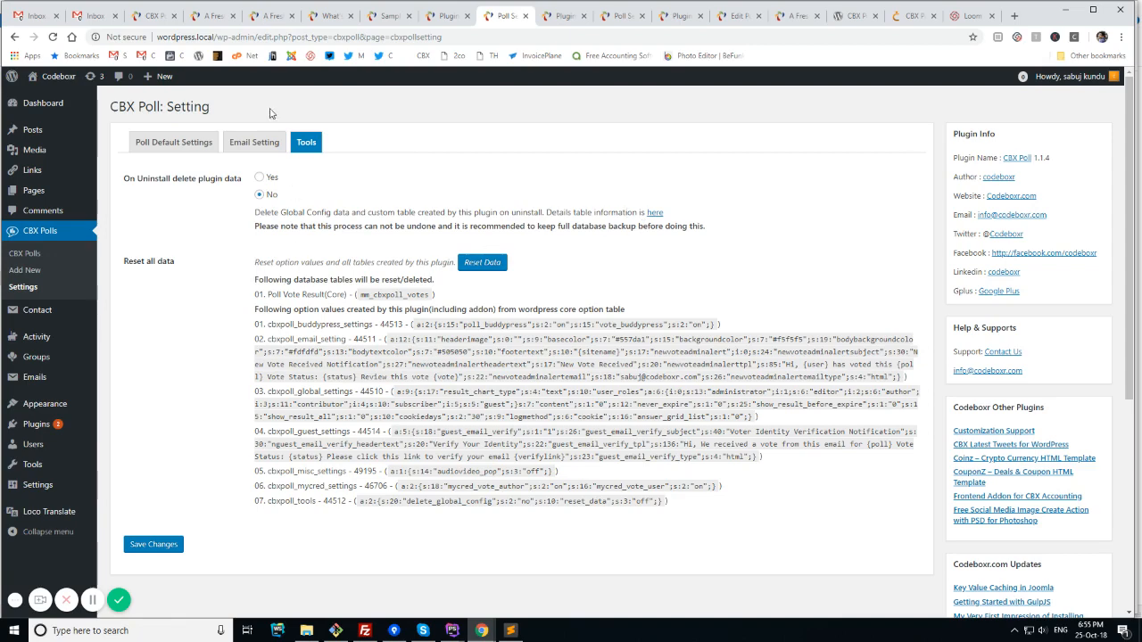
left_click(255, 143)
left_click(175, 143)
left_click(249, 143)
left_click(306, 143)
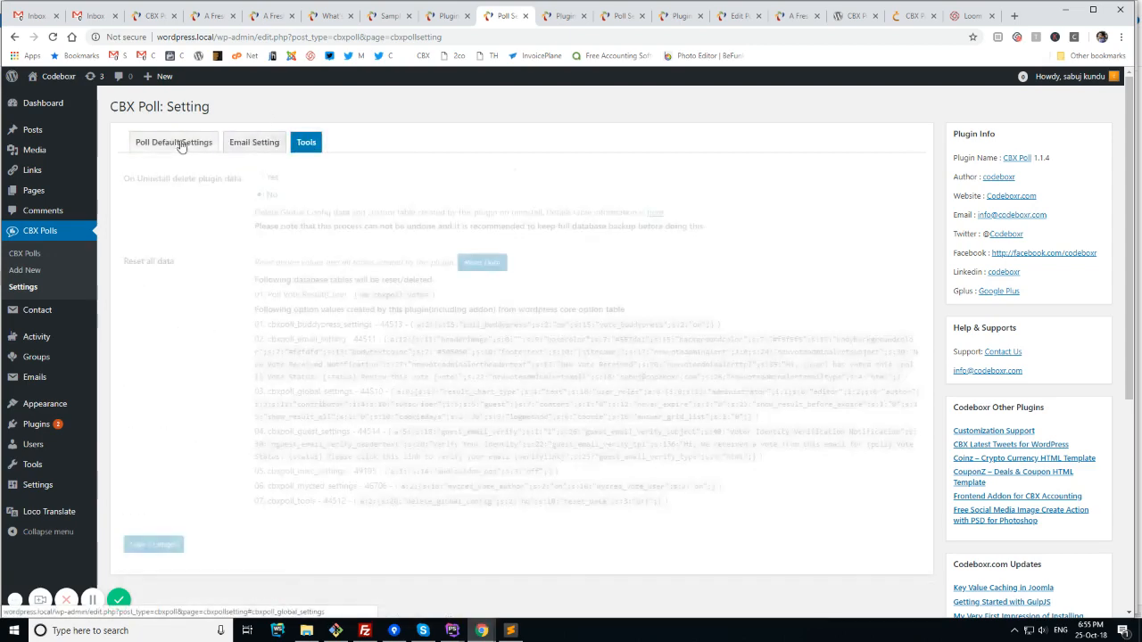
left_click(179, 143)
left_click(250, 143)
left_click(306, 142)
left_click(179, 143)
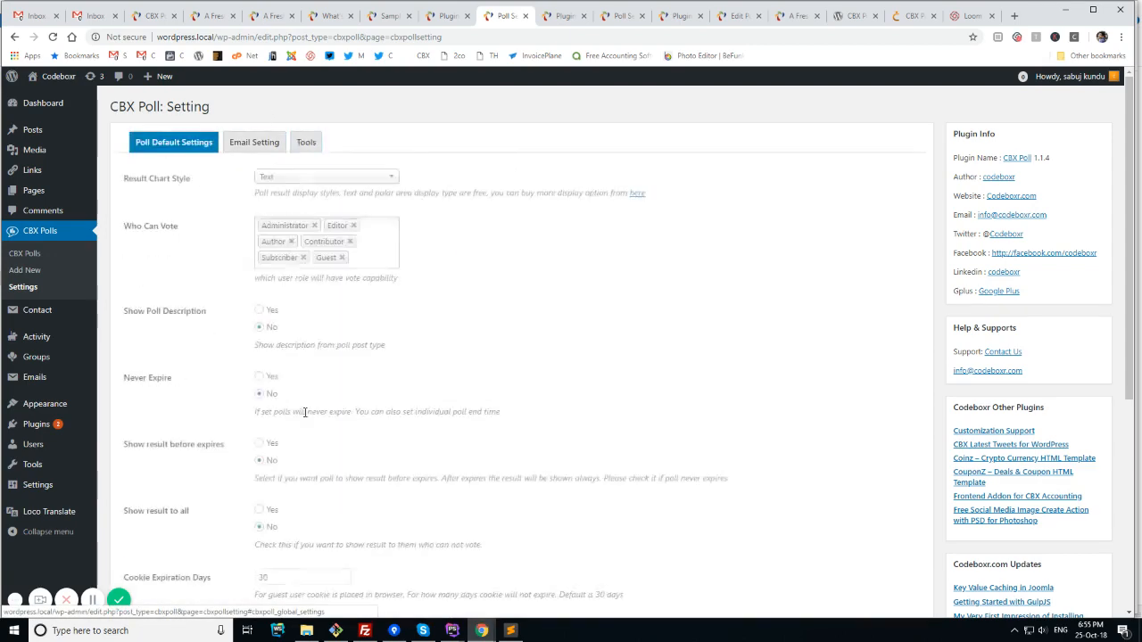
left_click(25, 253)
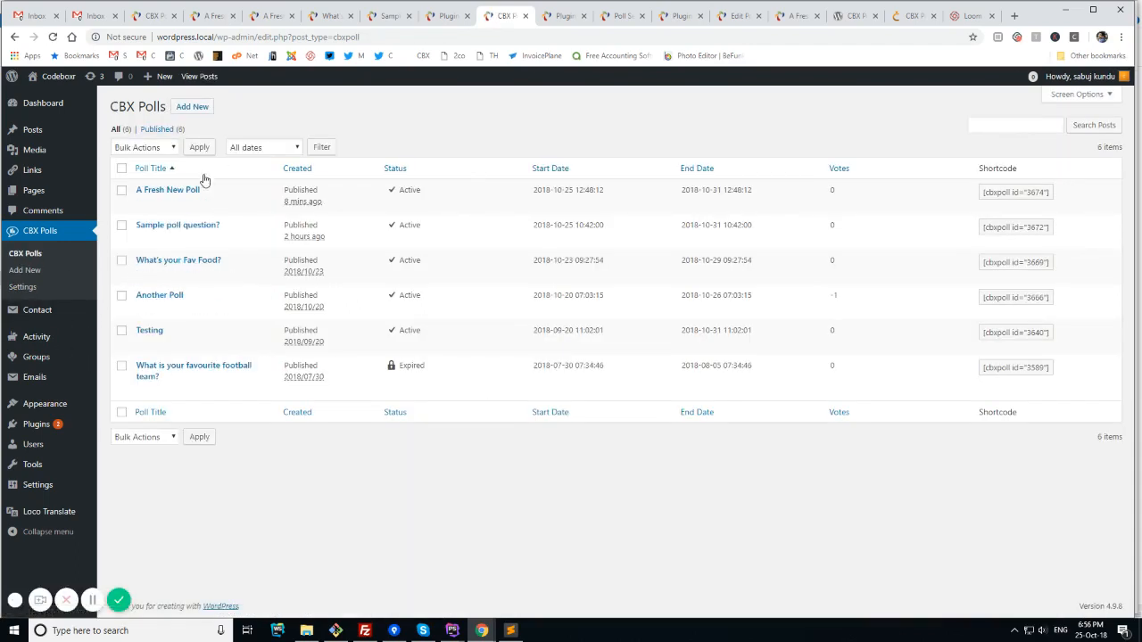
mouse_move(167, 190)
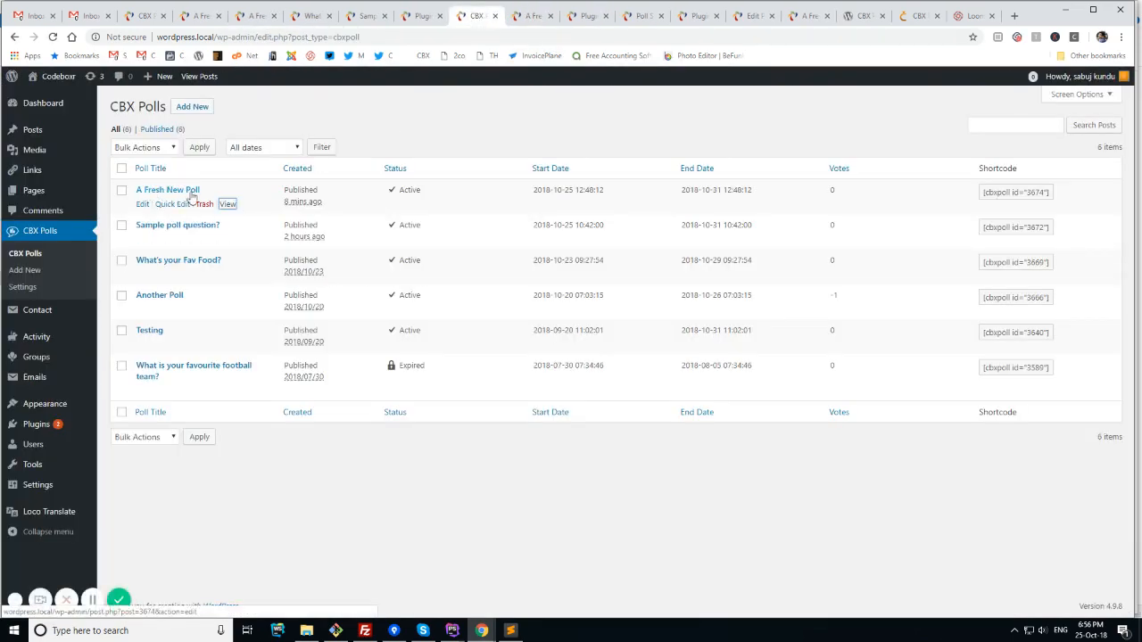
Step: Vote Yes on A Fresh New Poll on the live site and refresh the polls list to confirm 1 vote
key("ctrl+Tab")
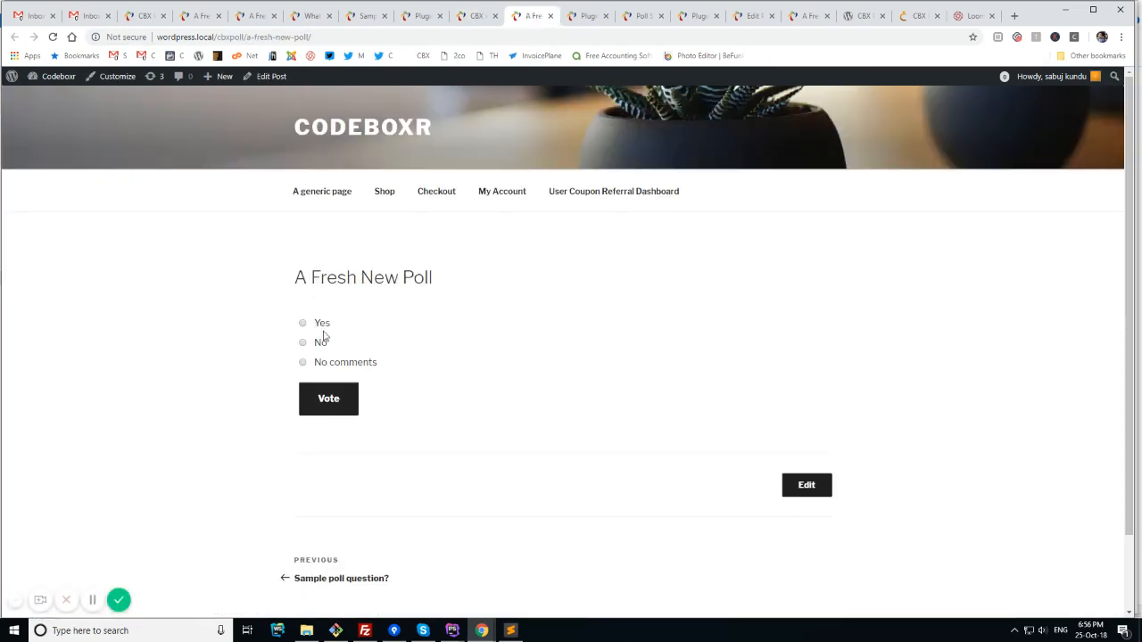
left_click(304, 323)
left_click(304, 343)
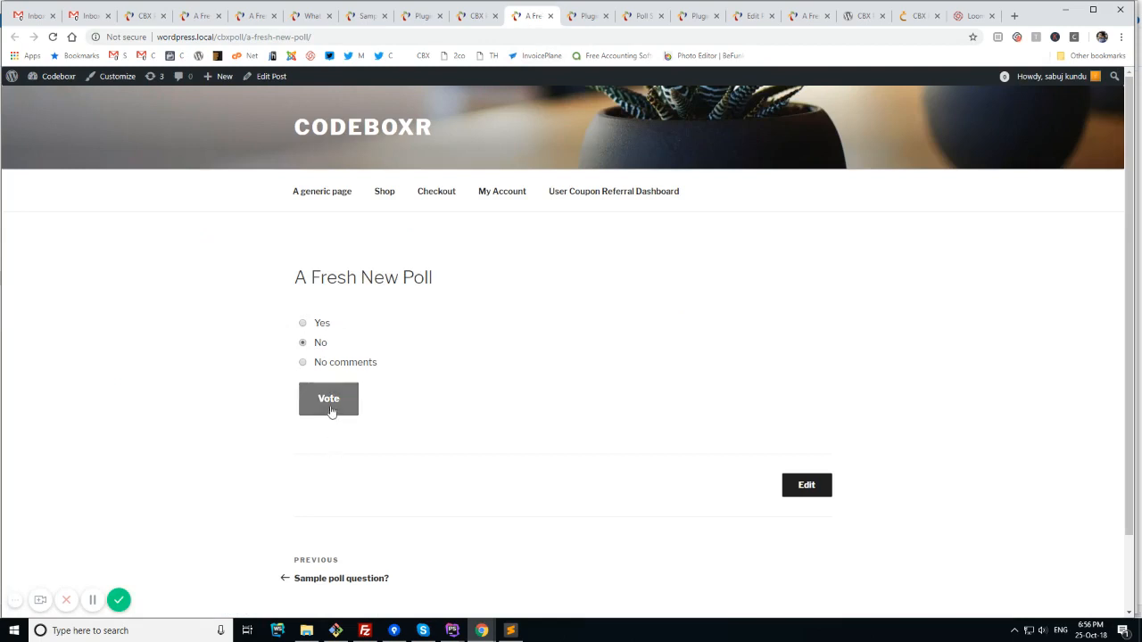
left_click(322, 326)
left_click(323, 408)
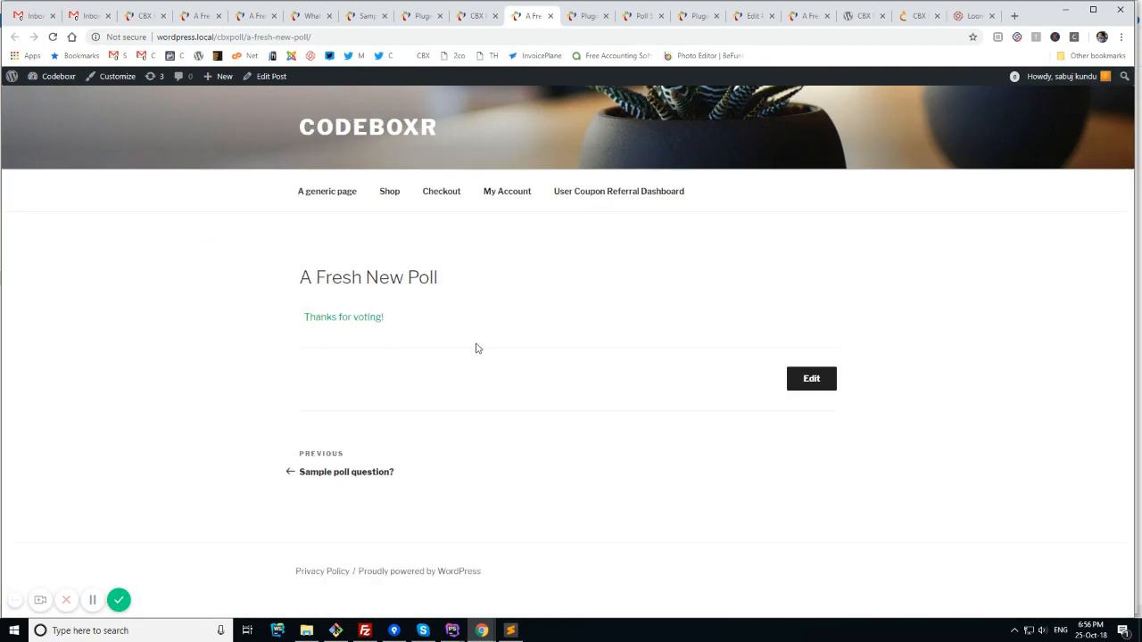
left_click(52, 37)
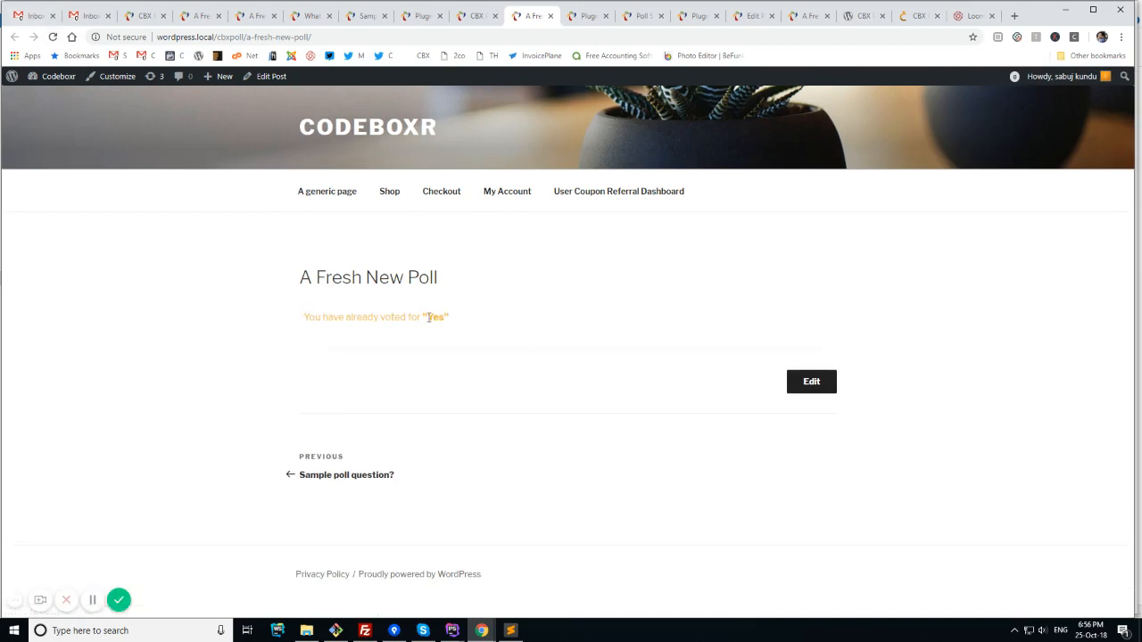
left_click(480, 18)
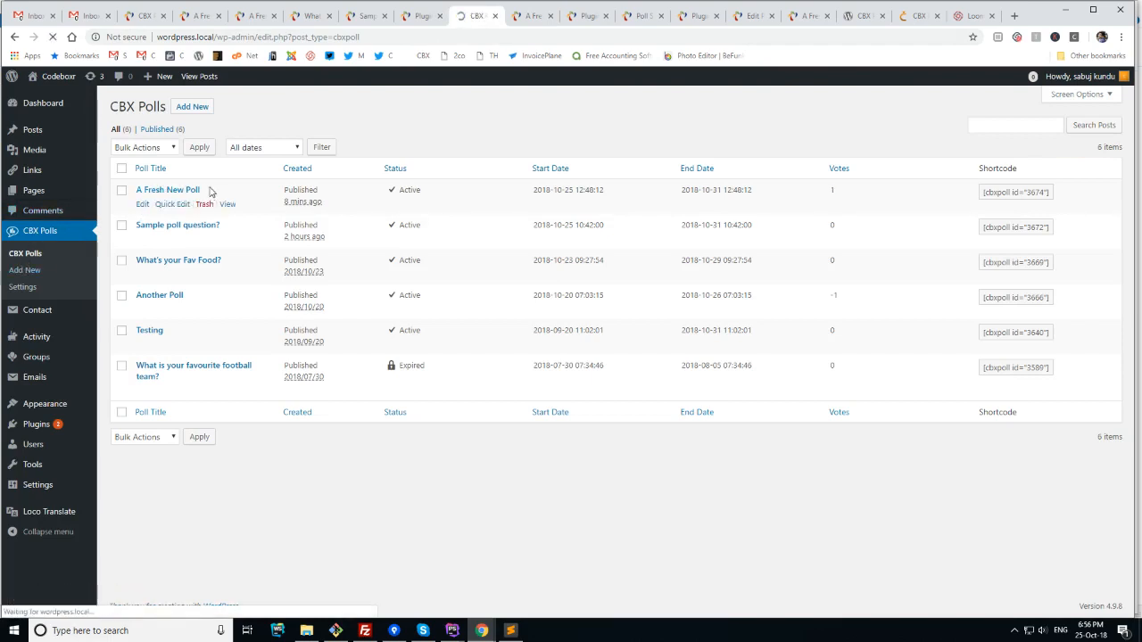
key("F5")
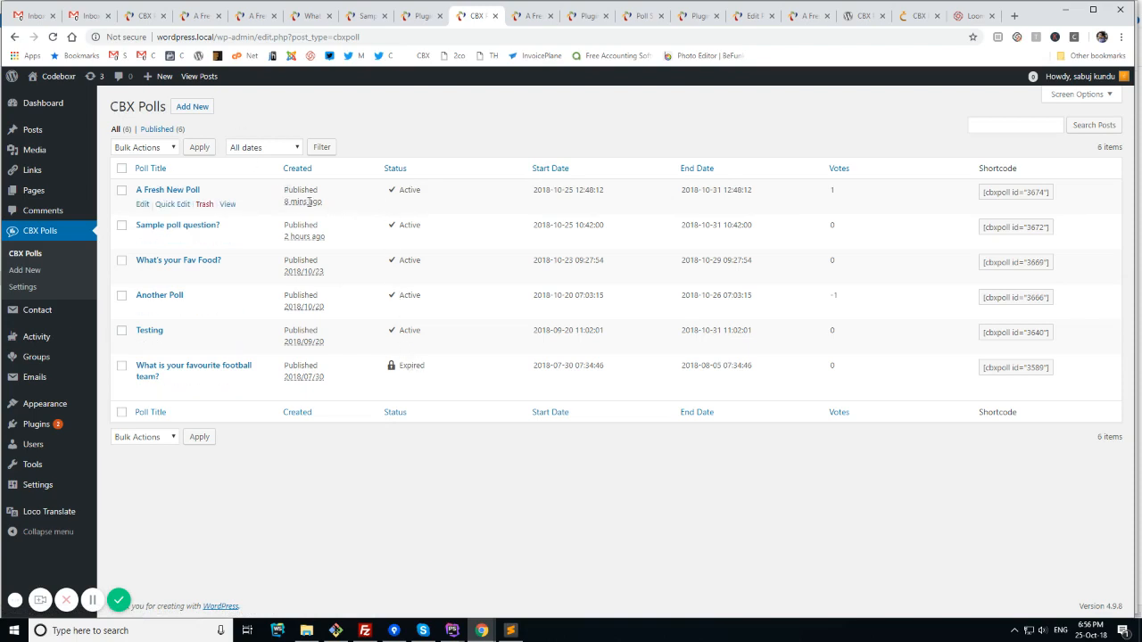
Step: Open A Fresh New Poll for editing and inspect its title field without changing it
left_click(153, 190)
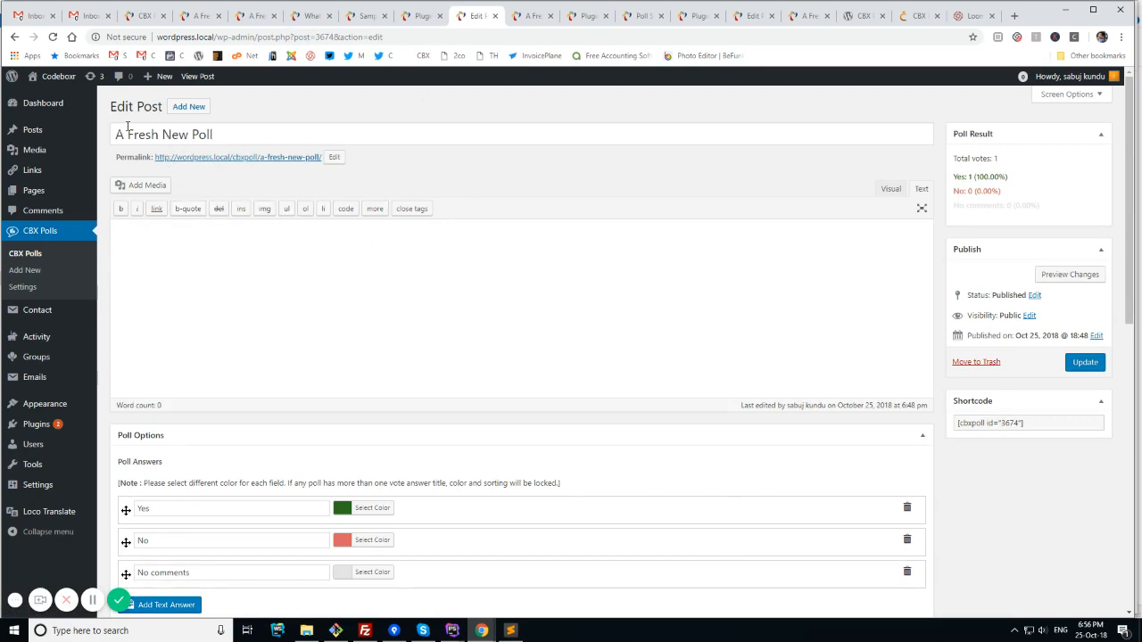
left_click(219, 135)
left_click_drag(220, 135, 114, 135)
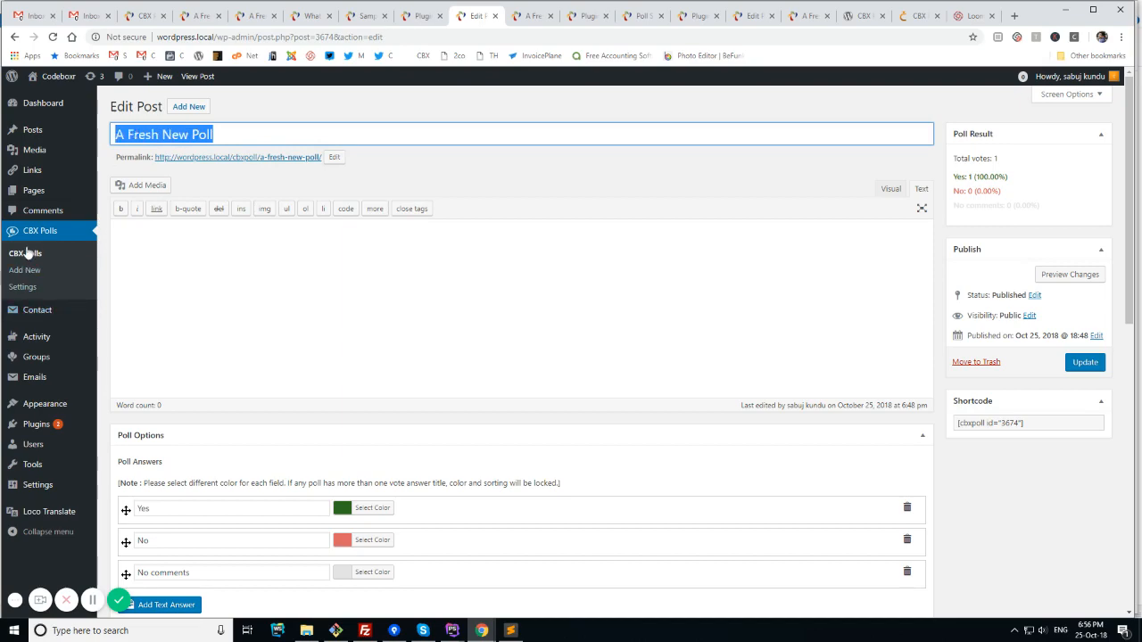
left_click(272, 132)
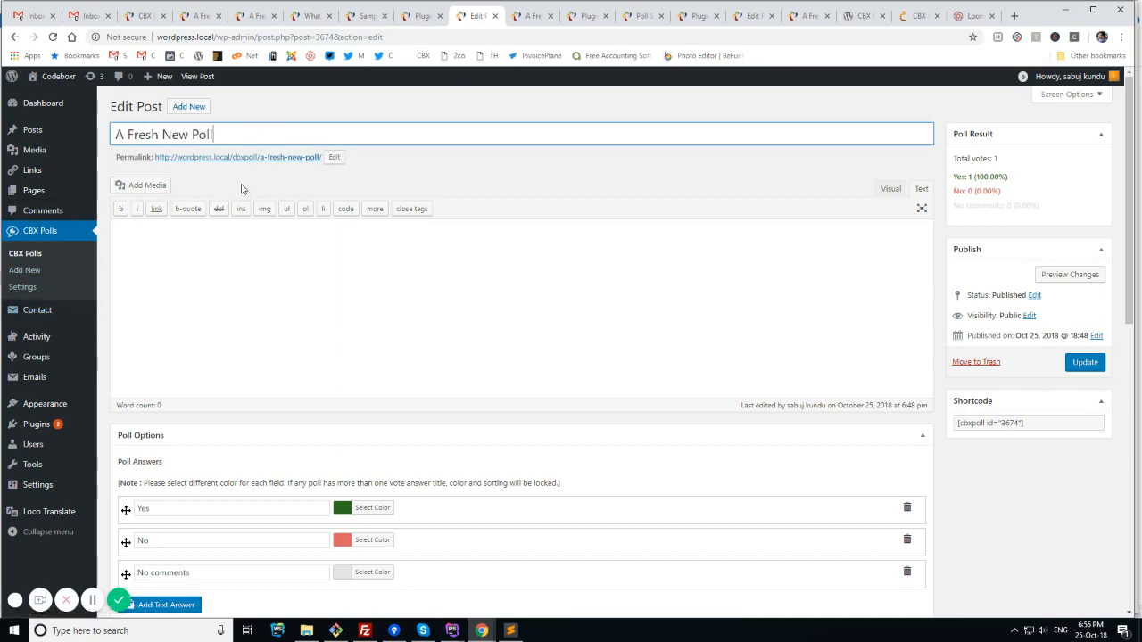
left_click(248, 252)
scroll(571, 241, "down", 4)
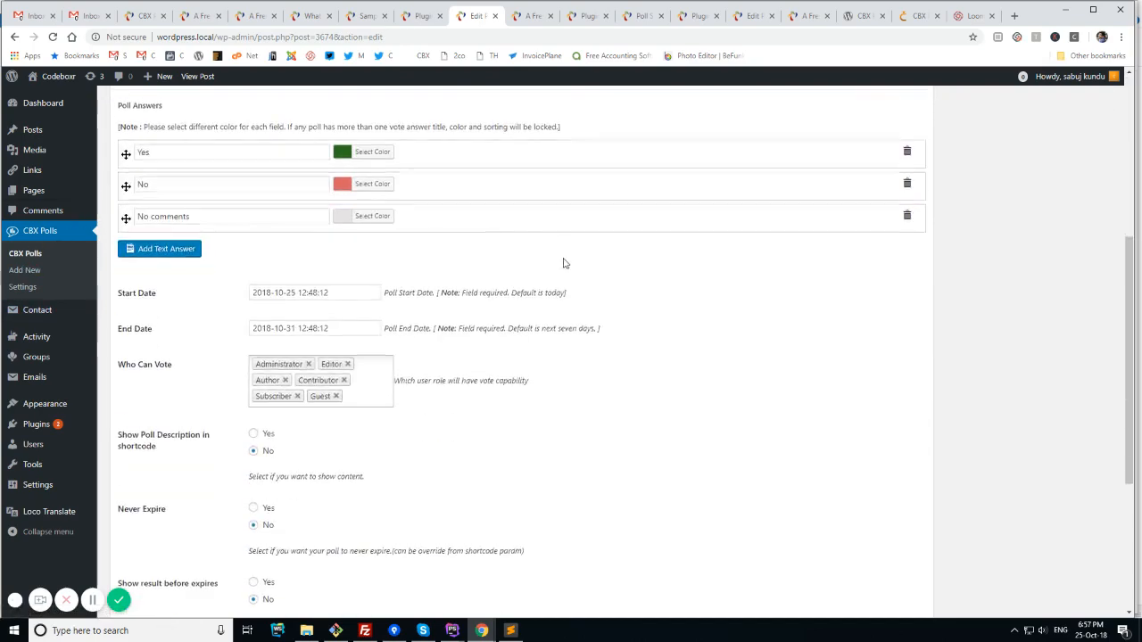
scroll(561, 258, "up", 1)
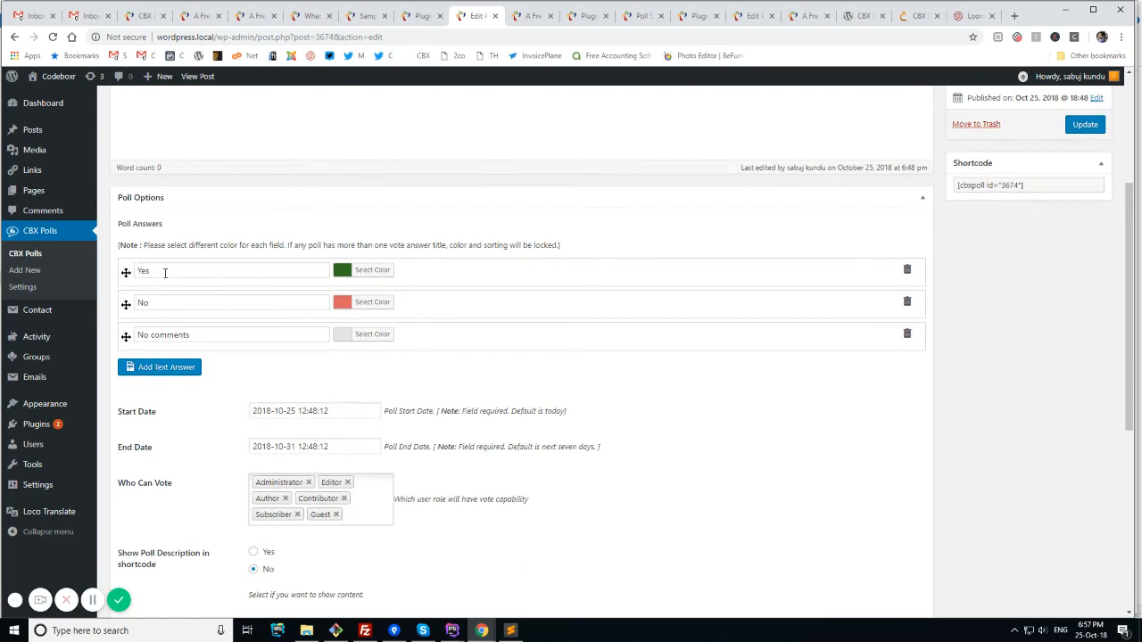
Step: Add Answer 4 and Answer 5 to the poll and move No comments to the top
left_click_drag(165, 273, 135, 272)
left_click(152, 303)
left_click(165, 335)
left_click(169, 367)
left_click(169, 404)
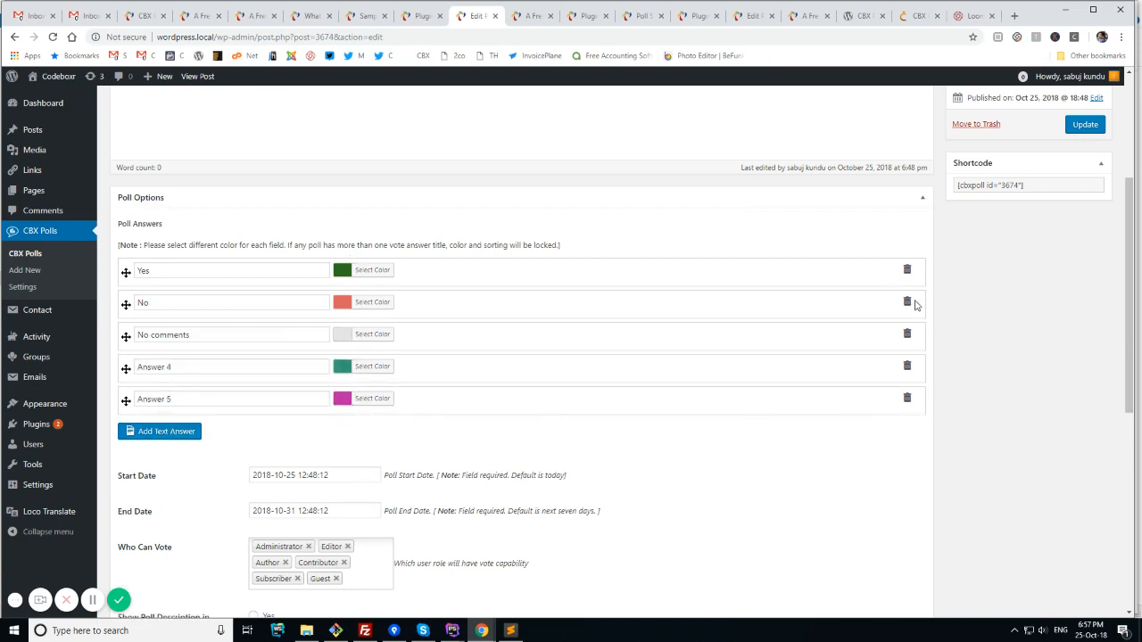
left_click_drag(126, 335, 153, 267)
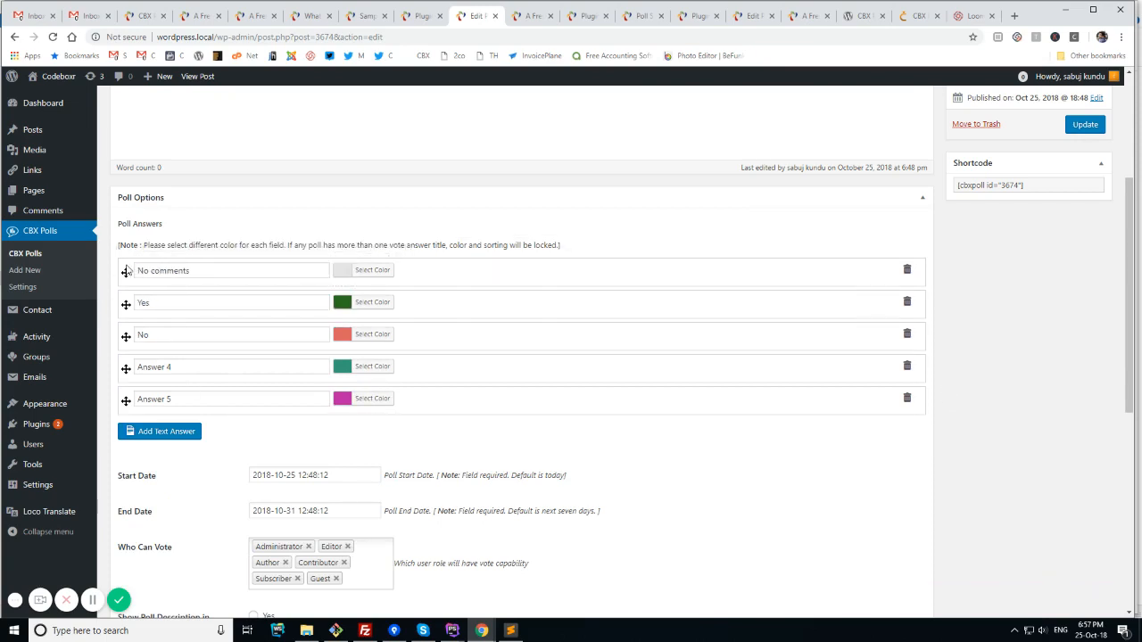
scroll(349, 461, "down", 2)
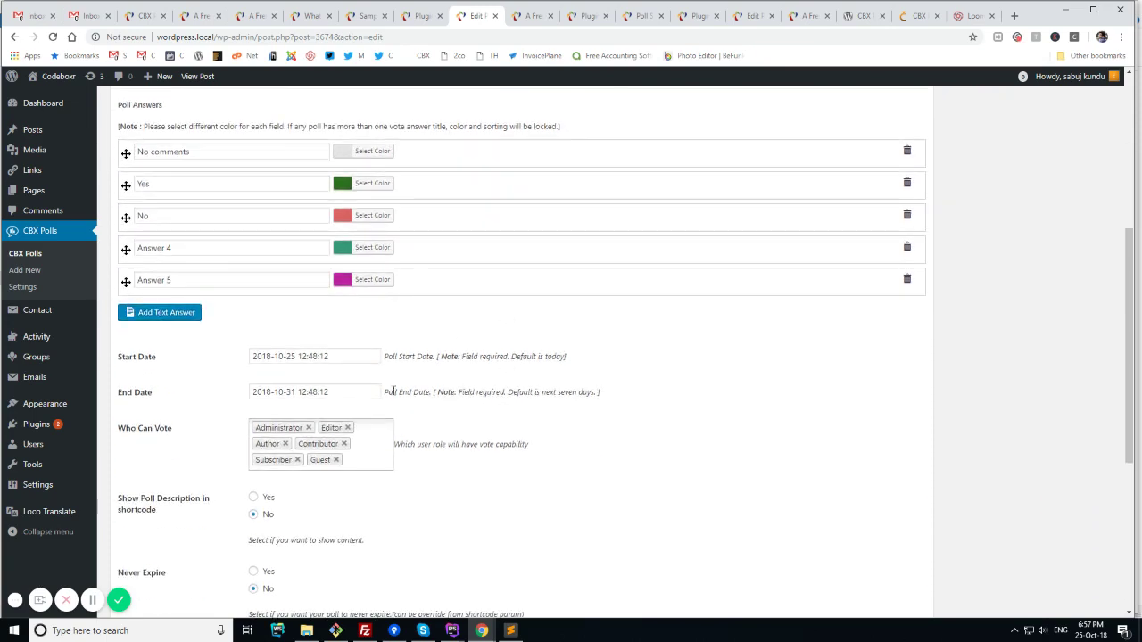
Step: Inspect the poll's start and end date pickers, leaving the dates at defaults
left_click(359, 354)
left_click(486, 456)
left_click(312, 392)
left_click(630, 384)
scroll(544, 404, "down", 2)
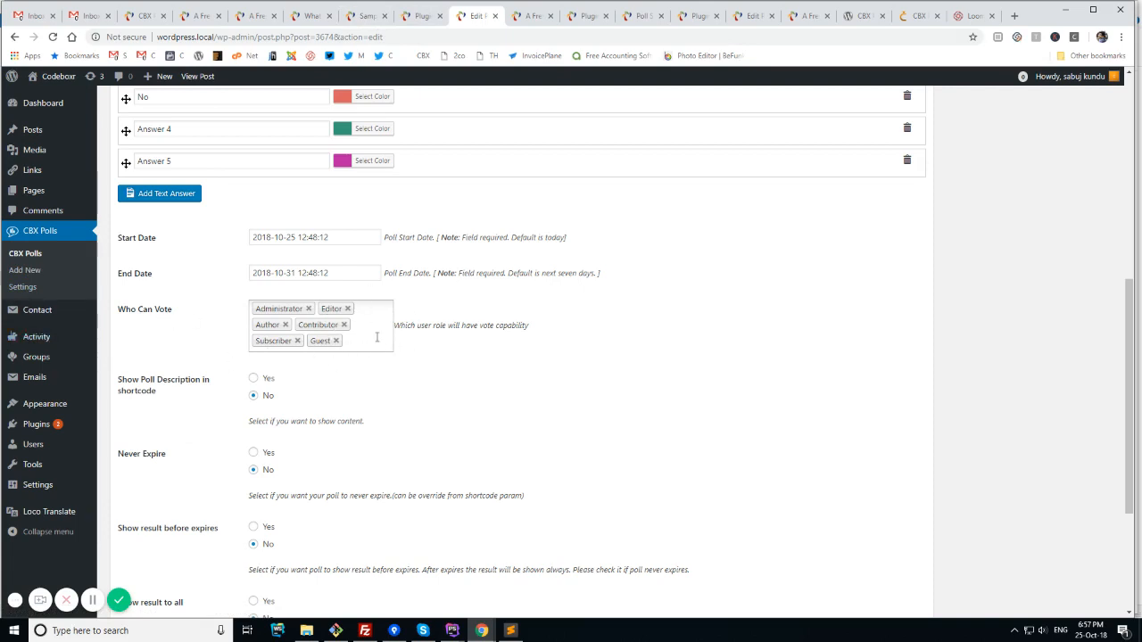
scroll(320, 323, "down", 2)
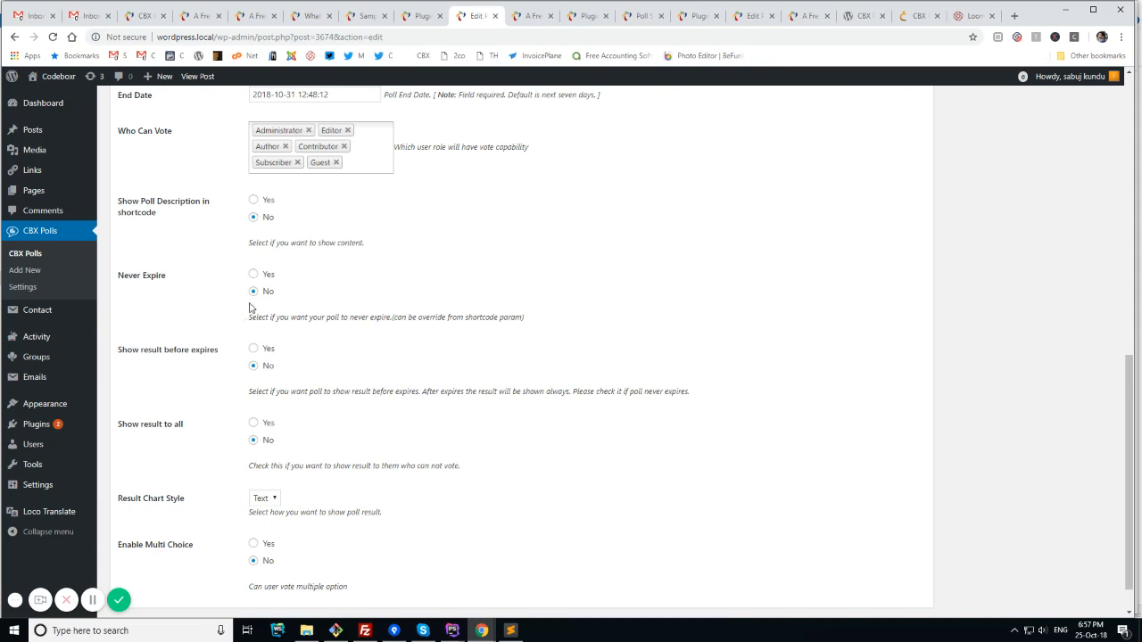
scroll(160, 522, "down", 1)
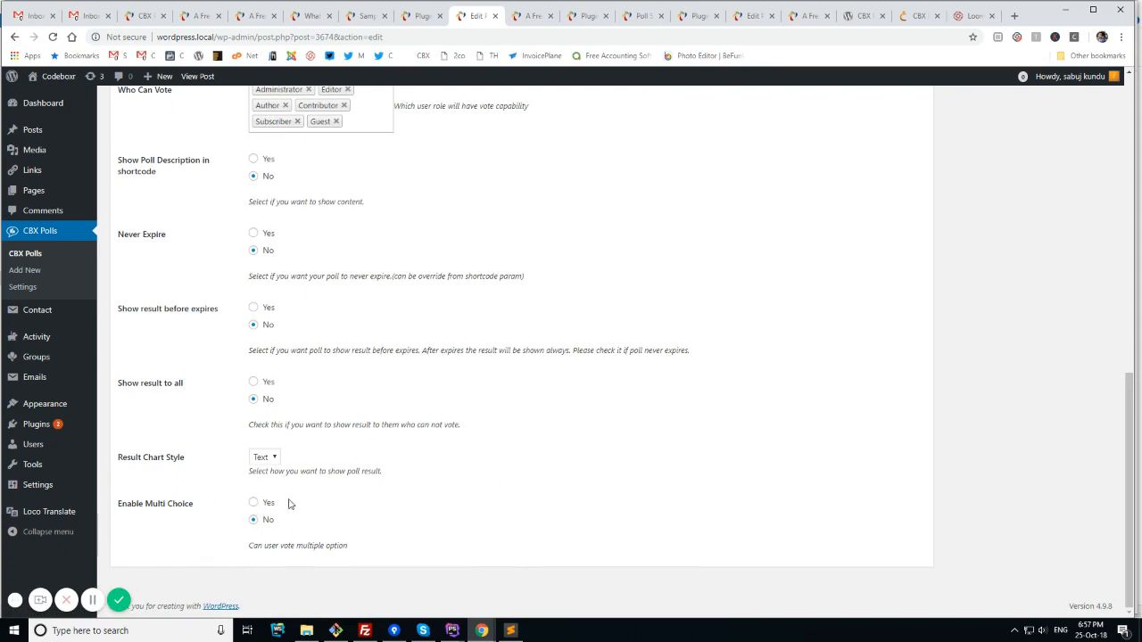
Step: Create Another new poll with Enable Multi Choice set to Yes and publish it
middle_click(25, 271)
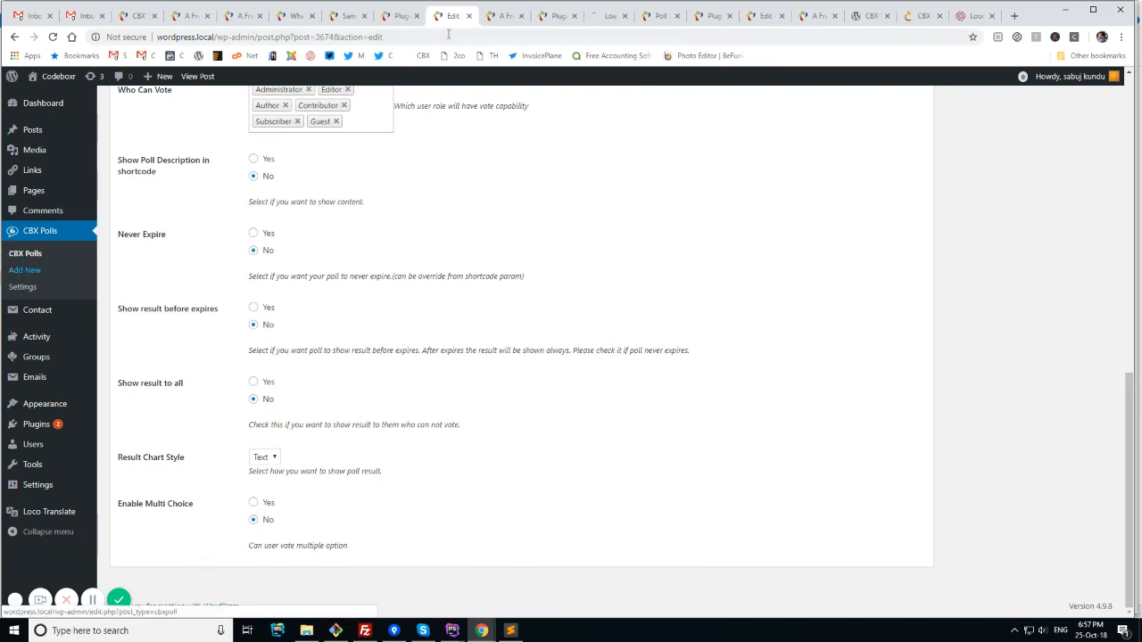
left_click(609, 15)
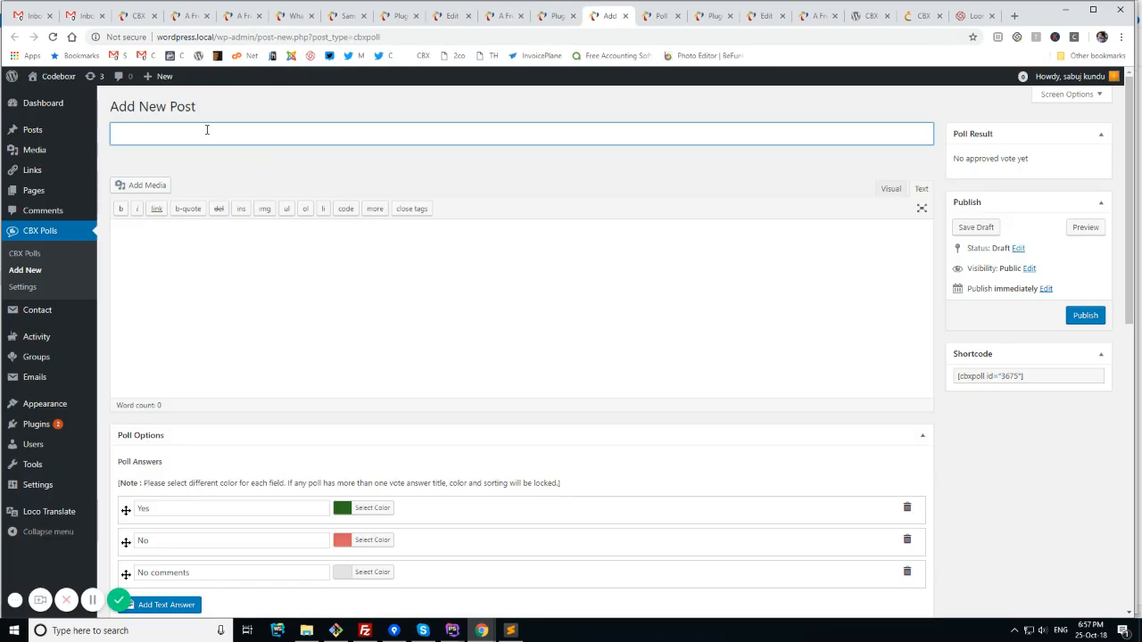
type("Another new poll")
scroll(260, 128, "down", 5)
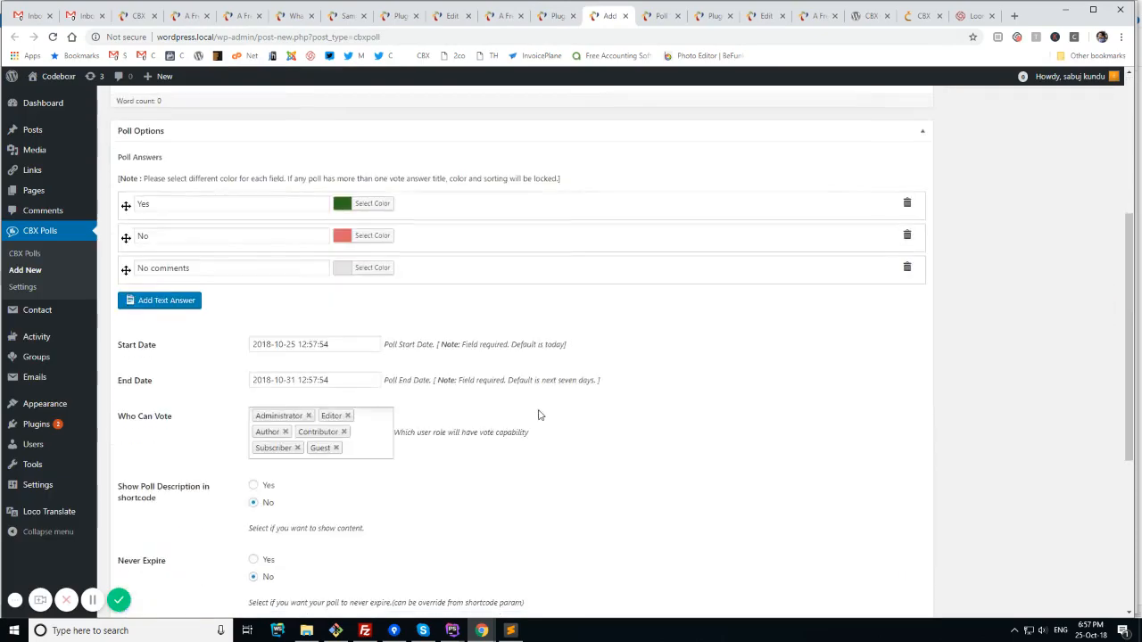
scroll(535, 413, "down", 5)
left_click(253, 502)
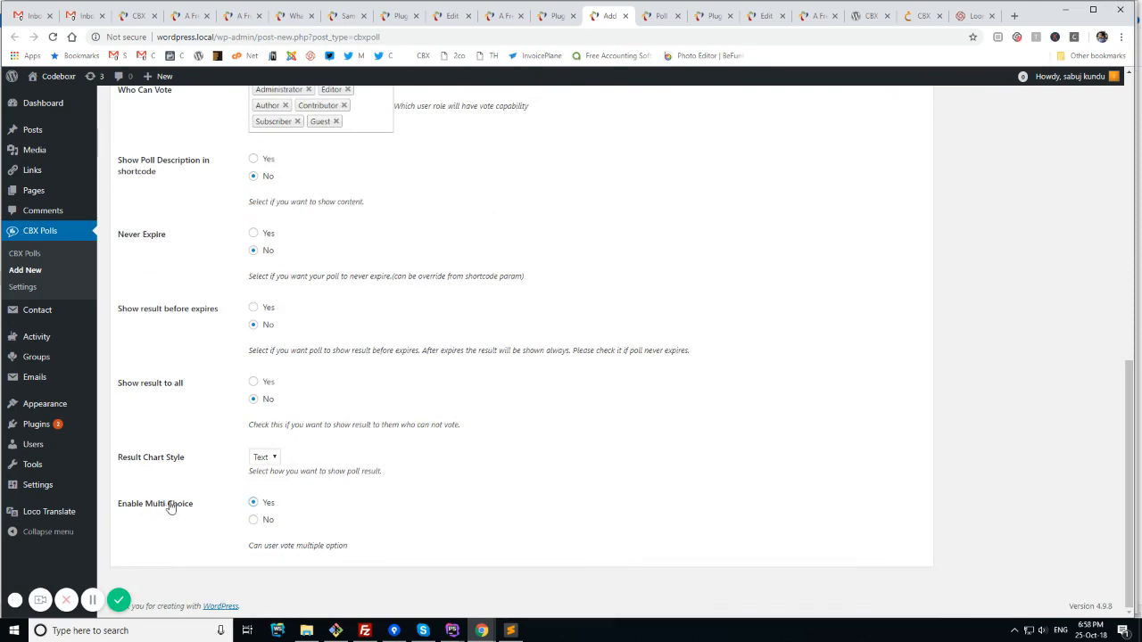
scroll(788, 329, "up", 5)
scroll(1062, 304, "up", 5)
left_click(1085, 316)
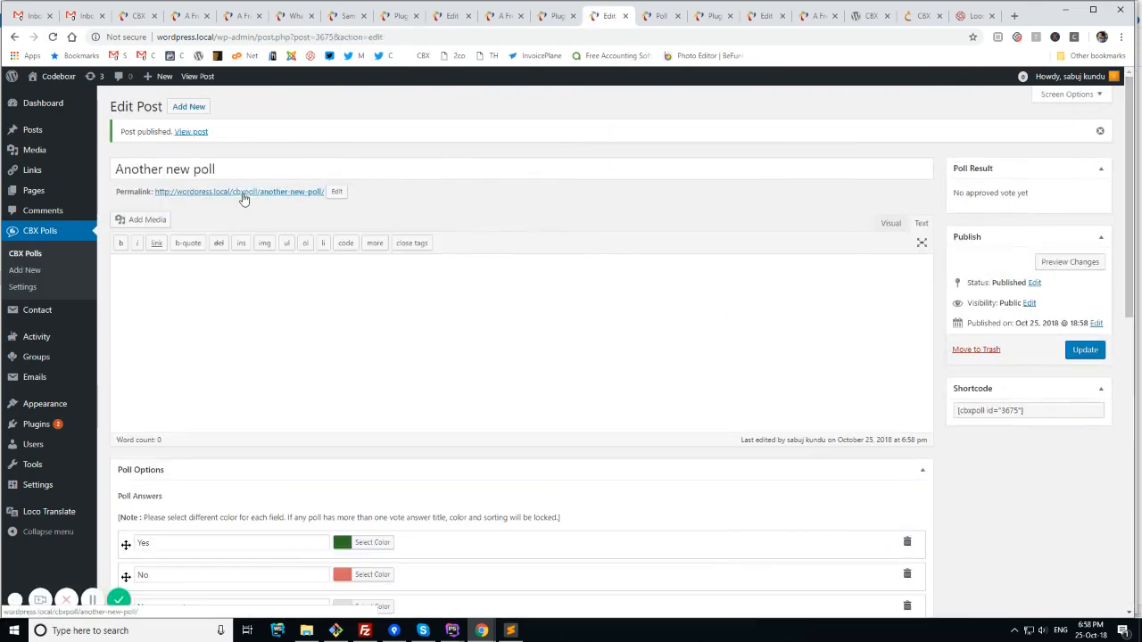
Step: Vote No and No comments on the published poll's page and highlight the already-voted message
left_click(241, 192)
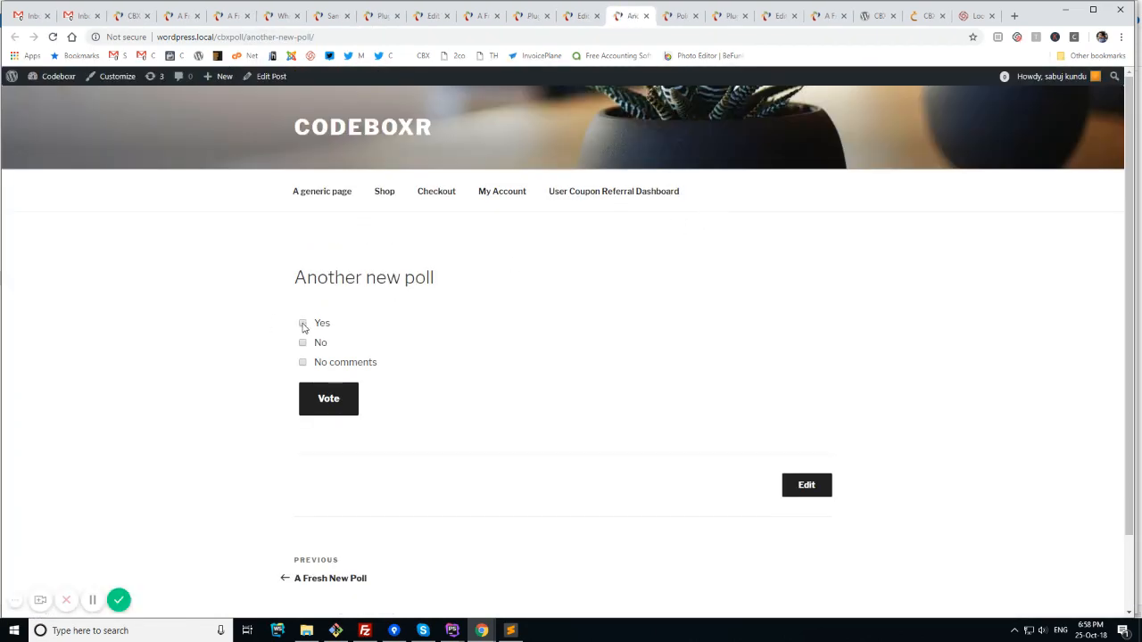
left_click(305, 345)
left_click(302, 323)
left_click(335, 401)
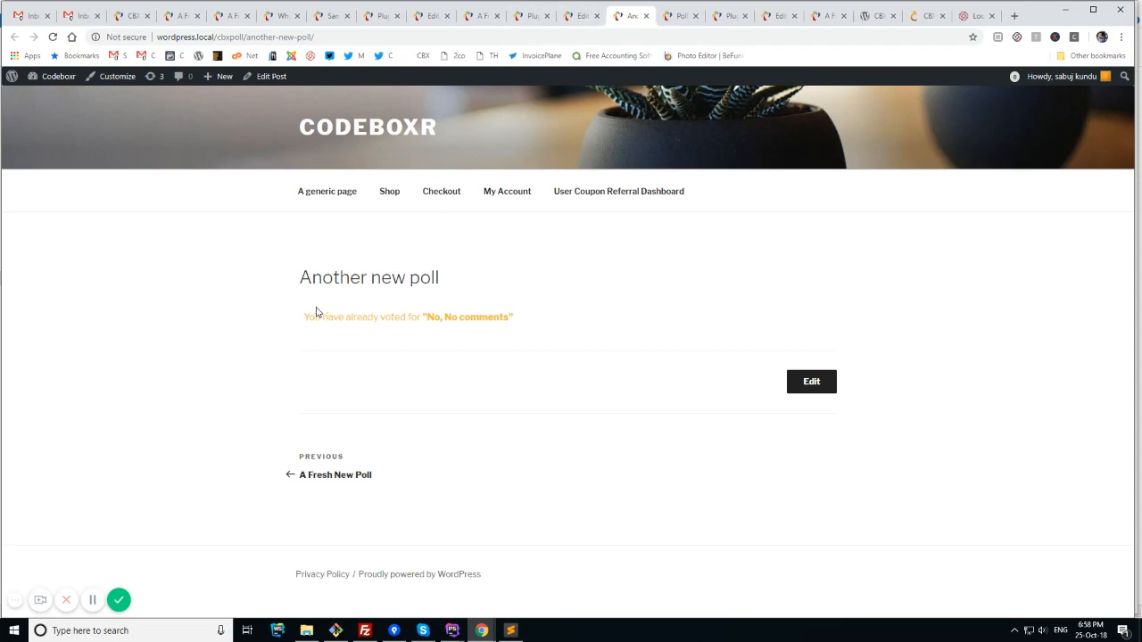
left_click_drag(305, 319, 538, 329)
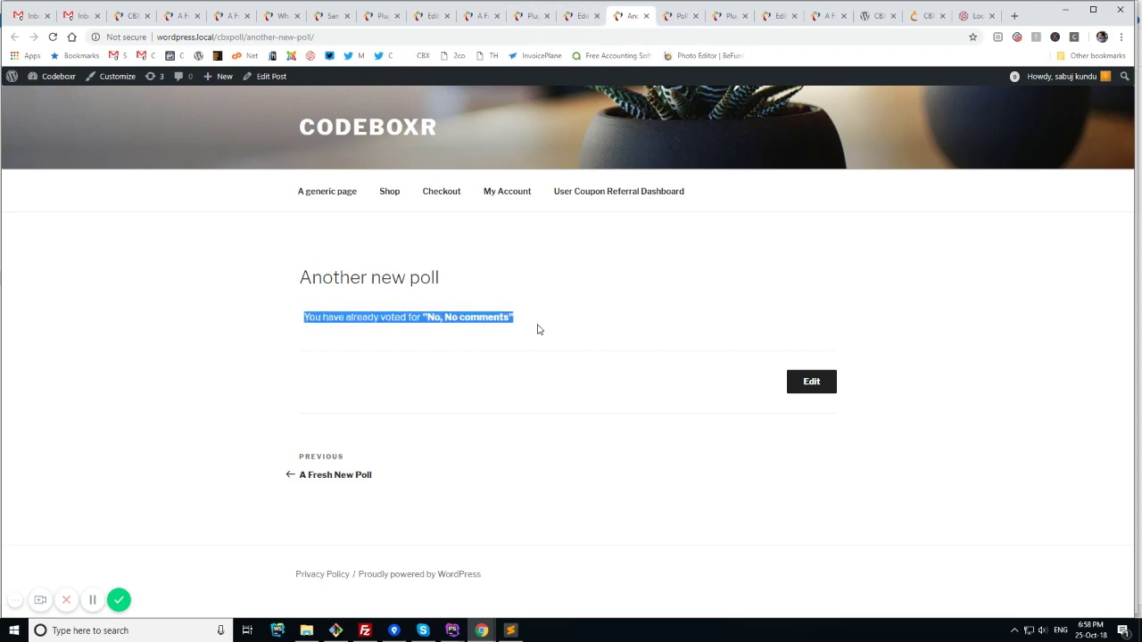
Step: Copy the Another new poll shortcode from the CBX Polls list
left_click(535, 16)
left_click(578, 16)
scroll(131, 356, "down", 2)
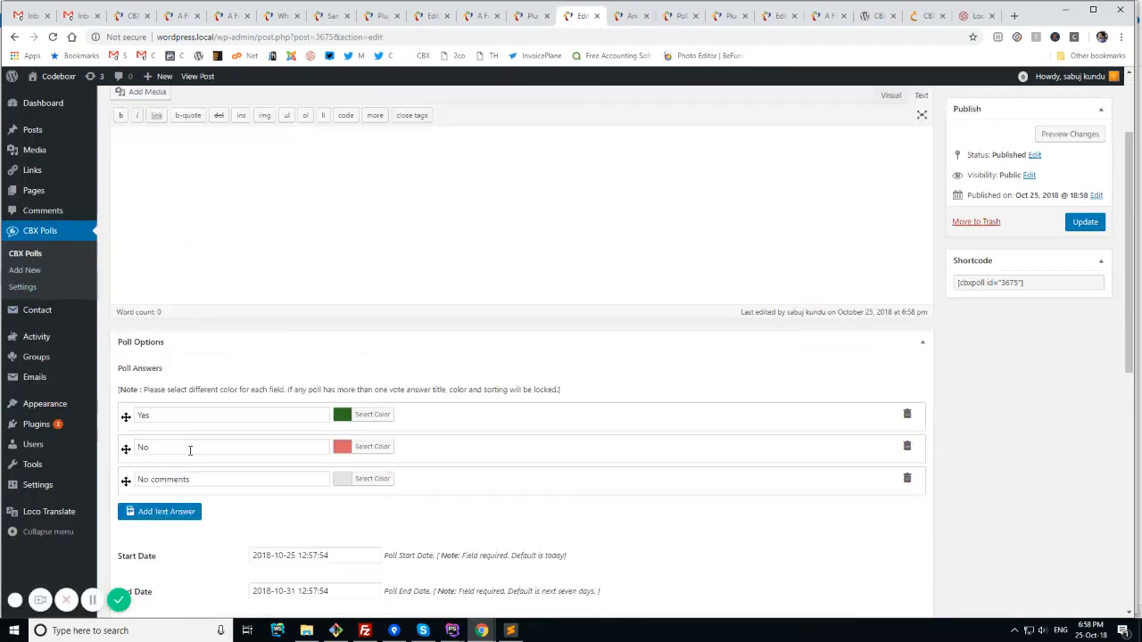
scroll(268, 427, "down", 3)
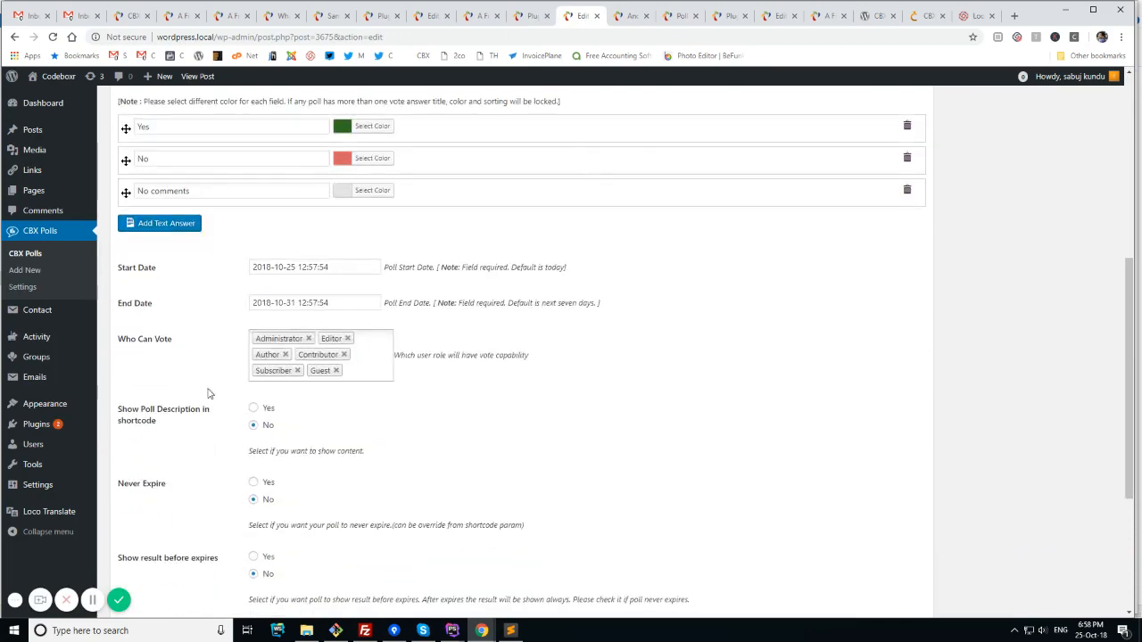
scroll(574, 373, "down", 3)
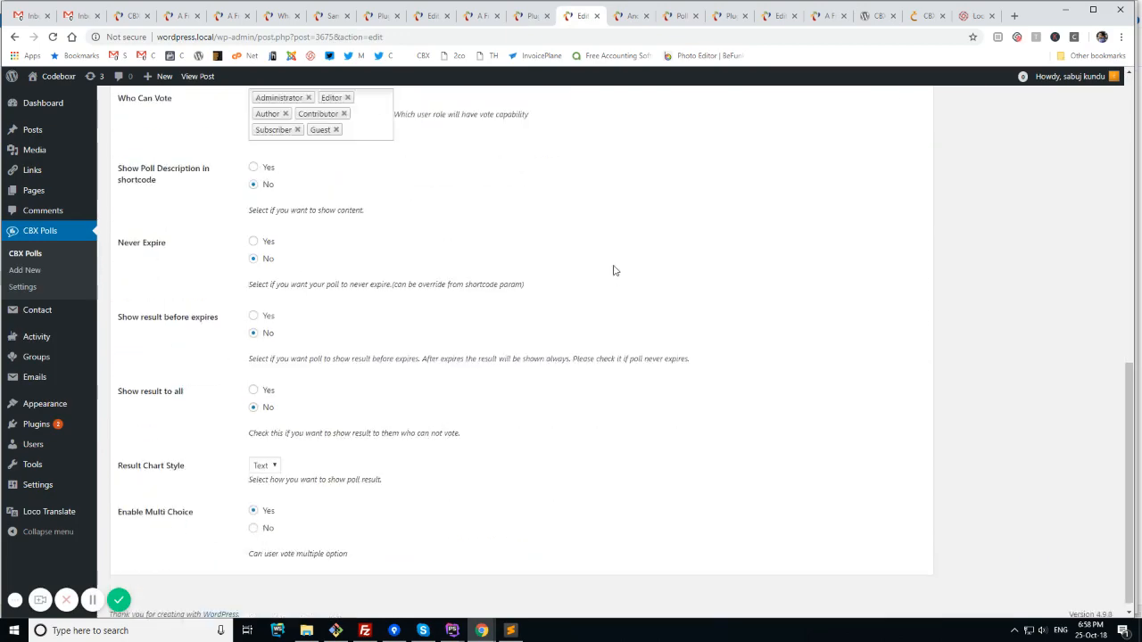
scroll(395, 375, "up", 3)
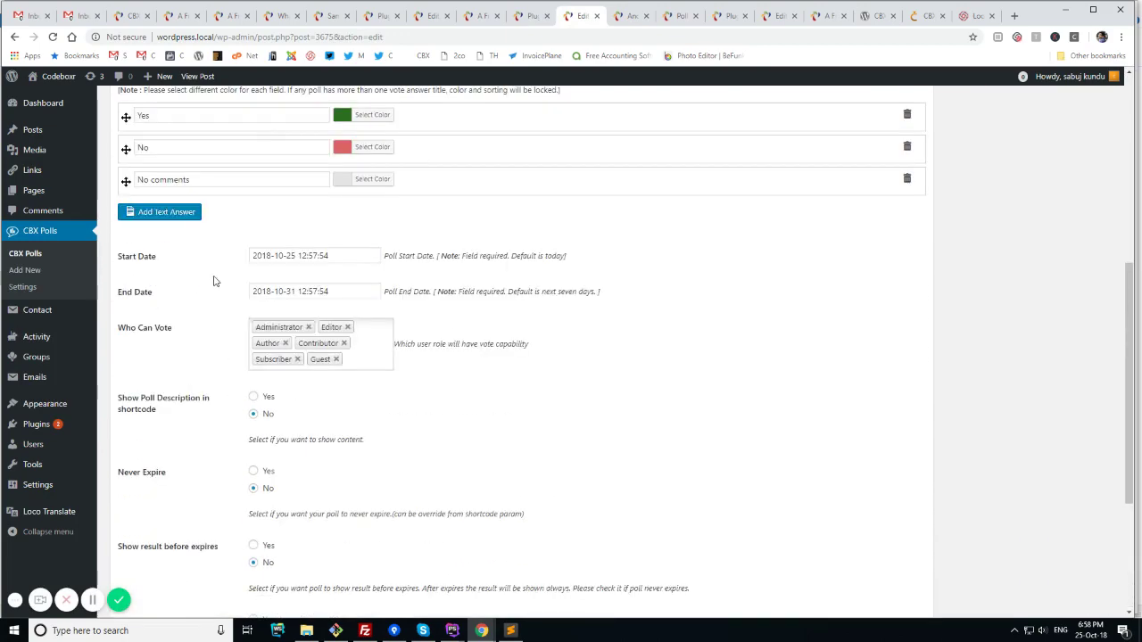
left_click(25, 253)
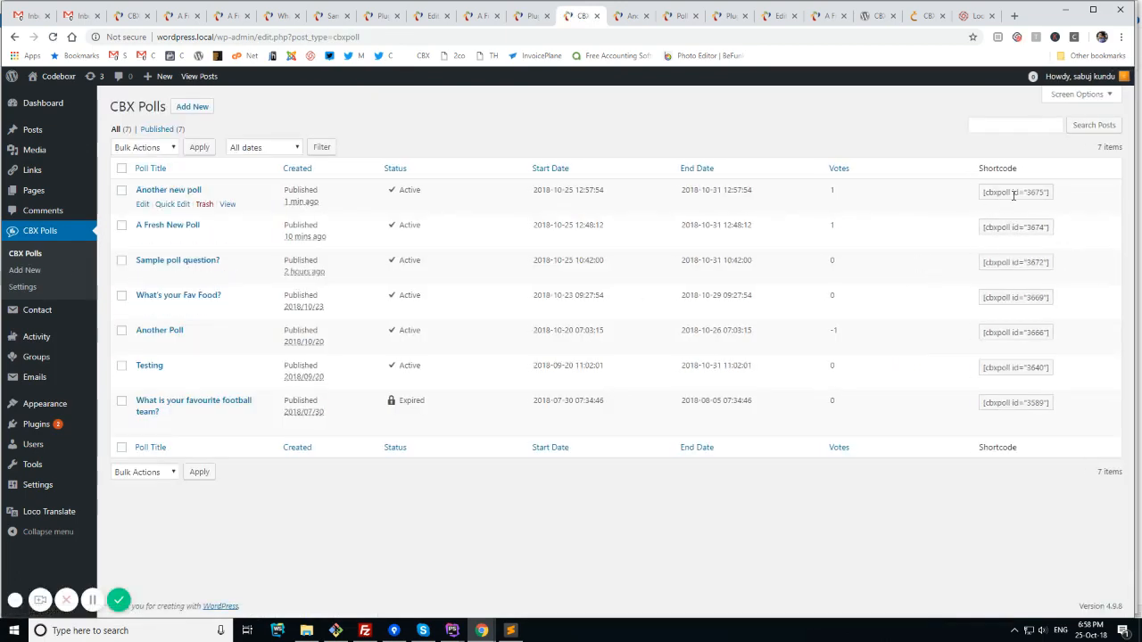
left_click(1015, 192)
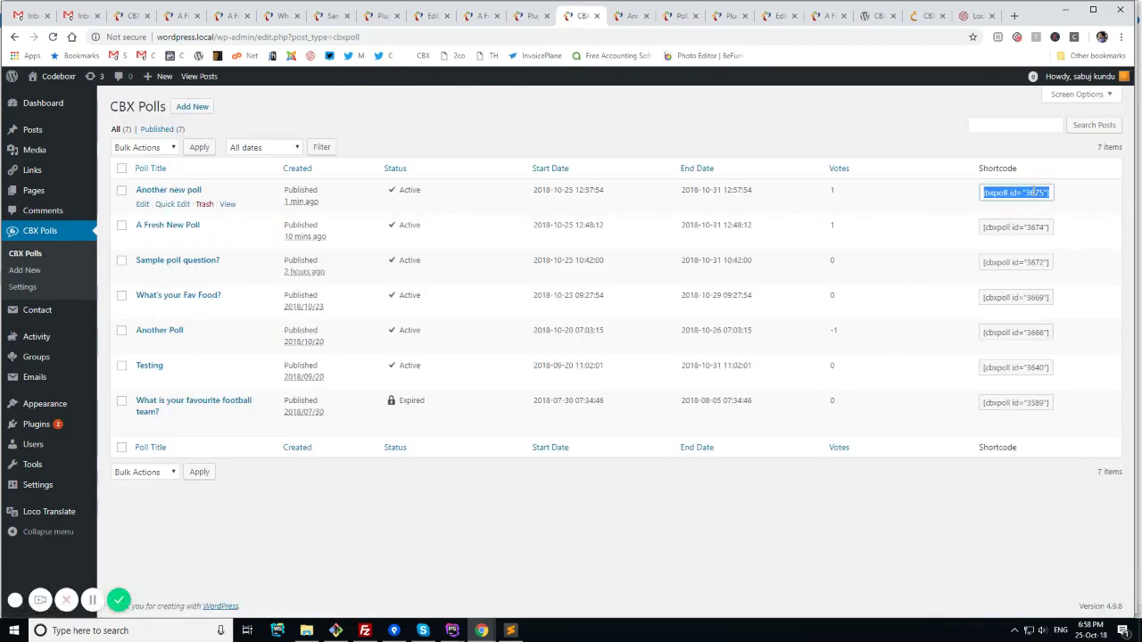
Step: Publish a new Test Poll page with the poll shortcode pasted into its body
mouse_move(34, 190)
left_click(133, 209)
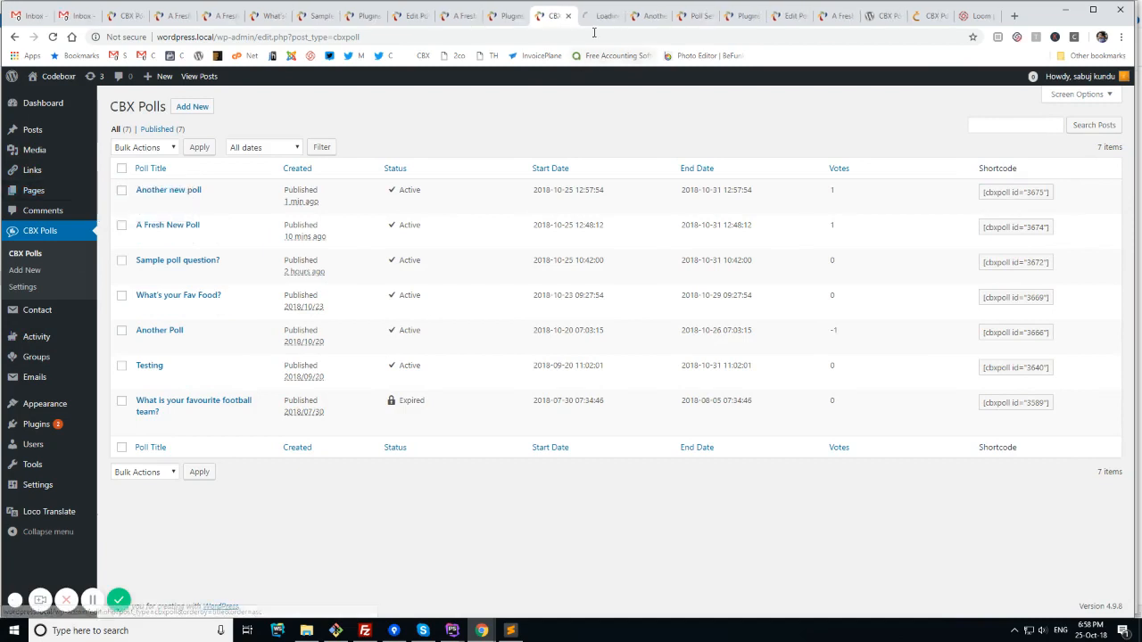
type("Test")
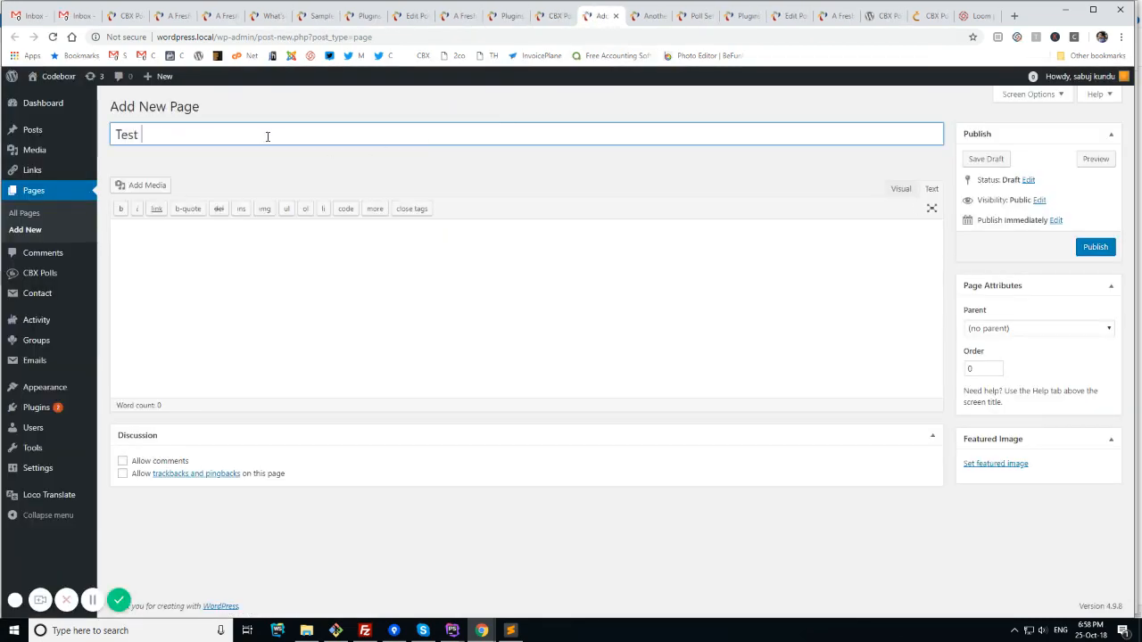
type("l")
left_click(392, 324)
type("[cbxpoll id=\"3675\"]")
left_click(1097, 248)
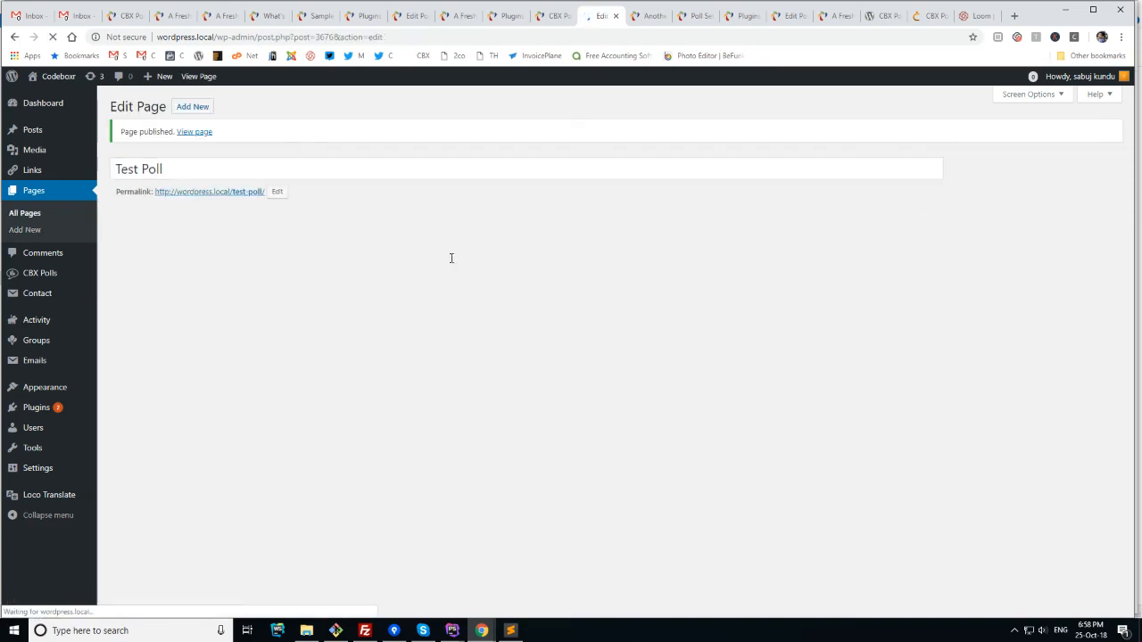
Step: View the Test Poll page showing the already-voted message, then return to the polls admin
middle_click(215, 192)
left_click(616, 15)
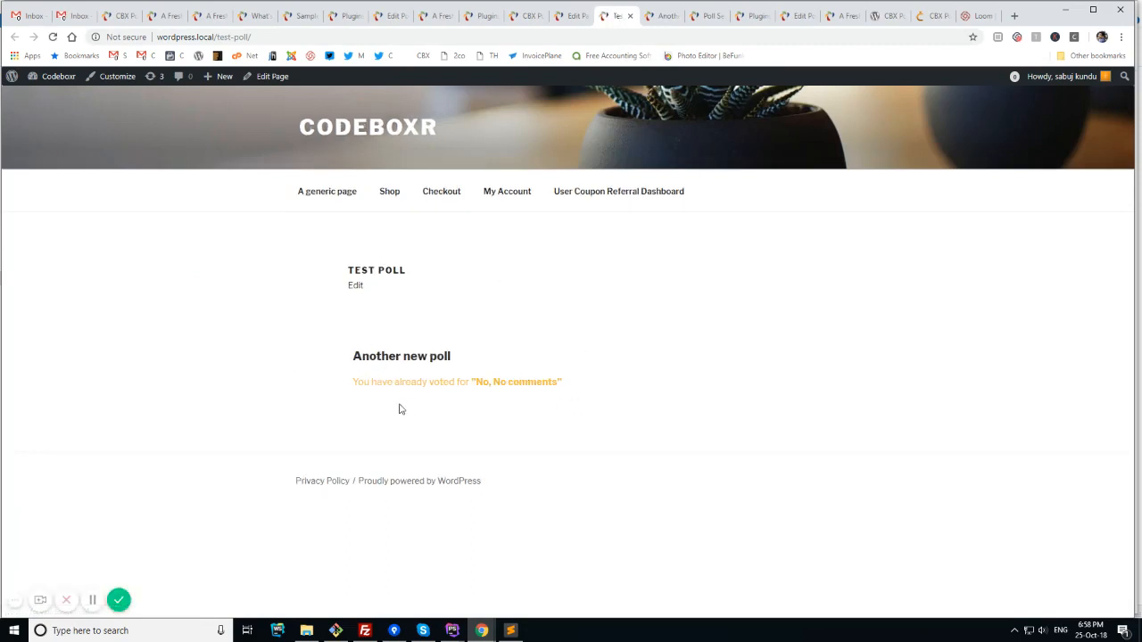
left_click_drag(586, 390, 423, 346)
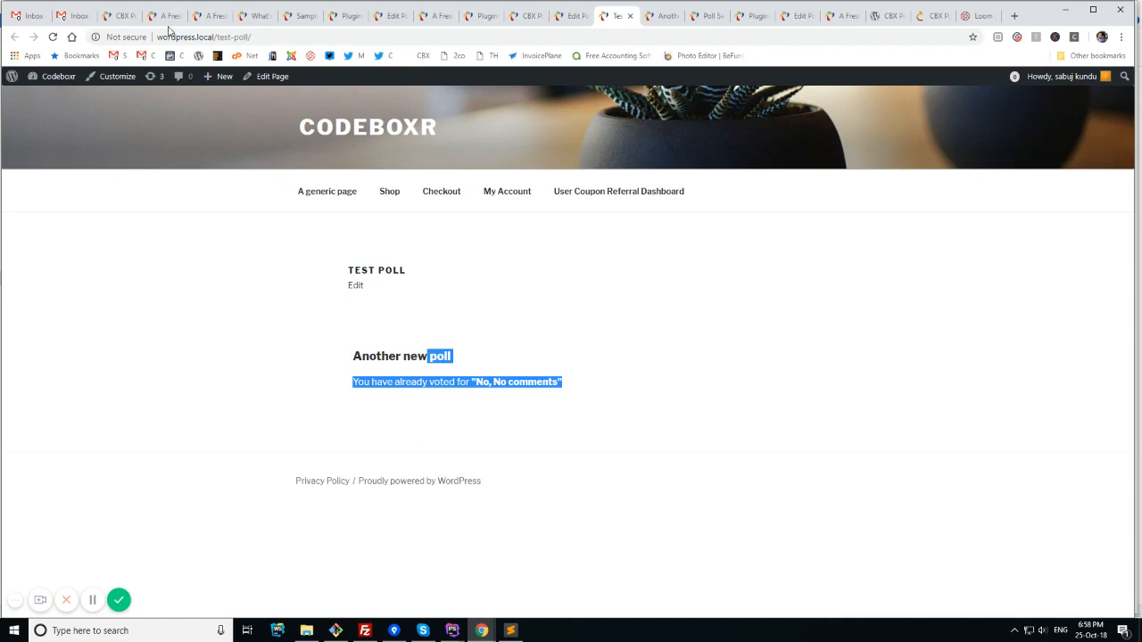
left_click(121, 16)
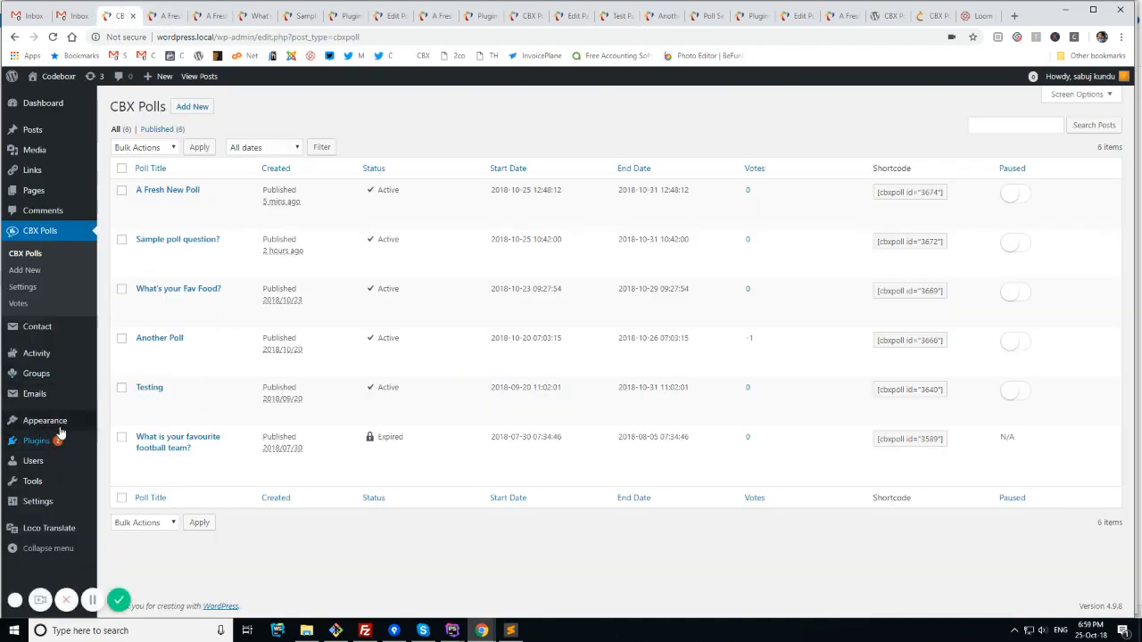
Step: Add CBXPoll Single Widget to the Blog Sidebar showing the favourite football team poll (3589) and save
mouse_move(45, 420)
left_click(118, 456)
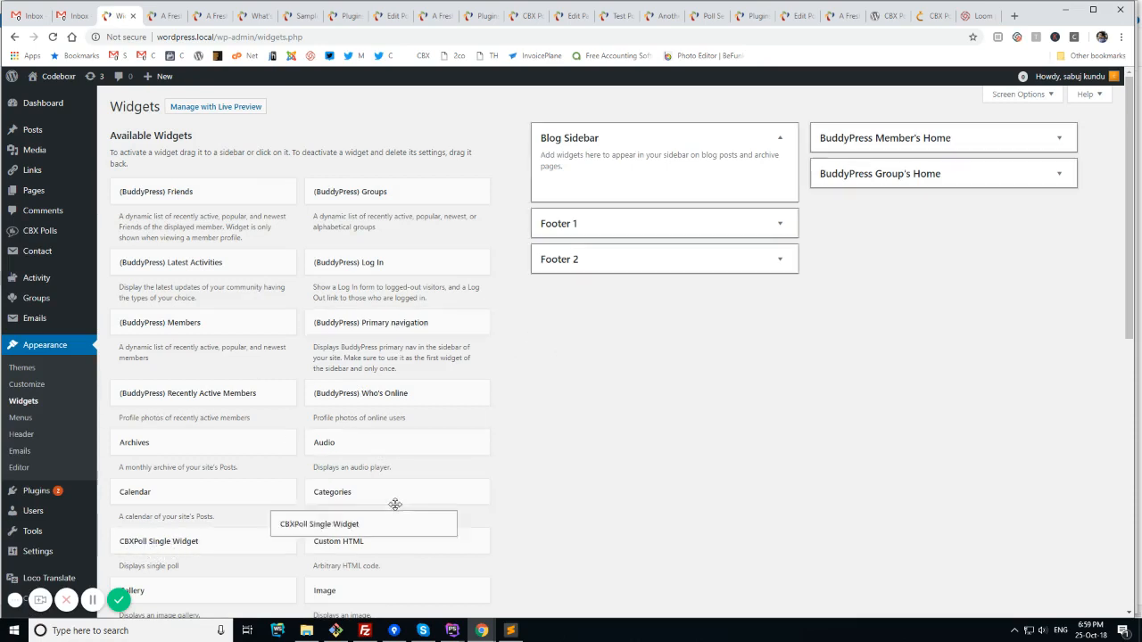
left_click_drag(146, 551, 587, 184)
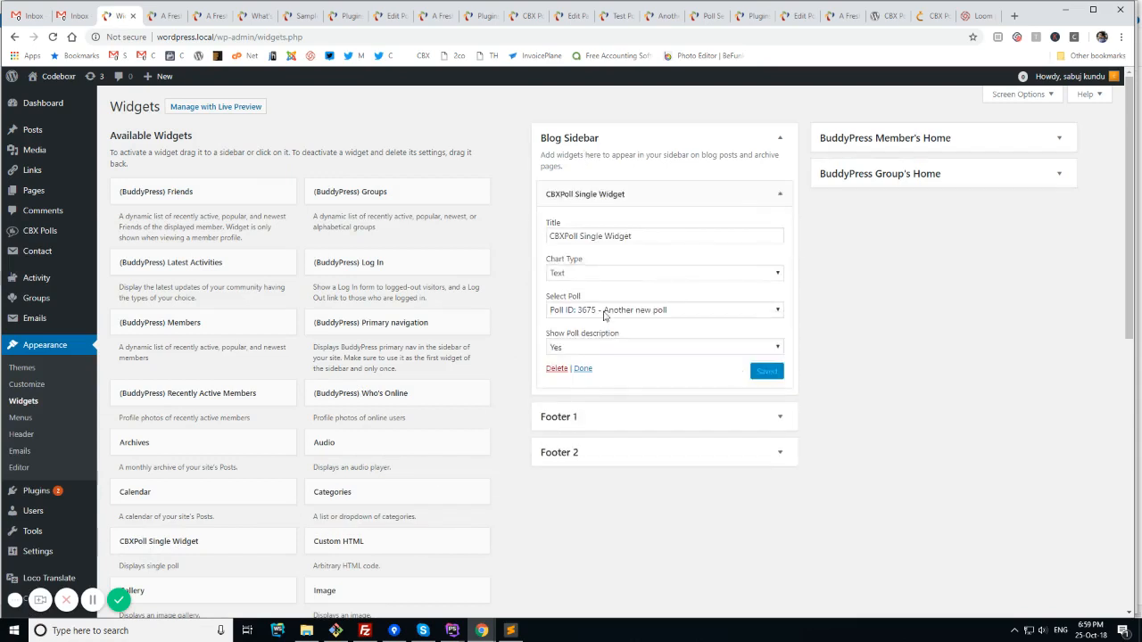
left_click(616, 310)
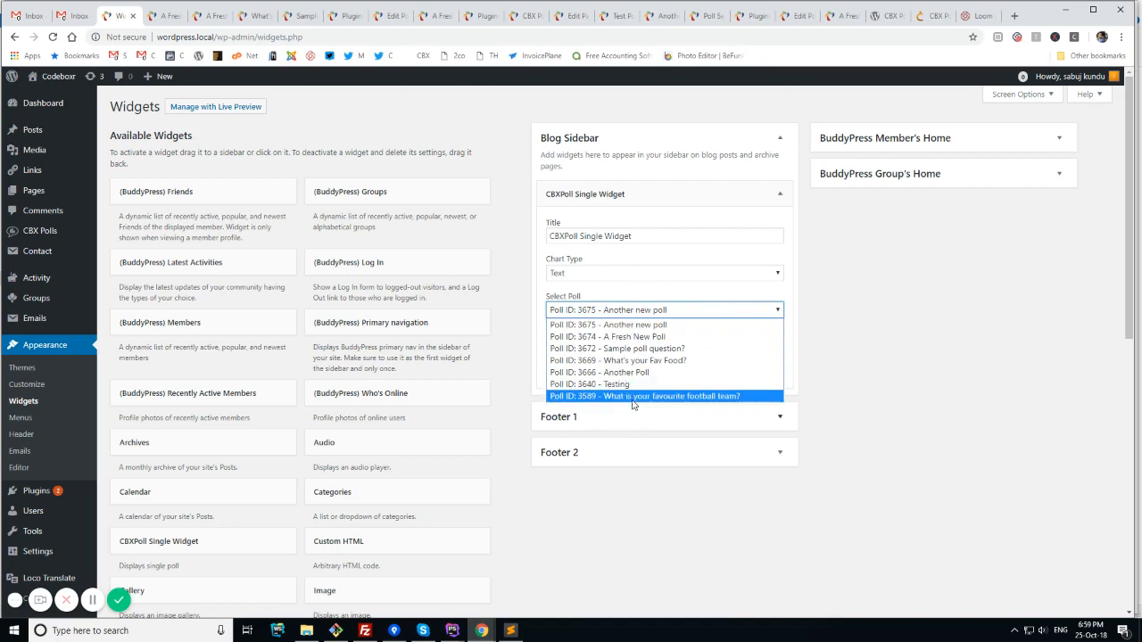
left_click(727, 402)
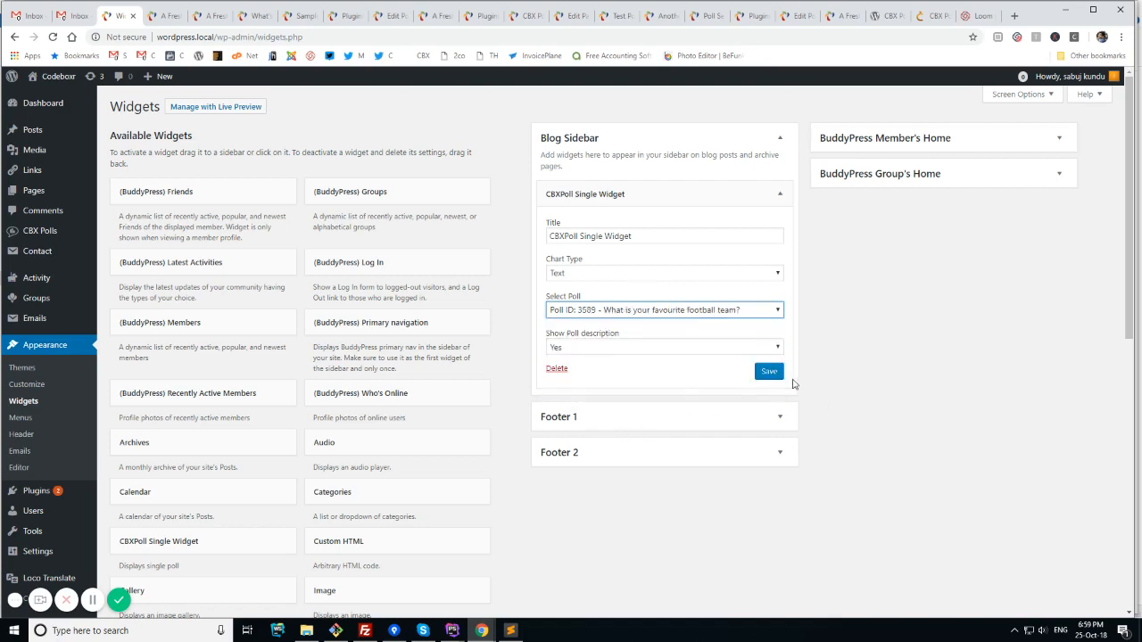
left_click(766, 372)
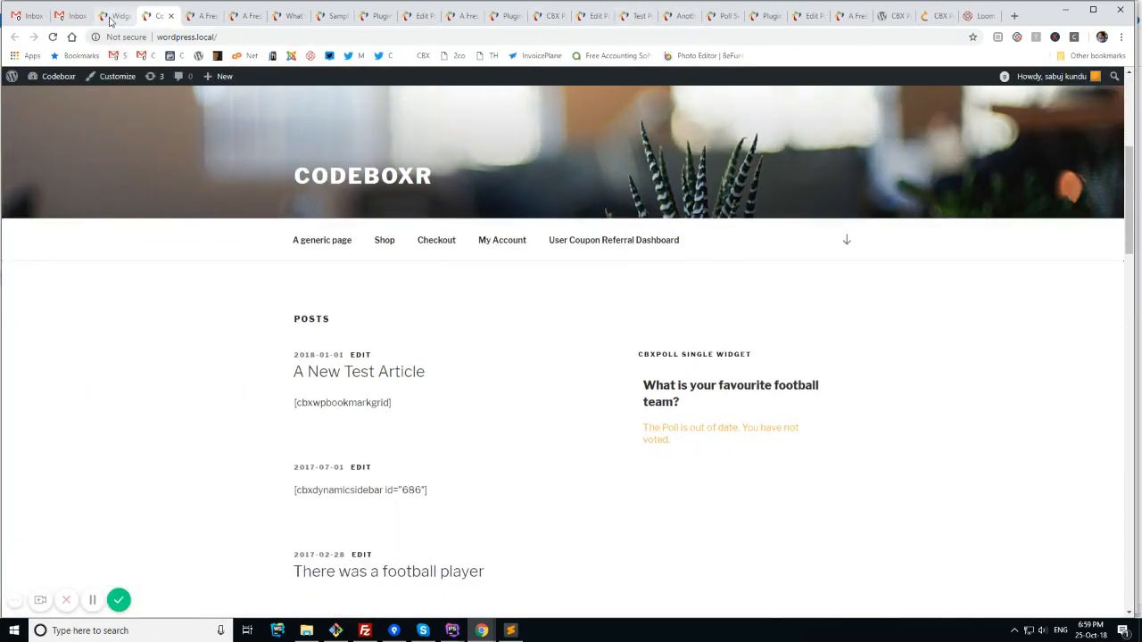
left_click(116, 16)
mouse_move(40, 231)
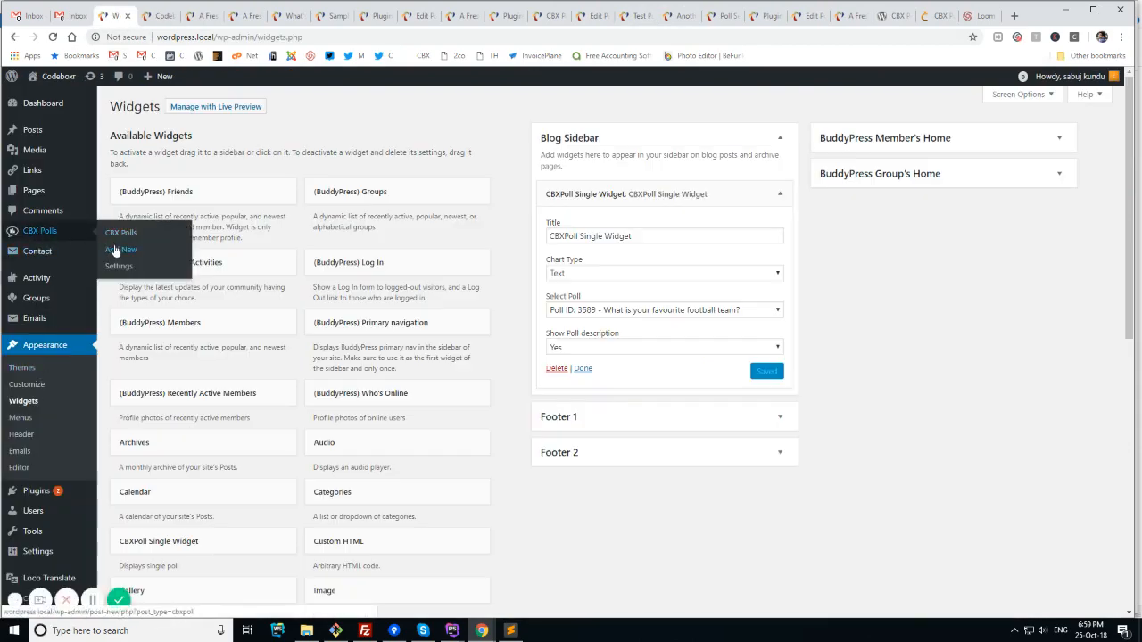
Step: Publish a new poll titled another pollllll
left_click(121, 249)
left_click(189, 134)
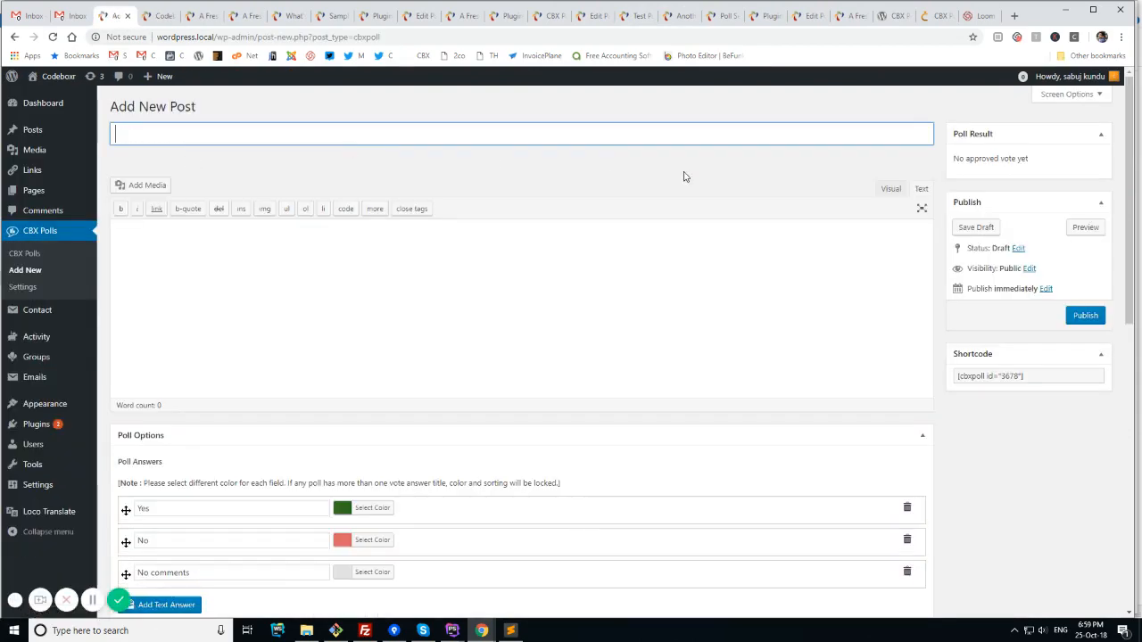
type("another pollllll")
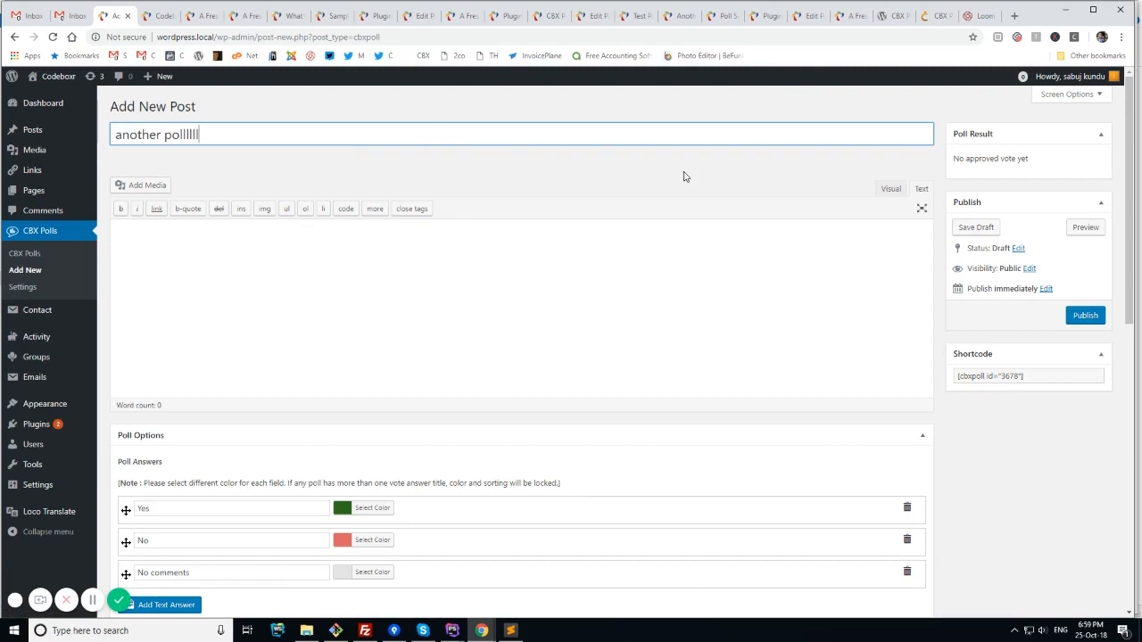
left_click(1079, 318)
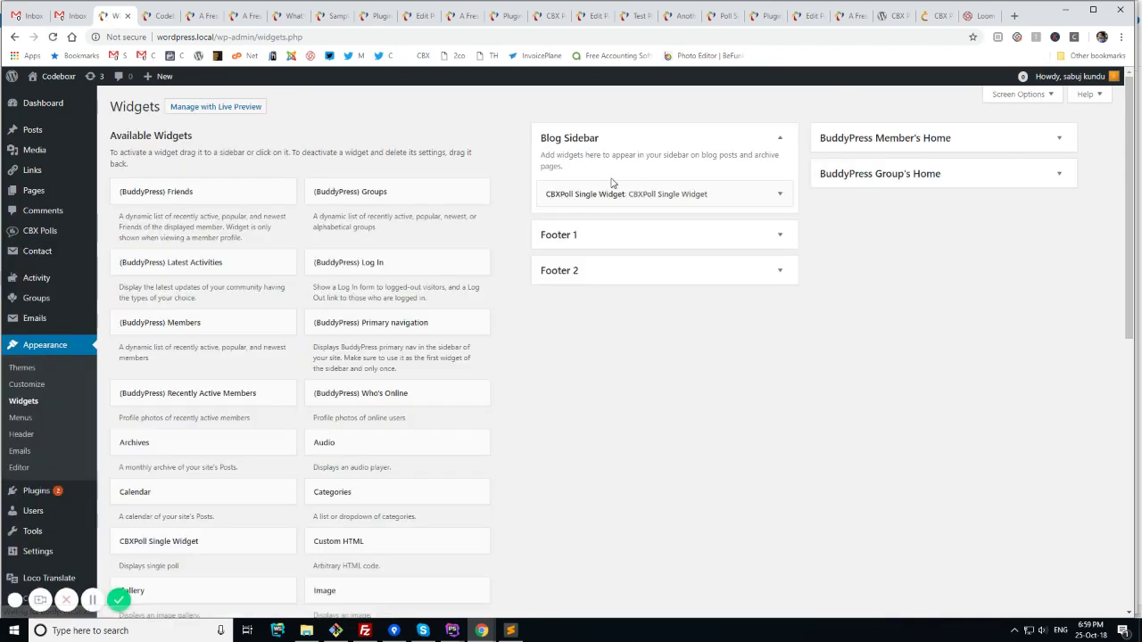
Step: Set the sidebar widget's poll to another pollllll (3678) and save
left_click(614, 192)
left_click(627, 315)
left_click(661, 324)
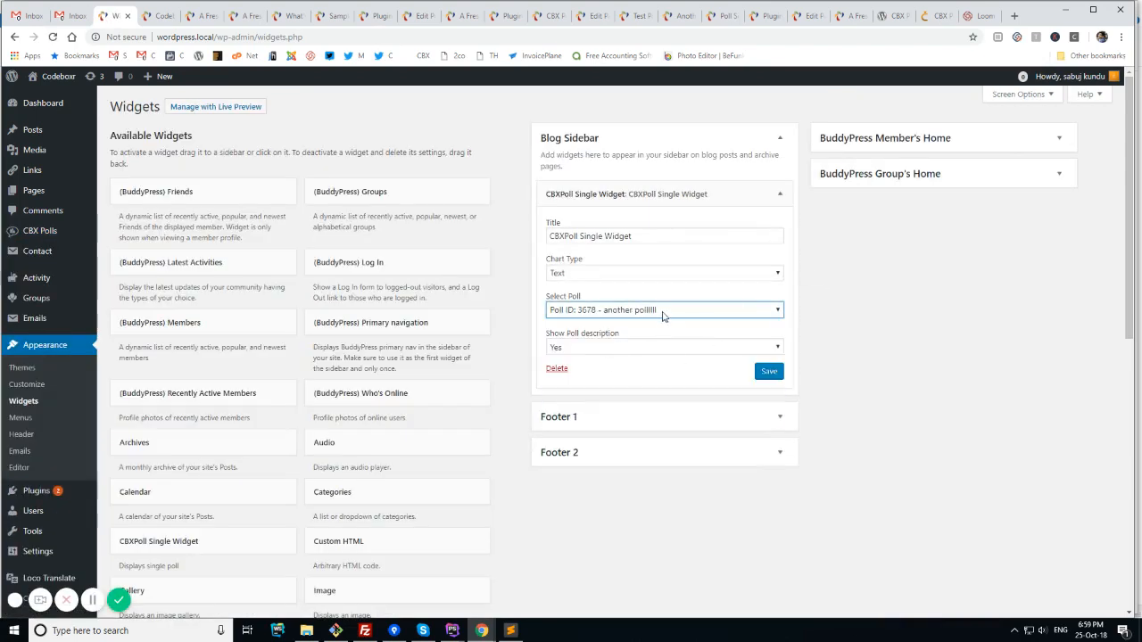
left_click(769, 371)
Step: Vote Yes in the sidebar poll on the front page, revisit the polls list, then the codeboxr.com page
left_click(160, 15)
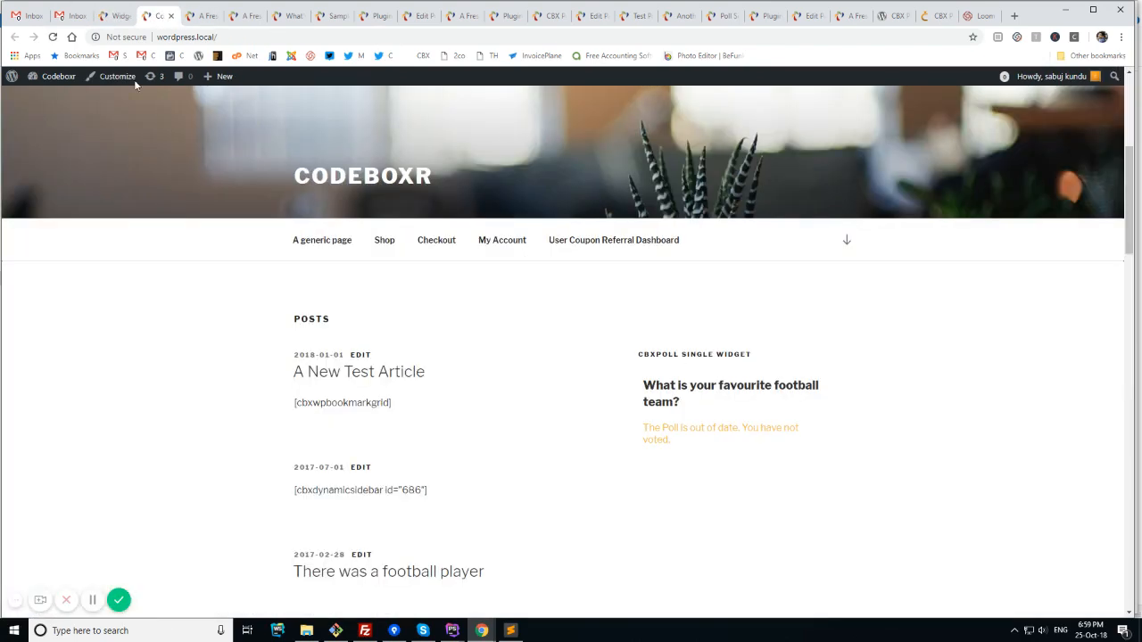
key("F5")
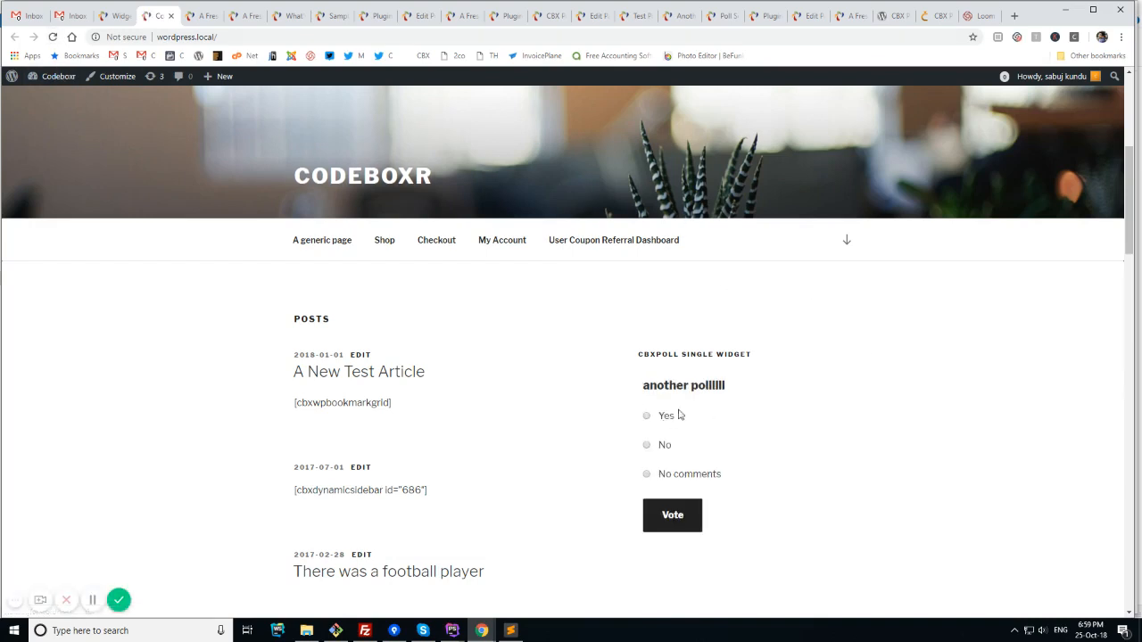
scroll(692, 481, "down", 2)
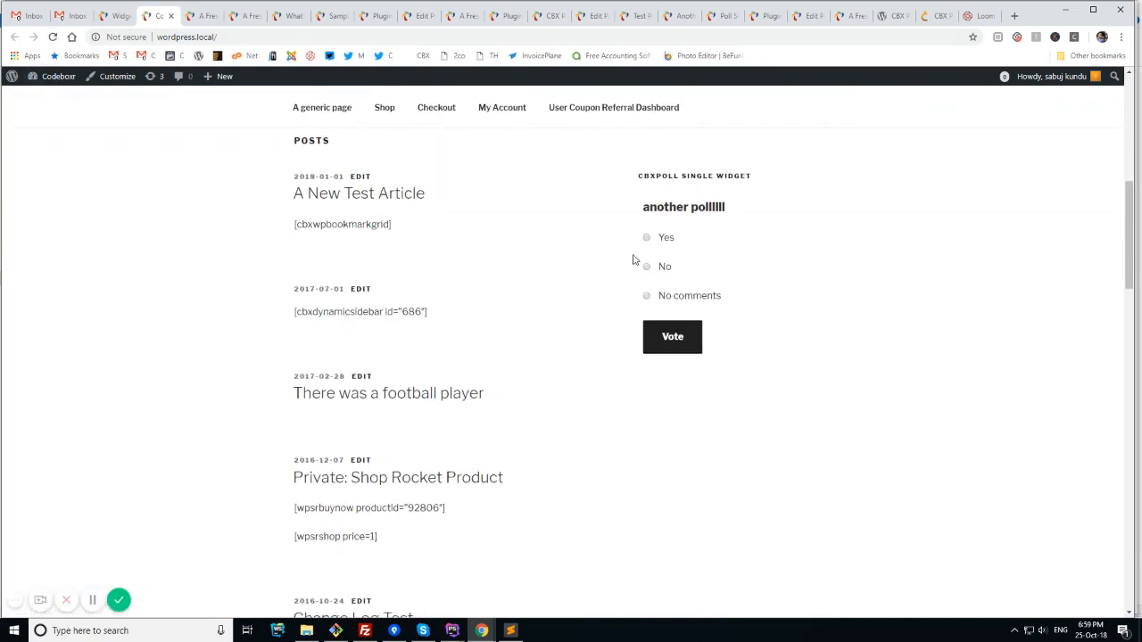
left_click(676, 343)
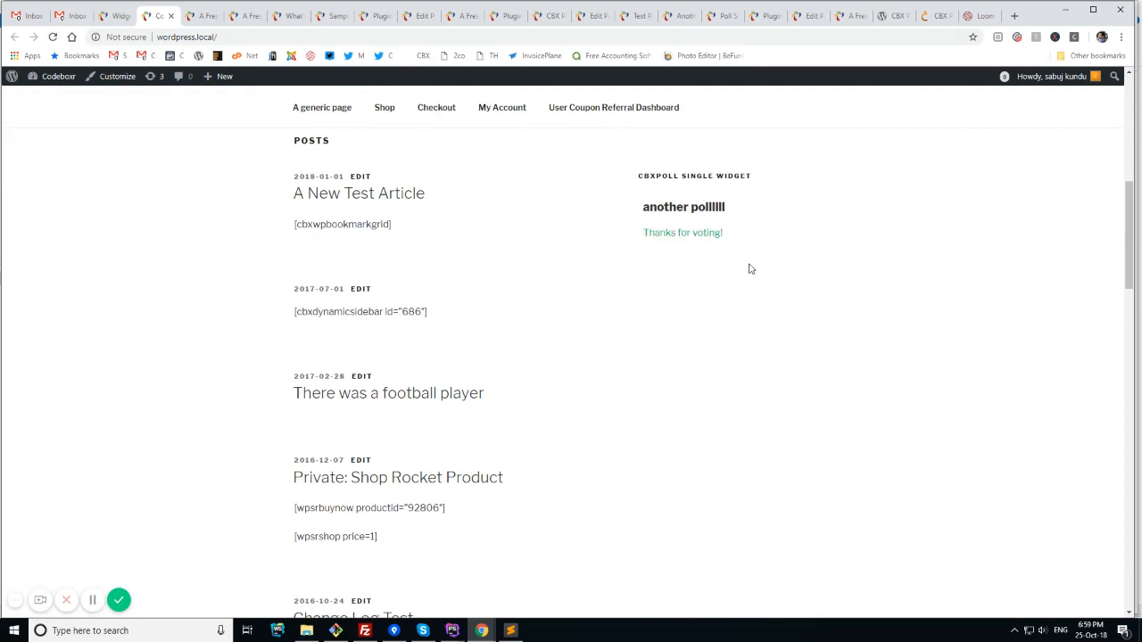
scroll(759, 303, "up", 2)
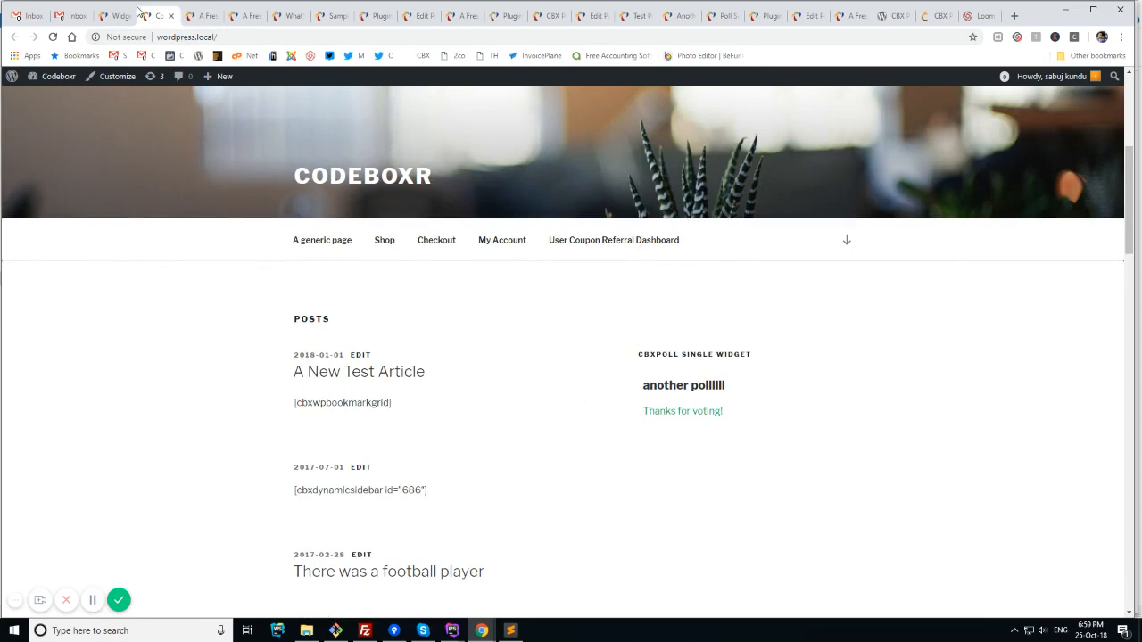
left_click(132, 16)
mouse_move(45, 231)
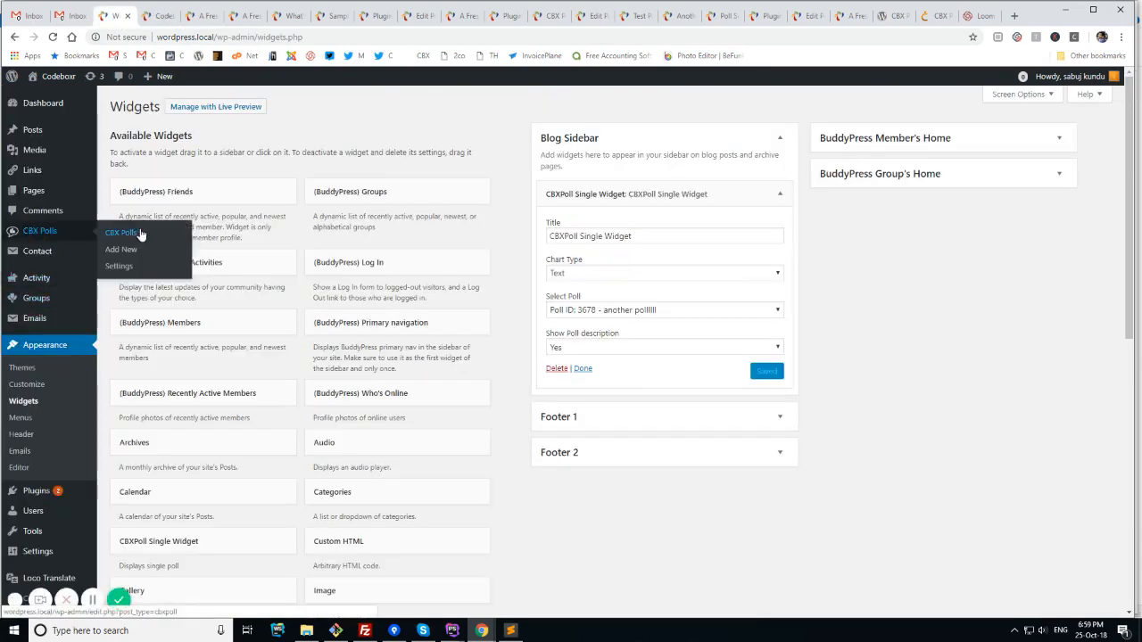
left_click(125, 233)
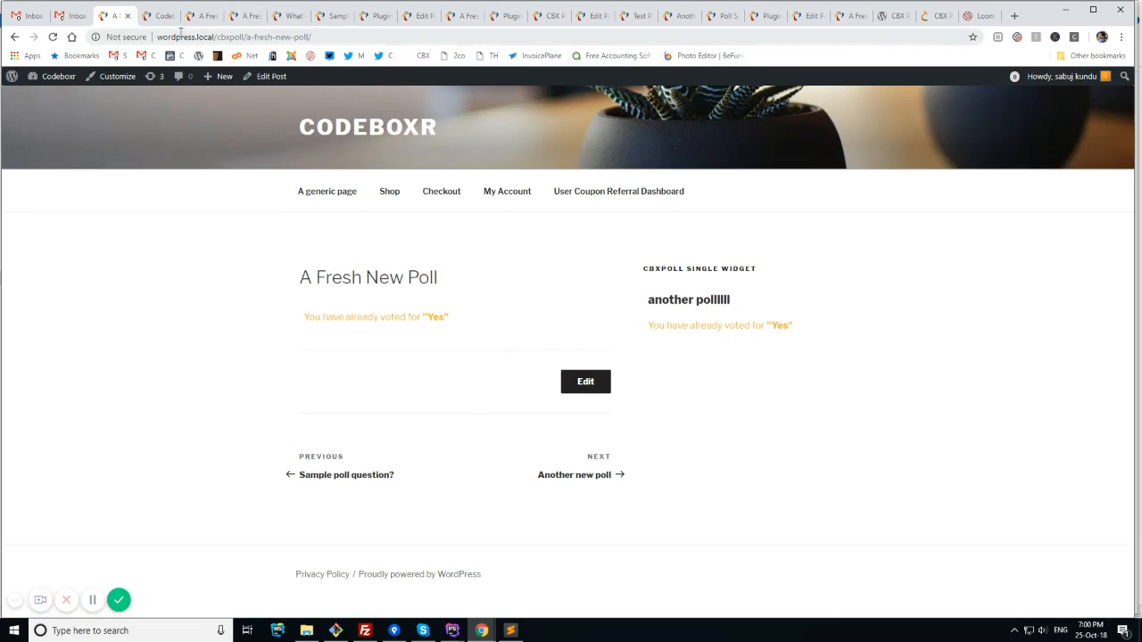
left_click(940, 16)
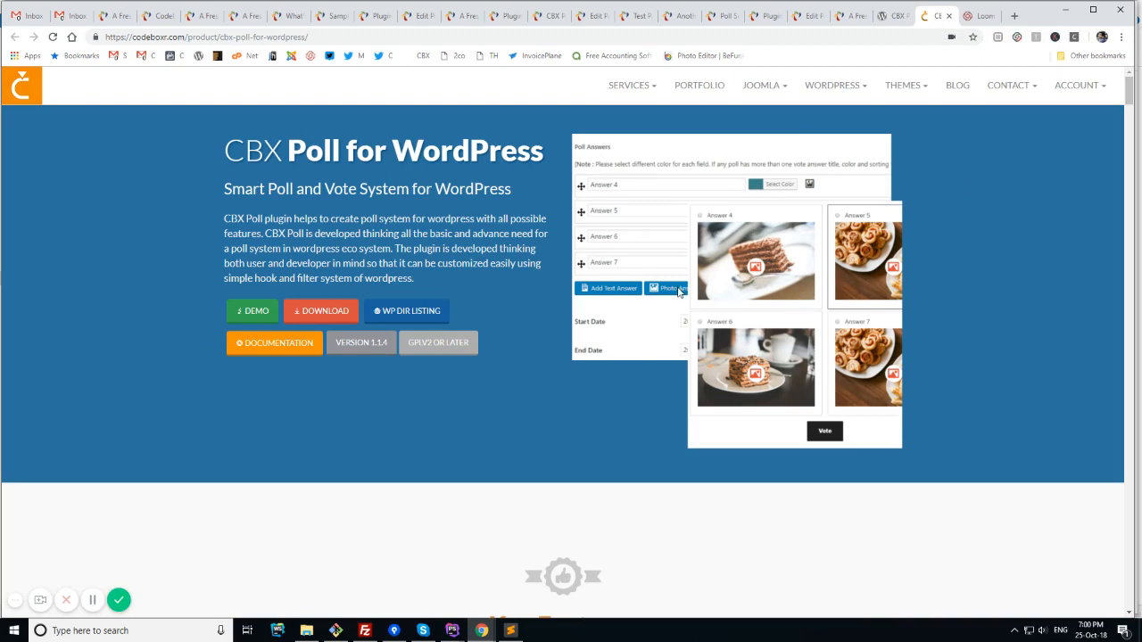
Step: Activate CBX Poll Pro Addon from the Recently Active plugins list
left_click(112, 18)
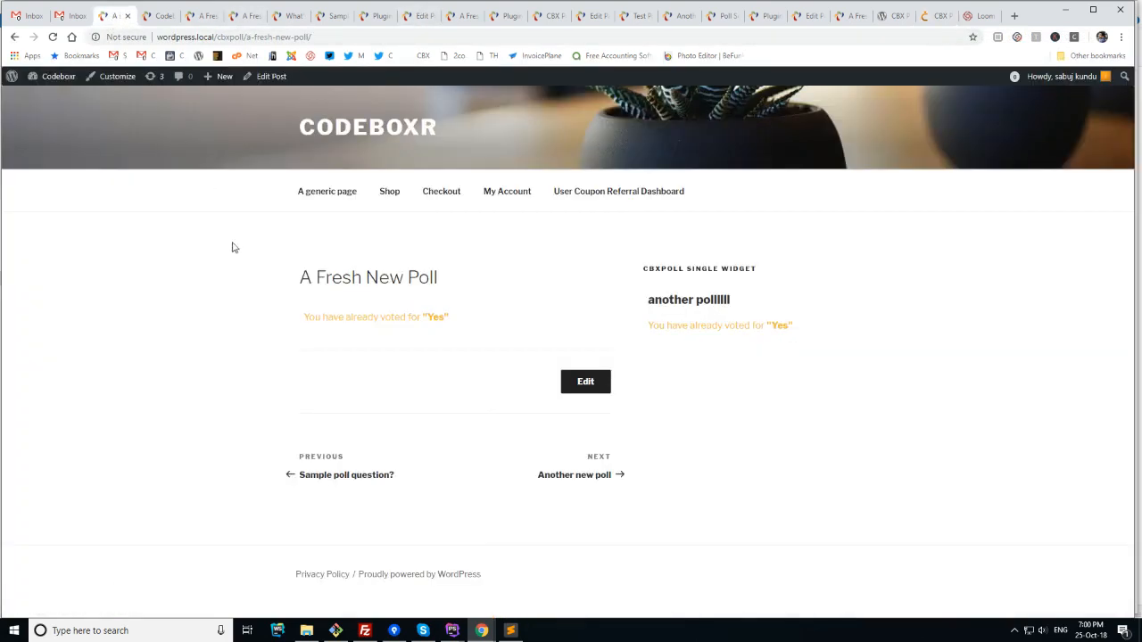
left_click(163, 18)
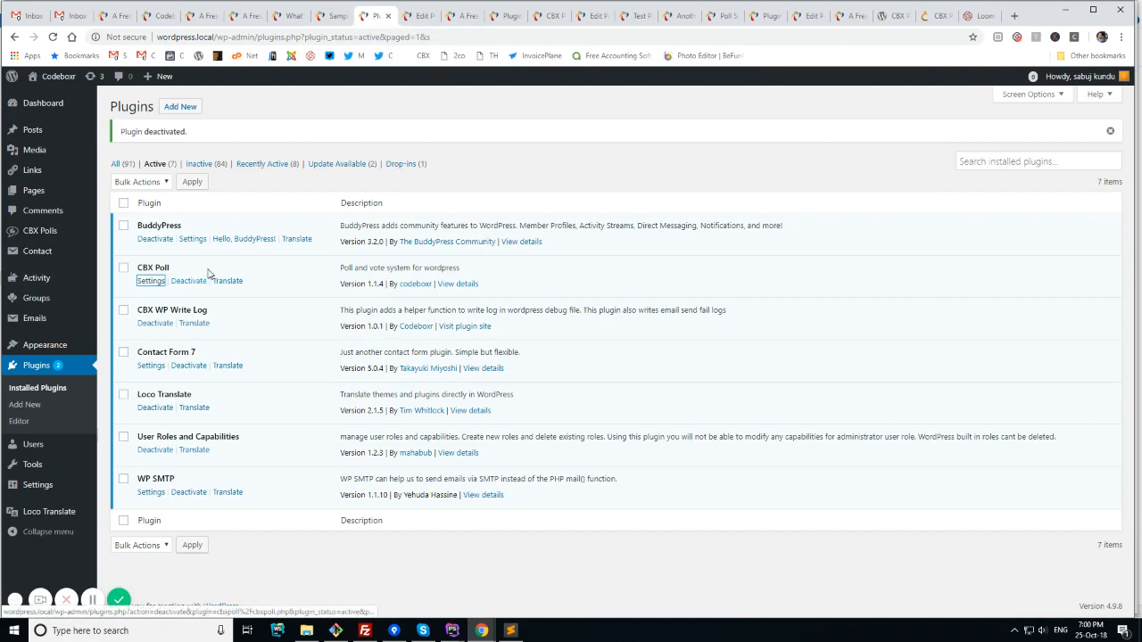
left_click(265, 165)
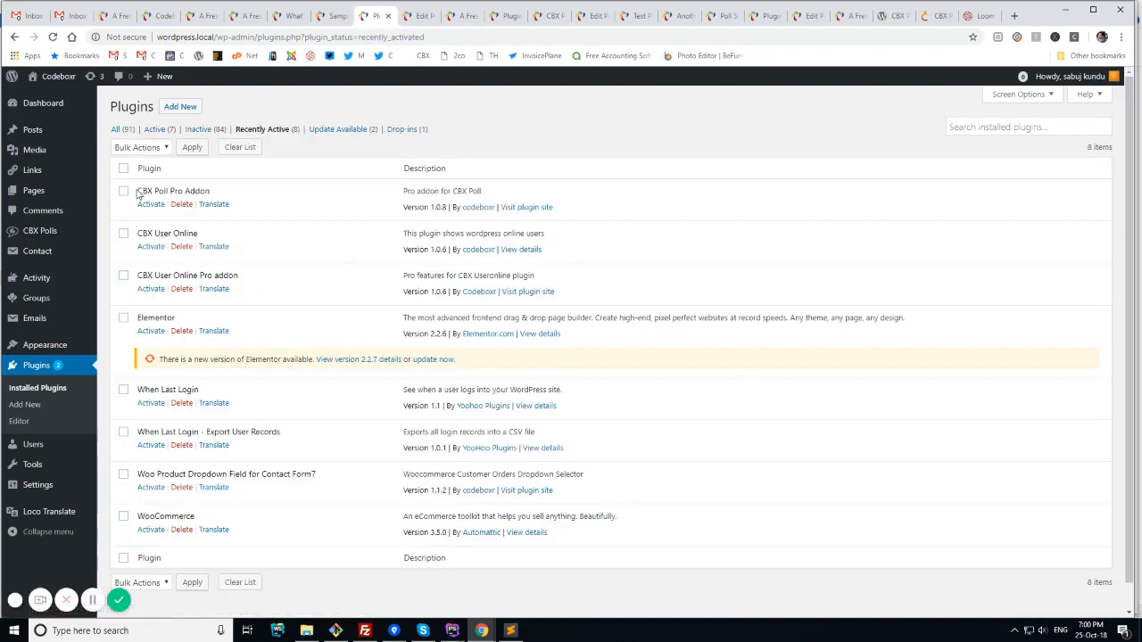
left_click_drag(138, 193, 225, 197)
left_click(150, 205)
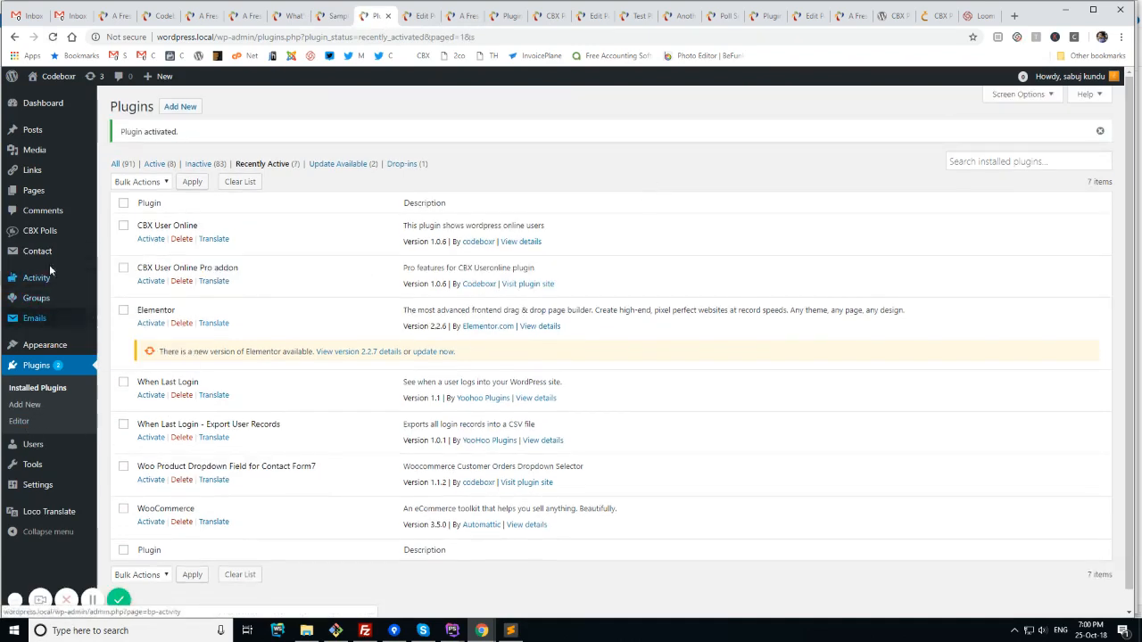
Step: Review the BuddyPress Integration and Guest Control tabs in CBX Poll settings
mouse_move(39, 230)
left_click(121, 271)
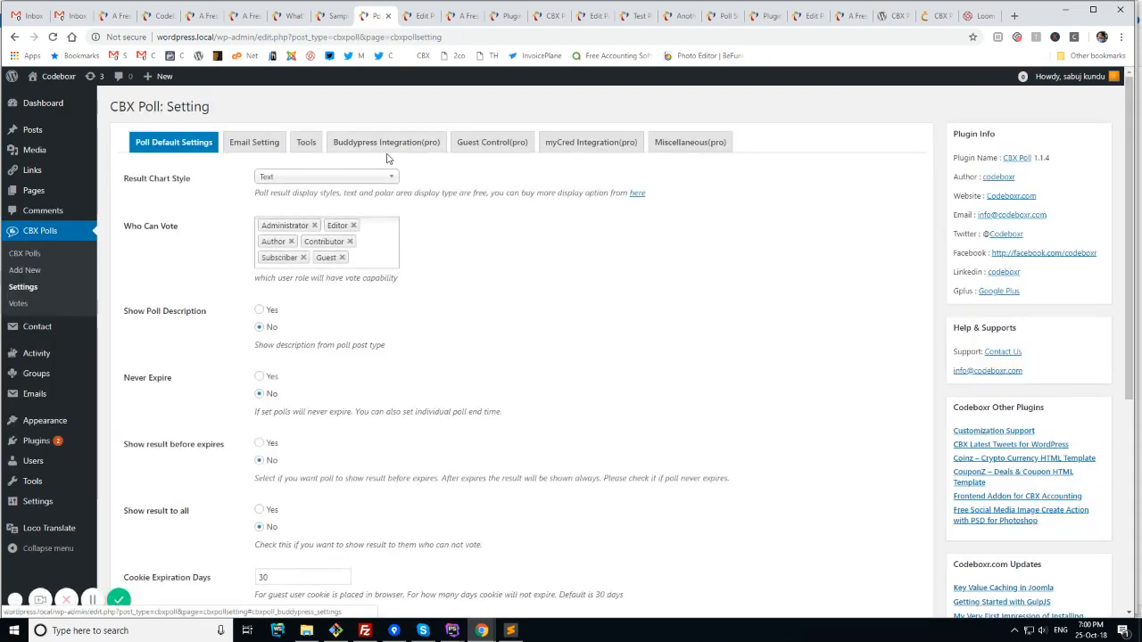
left_click(398, 148)
left_click(492, 150)
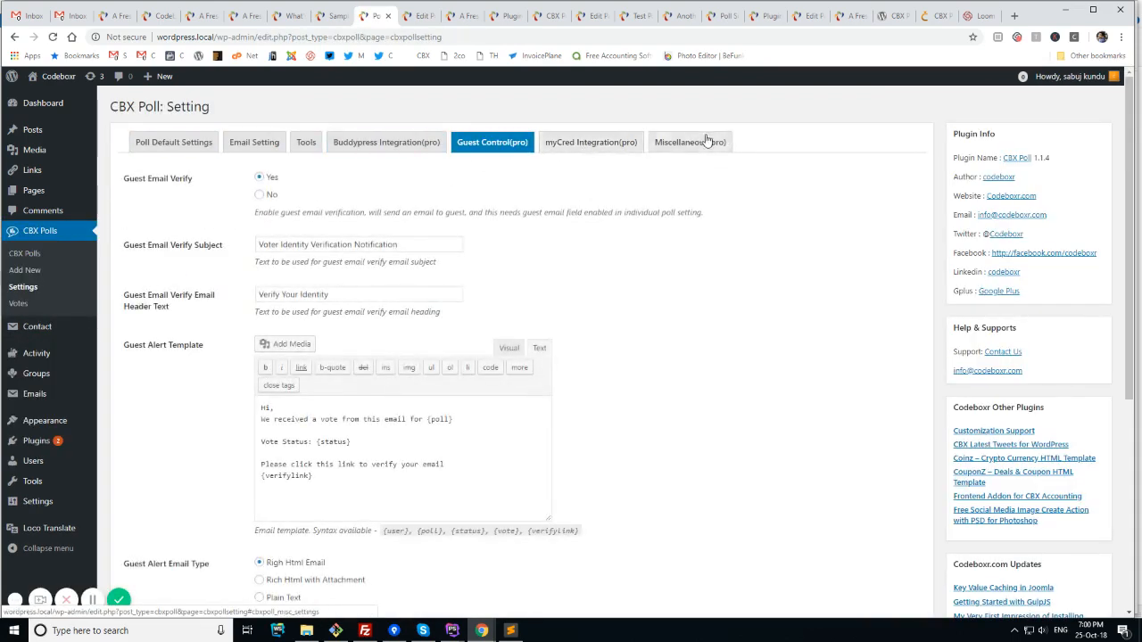
left_click(428, 144)
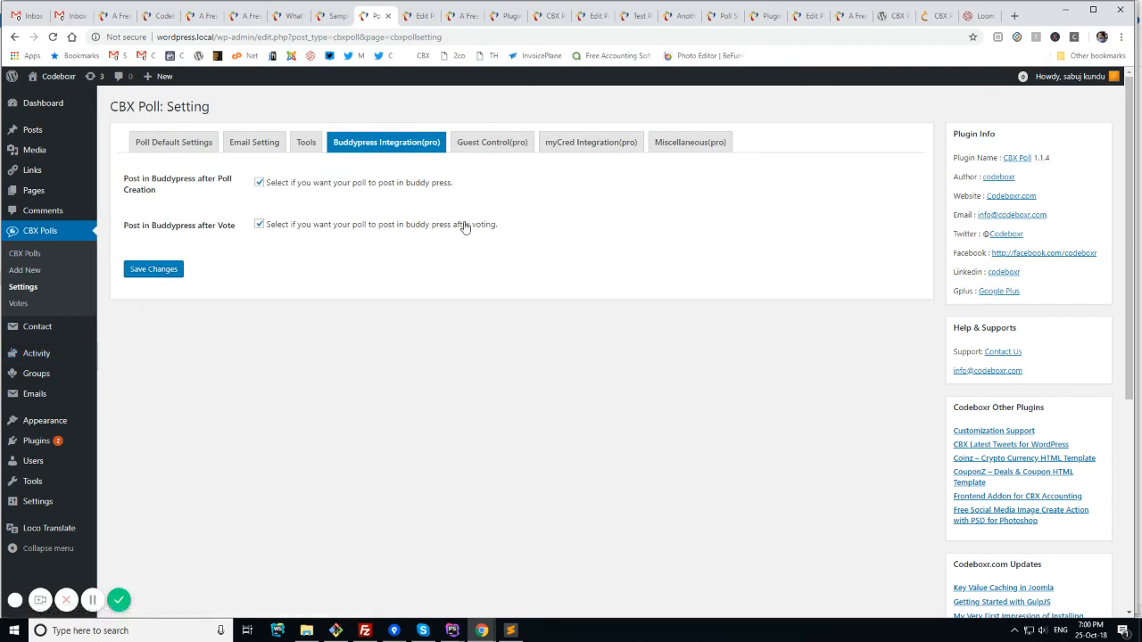
Step: Bring up the site Activity list and open the A Fresh New Poll vote entry
left_click(64, 360)
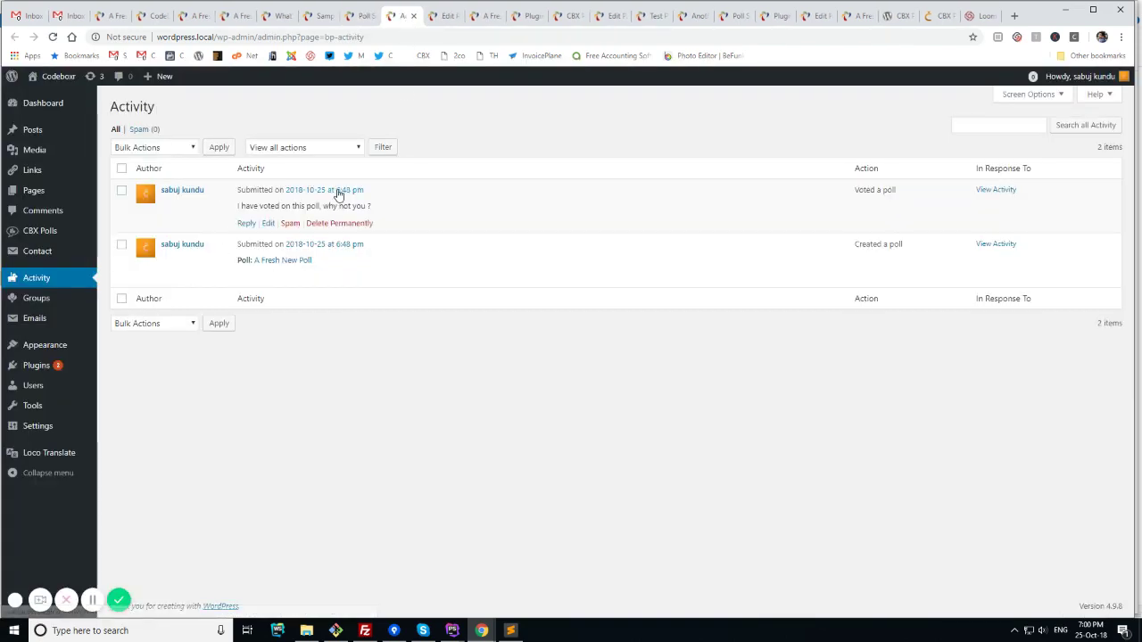
middle_click(339, 191)
left_click(430, 15)
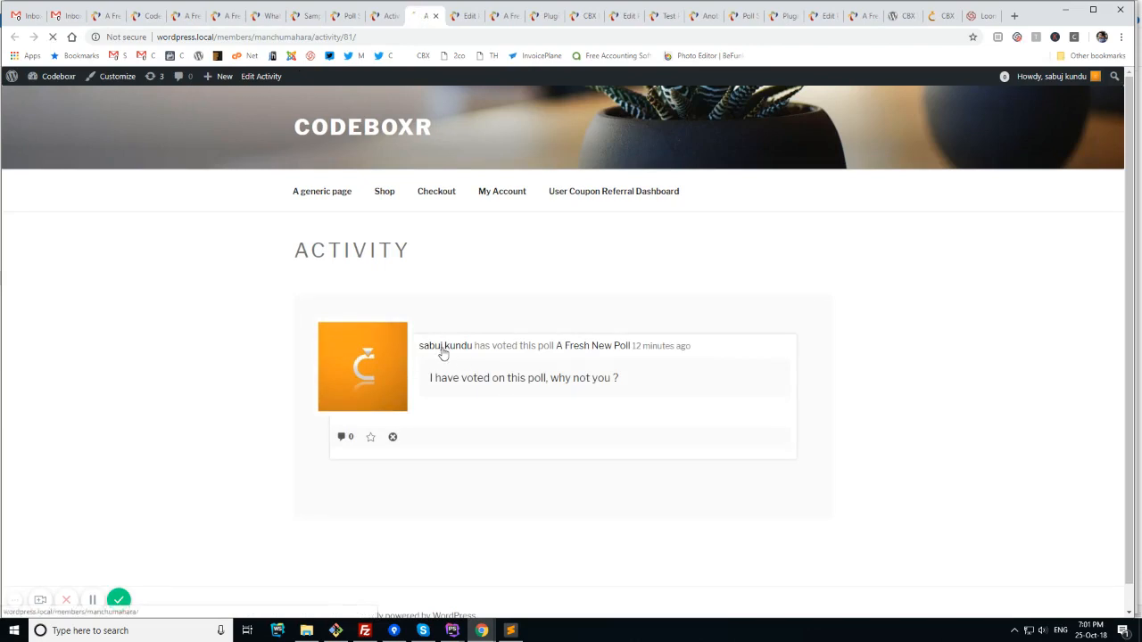
left_click(442, 347)
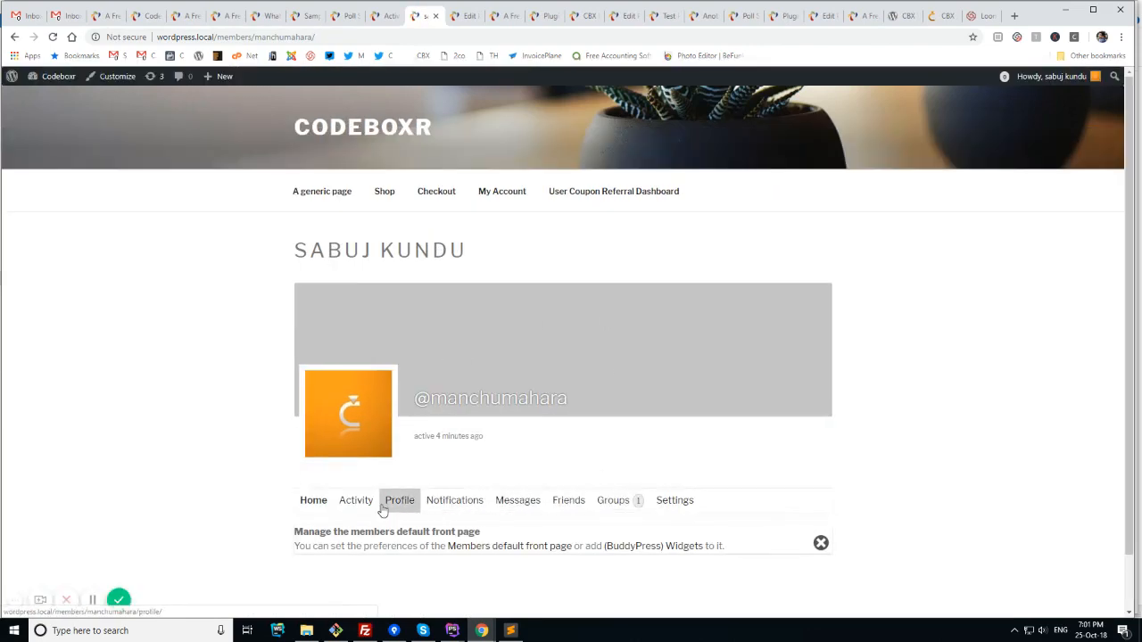
left_click(671, 507)
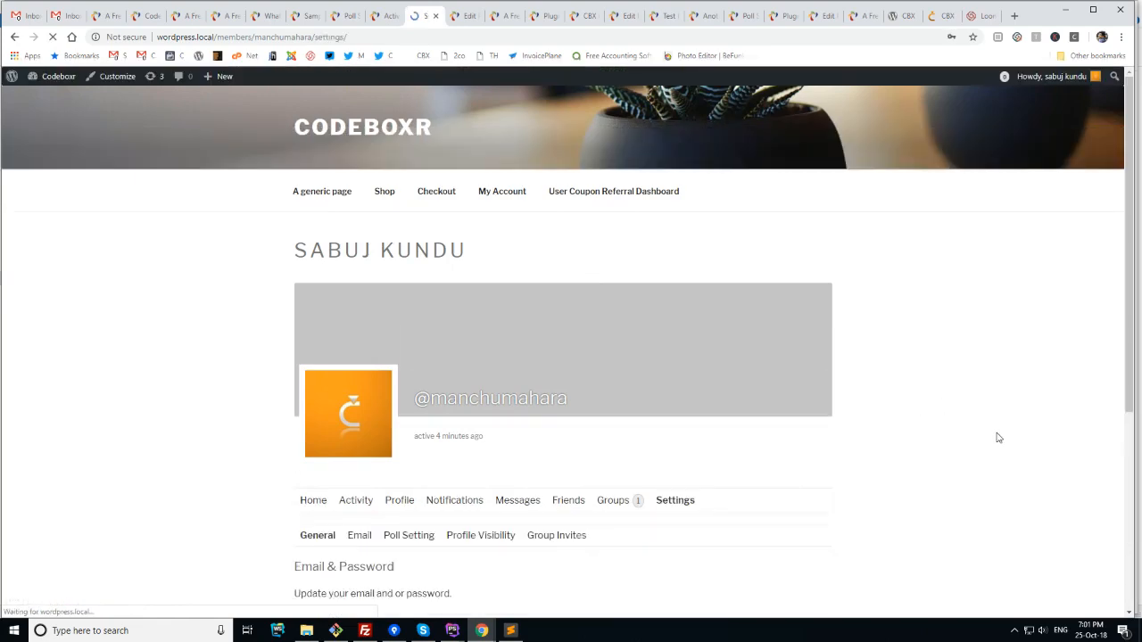
scroll(434, 505, "down", 2)
left_click(408, 416)
scroll(856, 444, "down", 3)
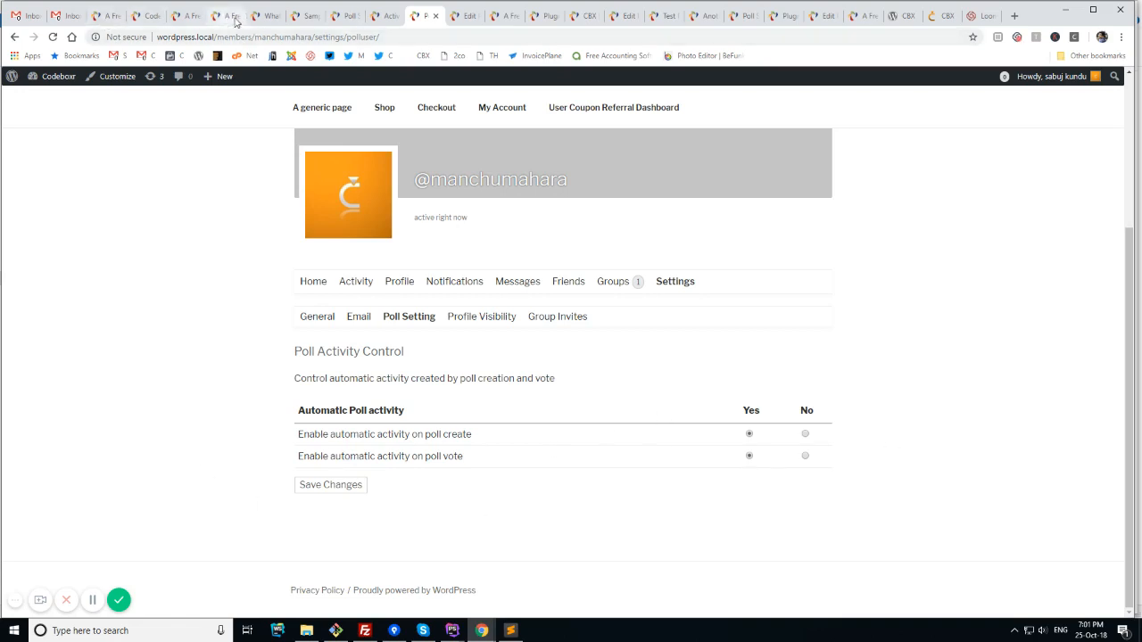
left_click(385, 15)
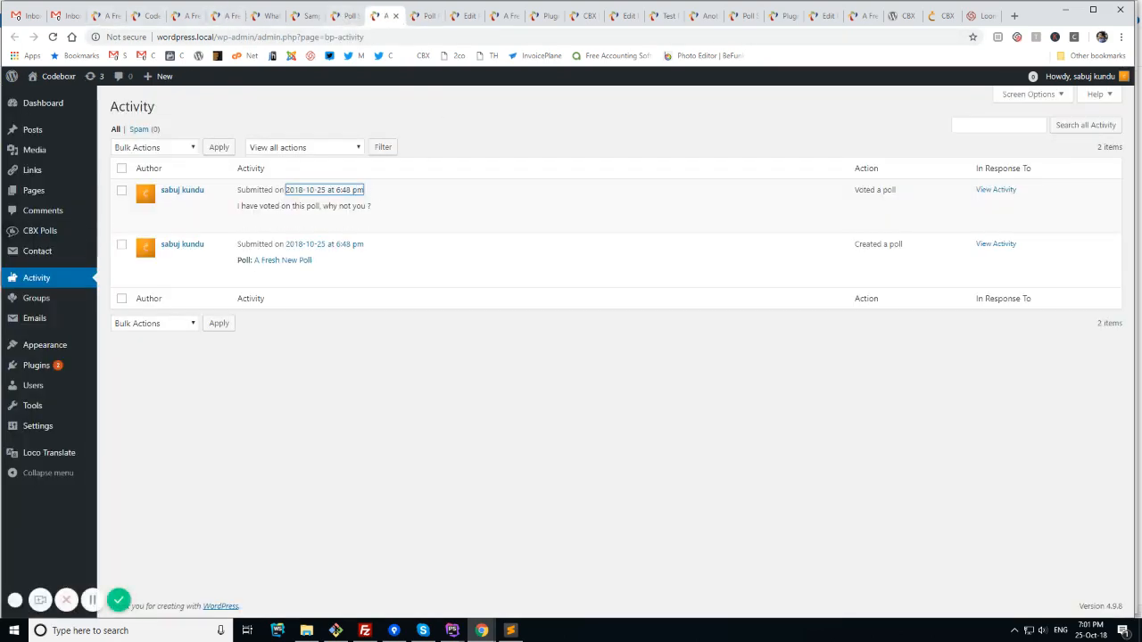
mouse_move(41, 230)
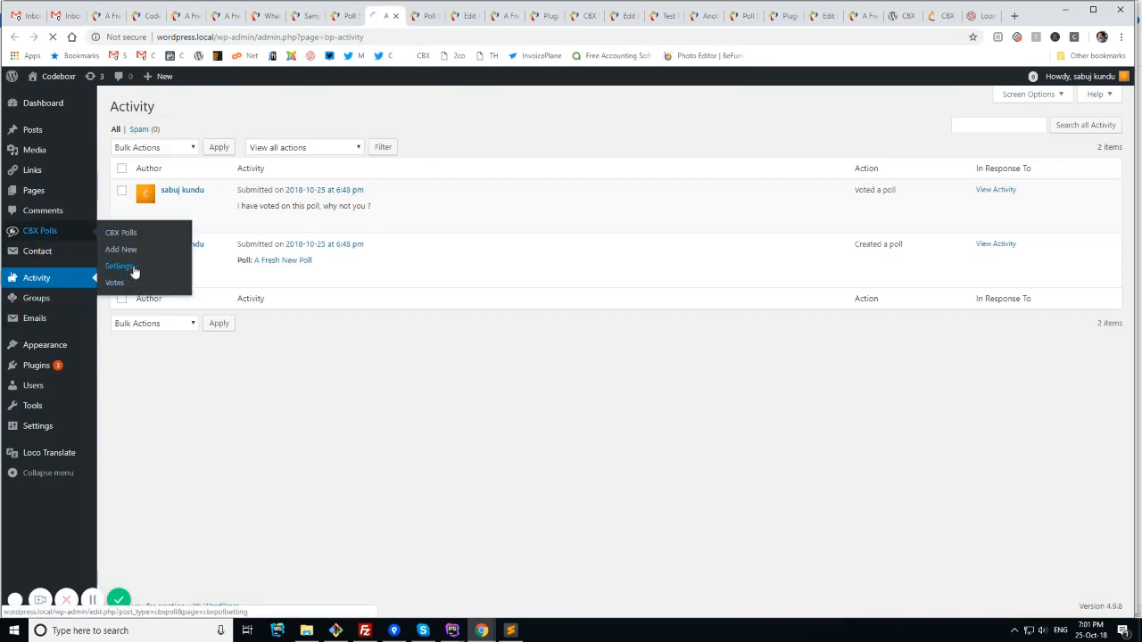
Step: Review the Guest Control (pro) options in CBX Poll settings
left_click(143, 267)
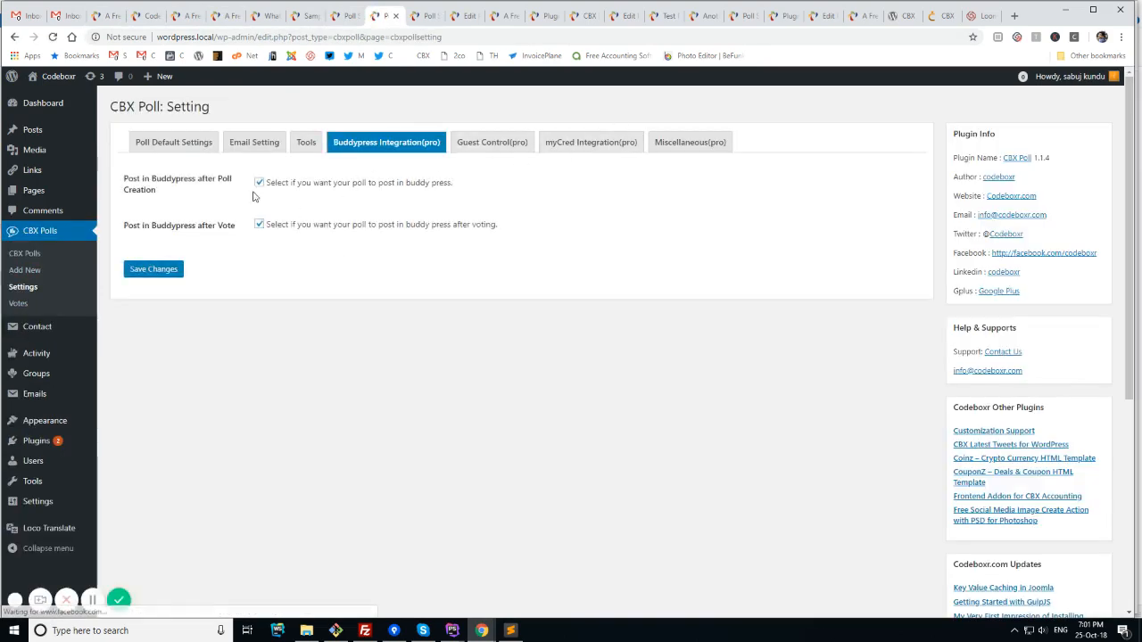
left_click(484, 150)
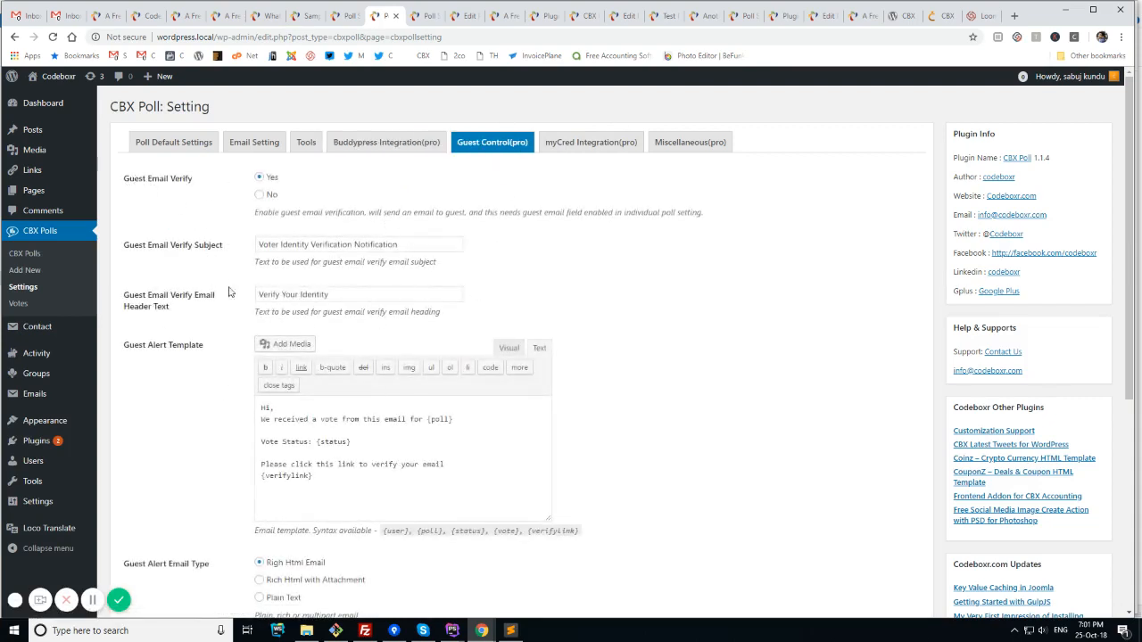
scroll(544, 400, "down", 4)
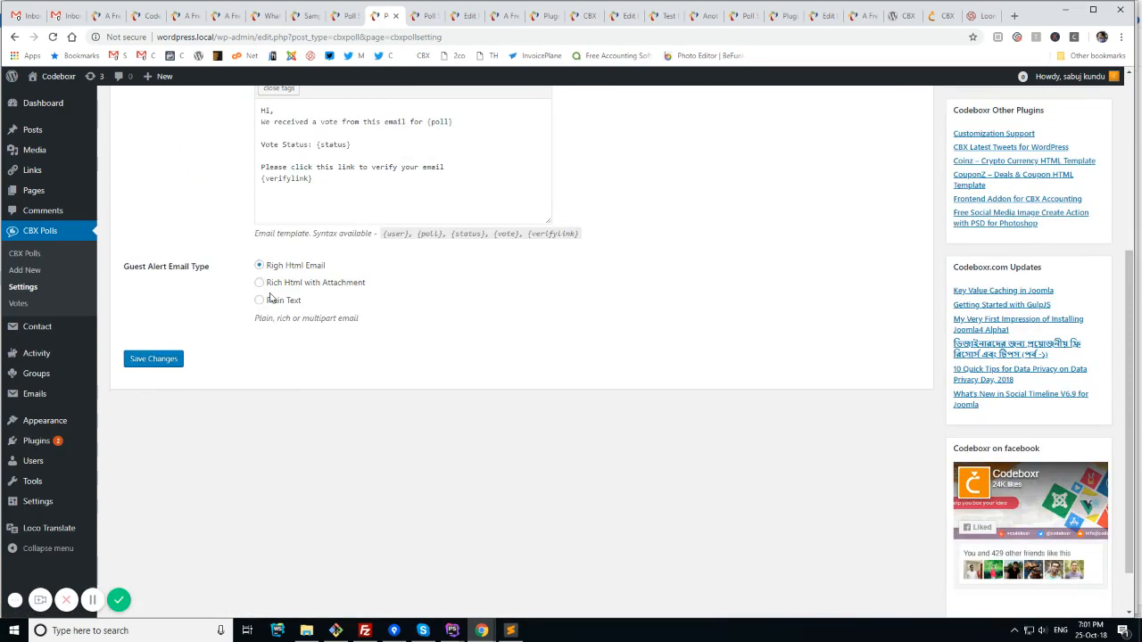
Step: Check 'another pollllll' guest-field settings, then start a new blank poll
left_click(44, 256)
left_click(169, 190)
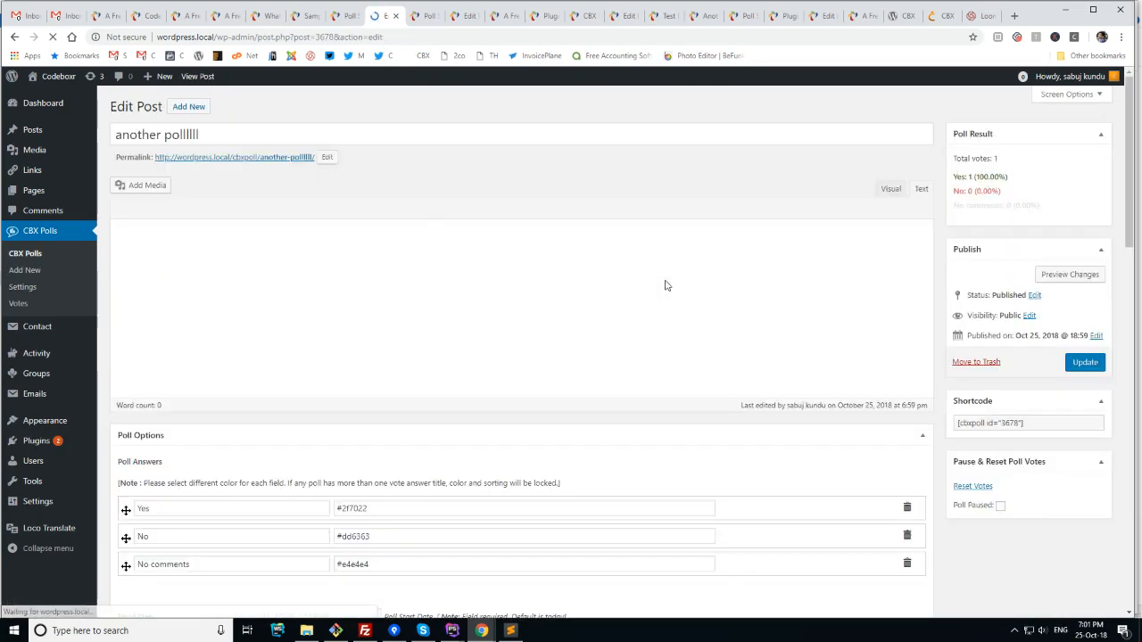
scroll(665, 286, "down", 5)
scroll(665, 286, "down", 5)
scroll(664, 286, "down", 4)
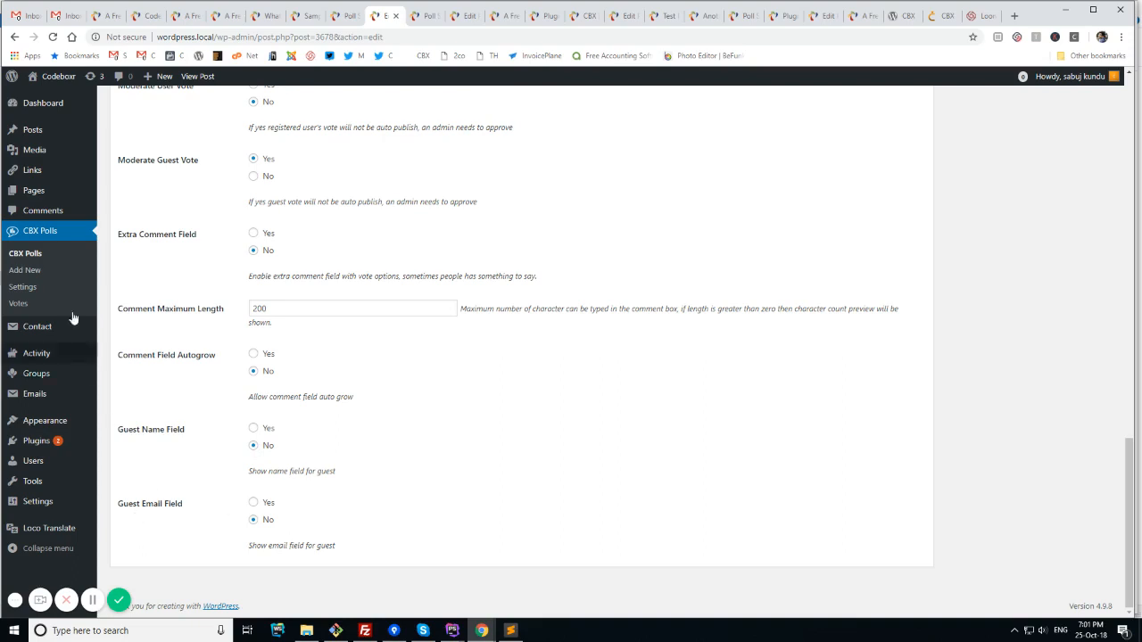
left_click(41, 272)
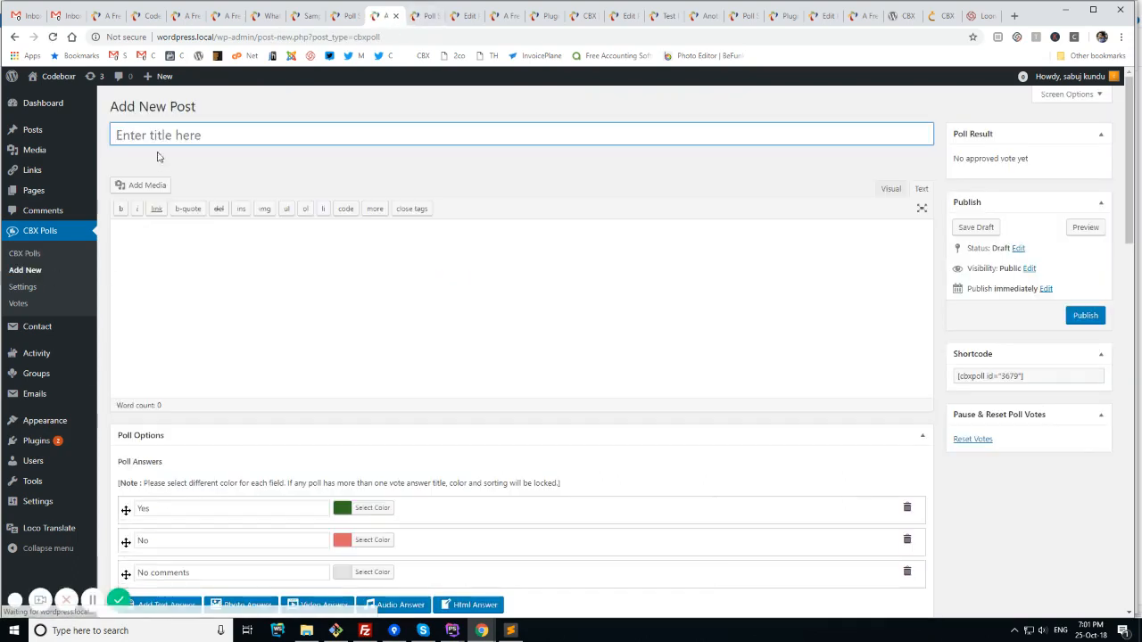
Step: Enter the Pro Poll Check title and description and add a photo answer 'My custom photo answer'
left_click(234, 135)
type("Pro Poll Check")
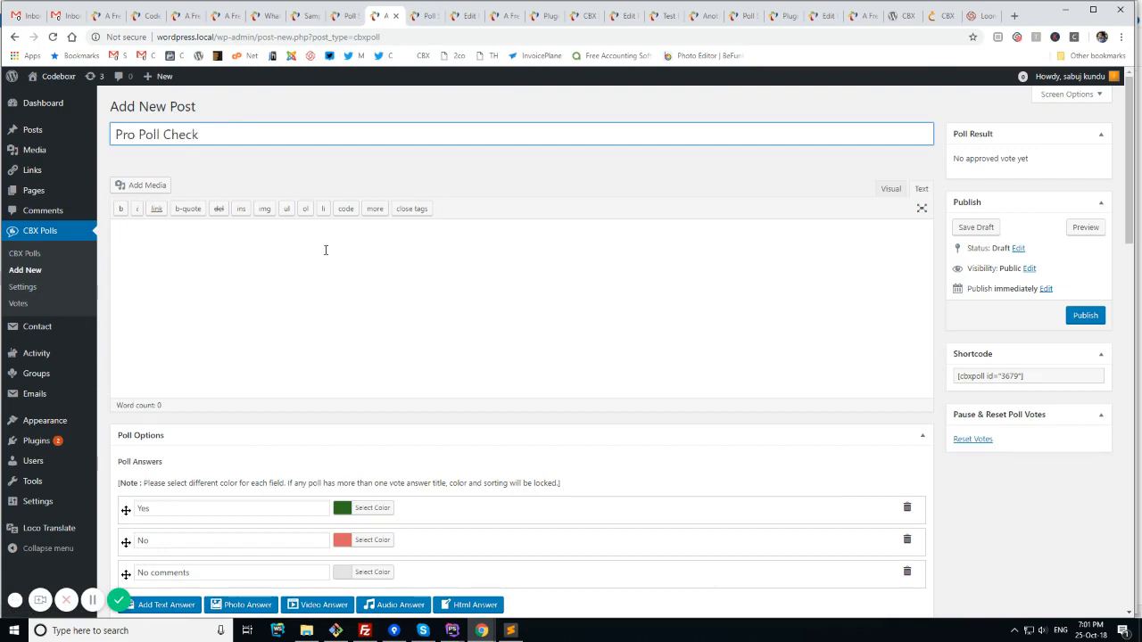
left_click(337, 303)
type("ue ")
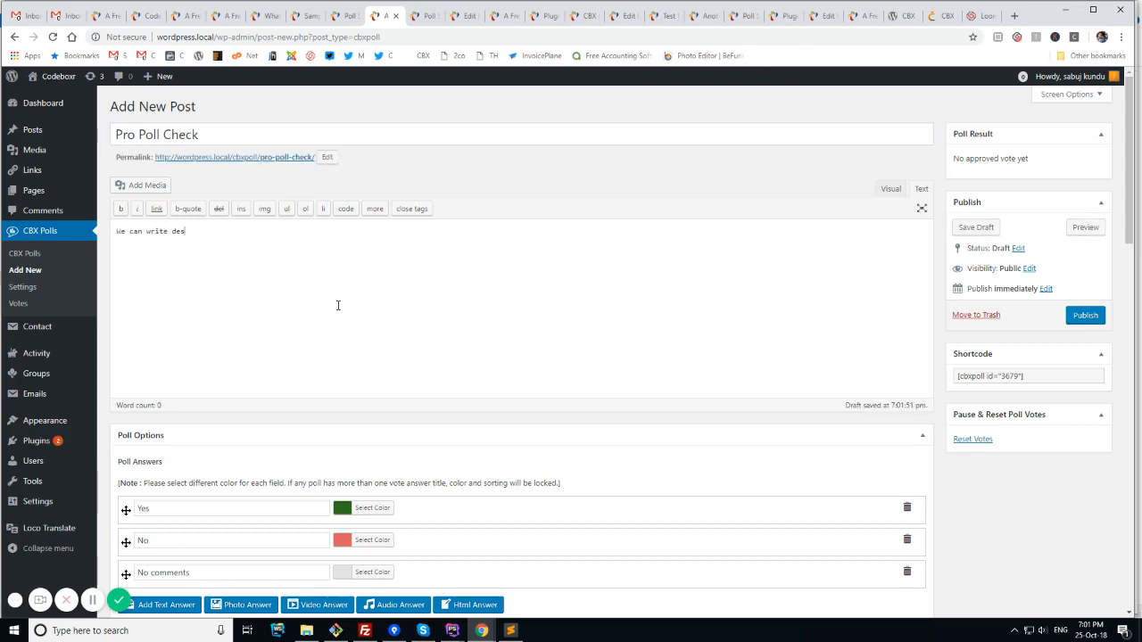
type("here")
scroll(423, 353, "down", 3)
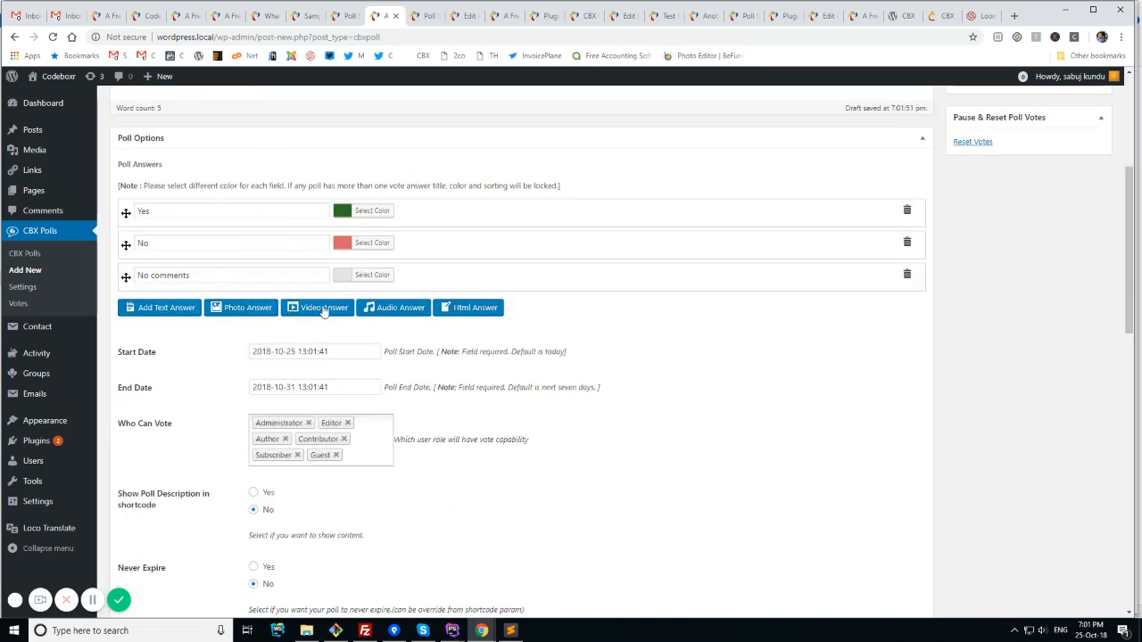
left_click(241, 308)
left_click_drag(295, 310, 45, 312)
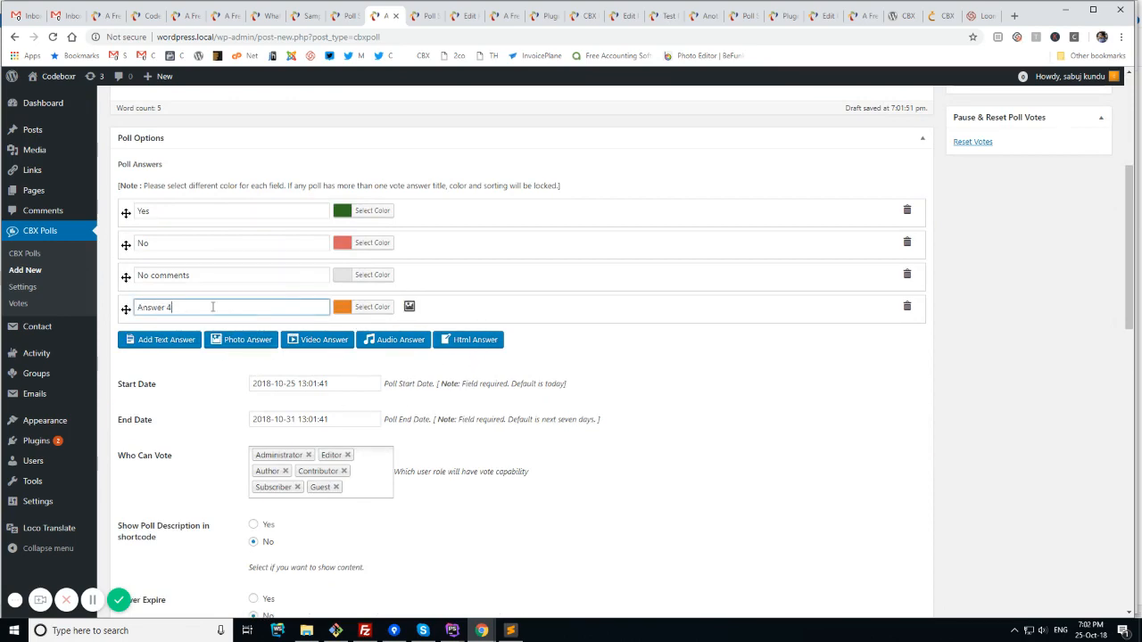
type("My custom photo ans")
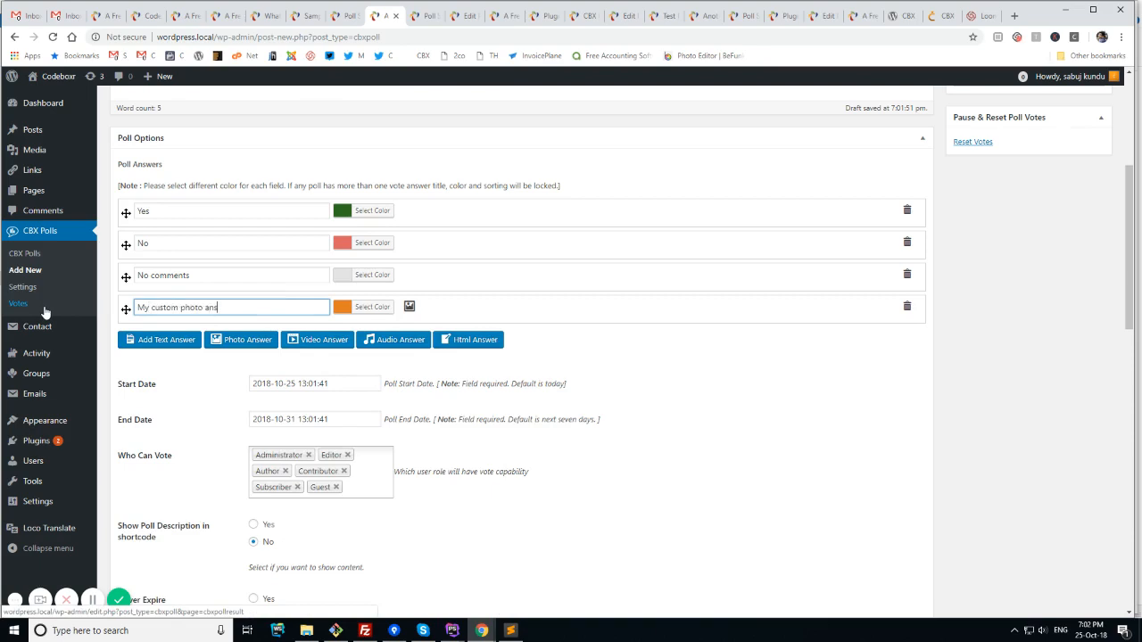
type("wer")
Step: Assign the cupcake photo from the media library to the photo answer at thumbnail size
left_click(409, 308)
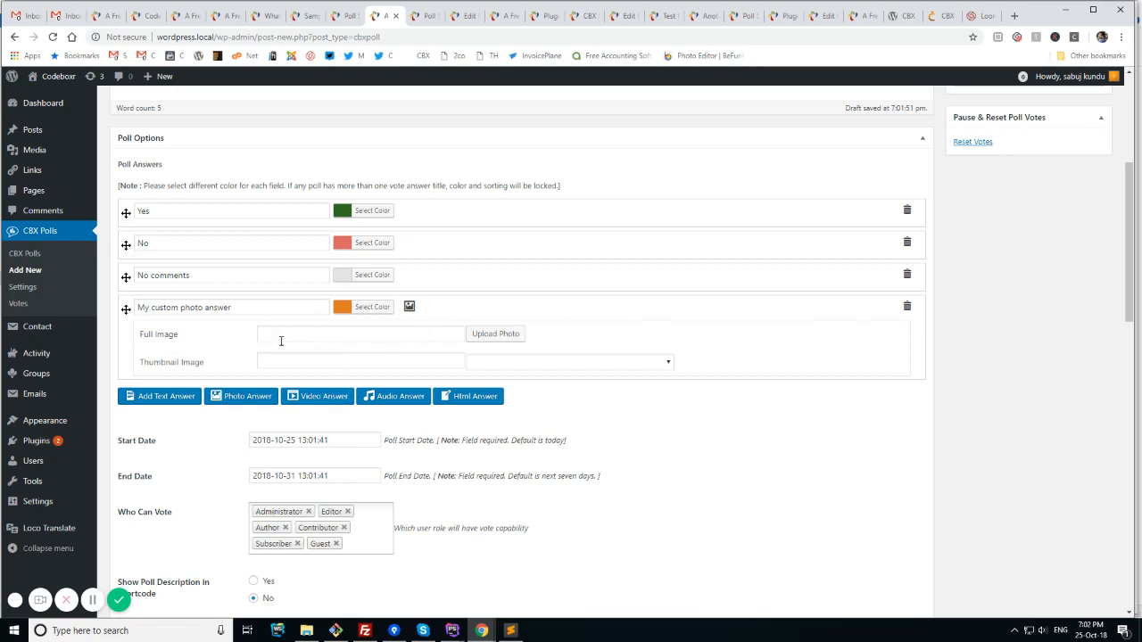
left_click(496, 334)
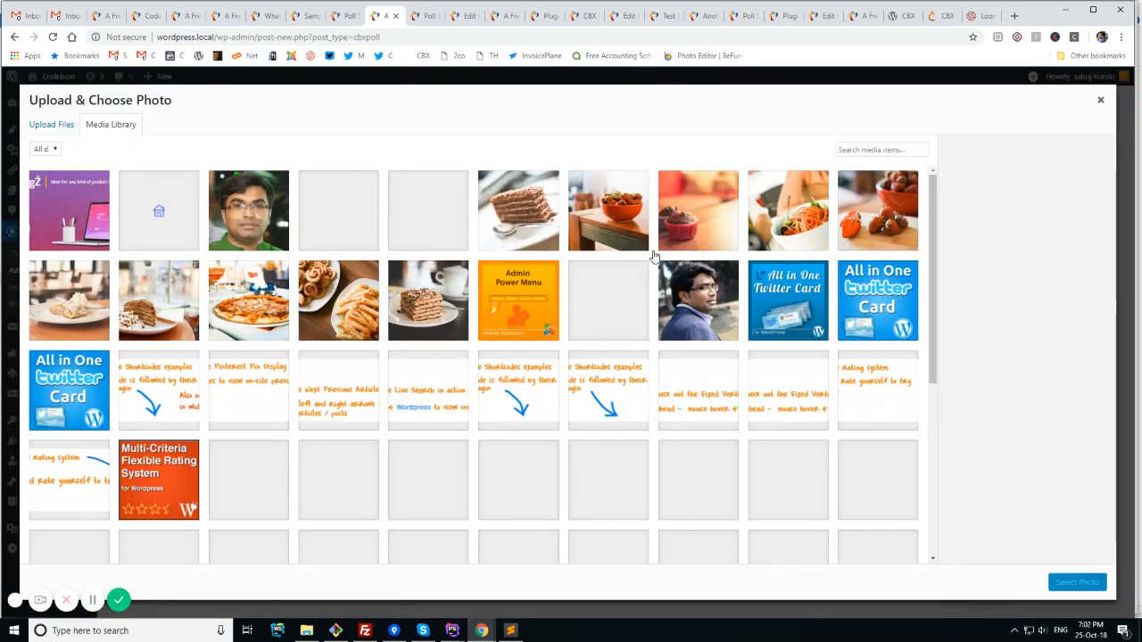
left_click(692, 218)
left_click(1084, 583)
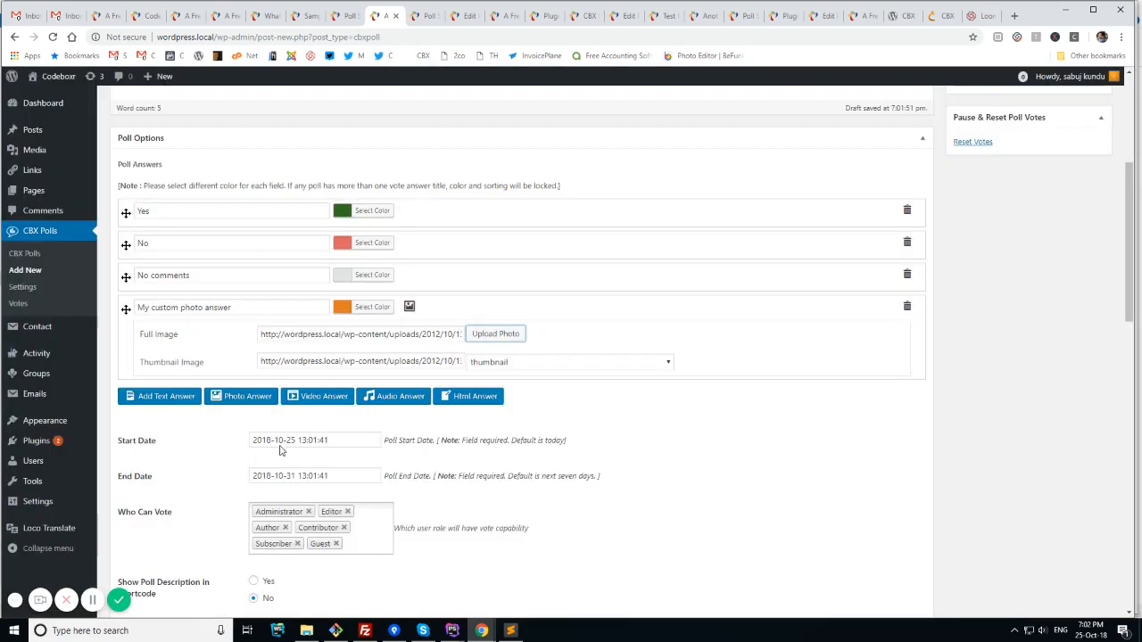
left_click(538, 364)
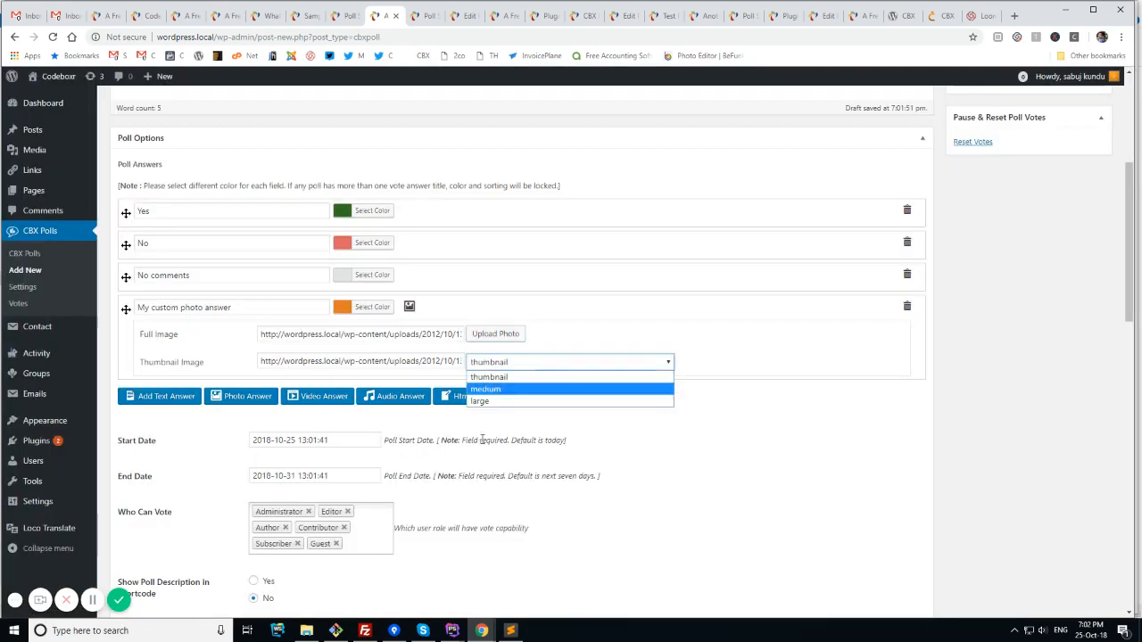
left_click(660, 471)
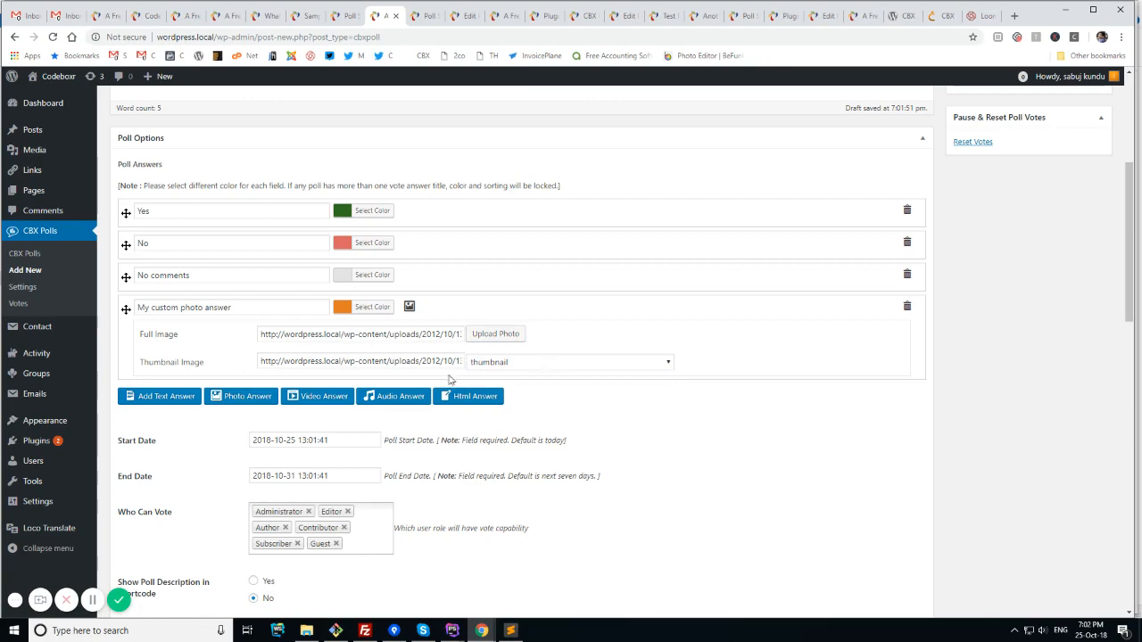
scroll(1138, 308, "up", 3)
Step: Publish Pro Poll Check, view its public page with the cupcake answer, and return to the editor
left_click(1085, 315)
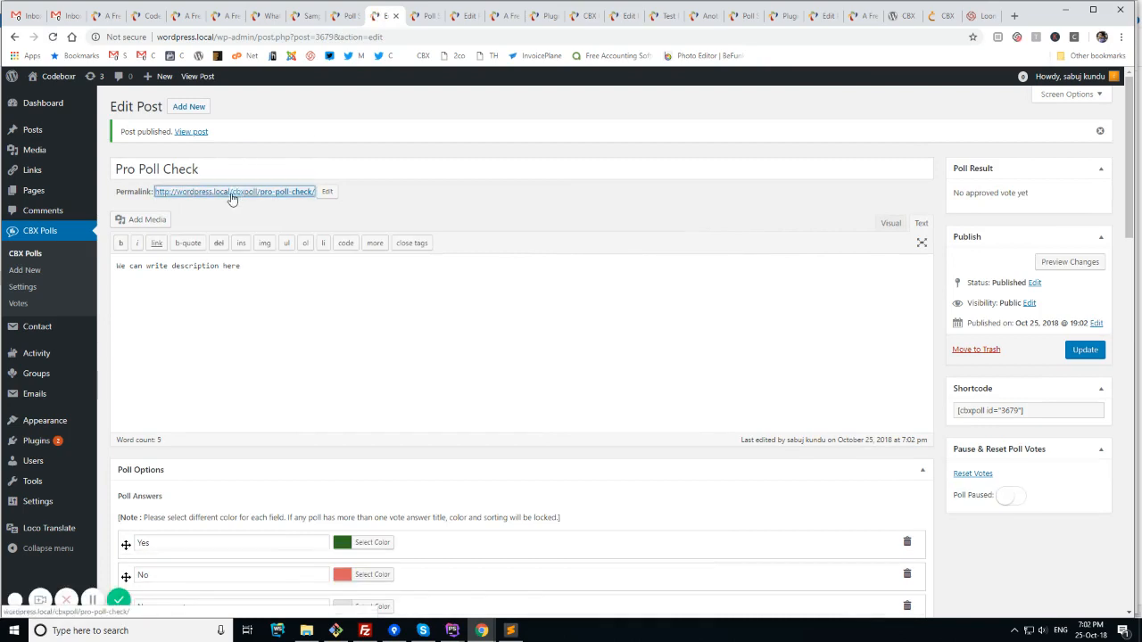
left_click(232, 193, "ctrl")
left_click(451, 18)
scroll(390, 360, "down", 3)
scroll(366, 150, "up", 1)
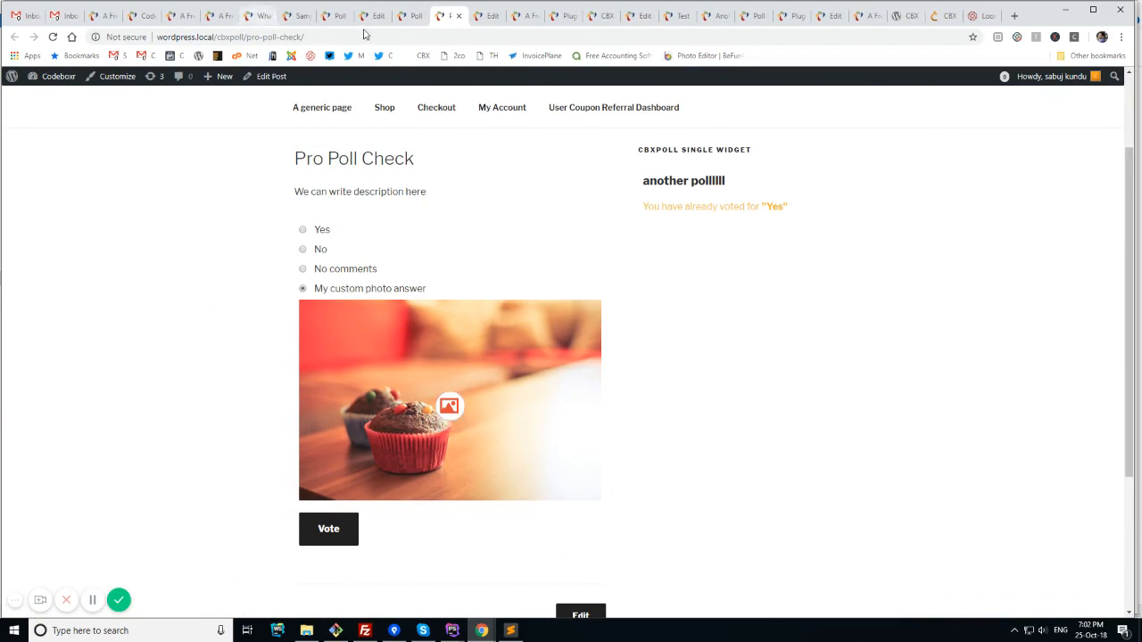
left_click(410, 15)
left_click(373, 16)
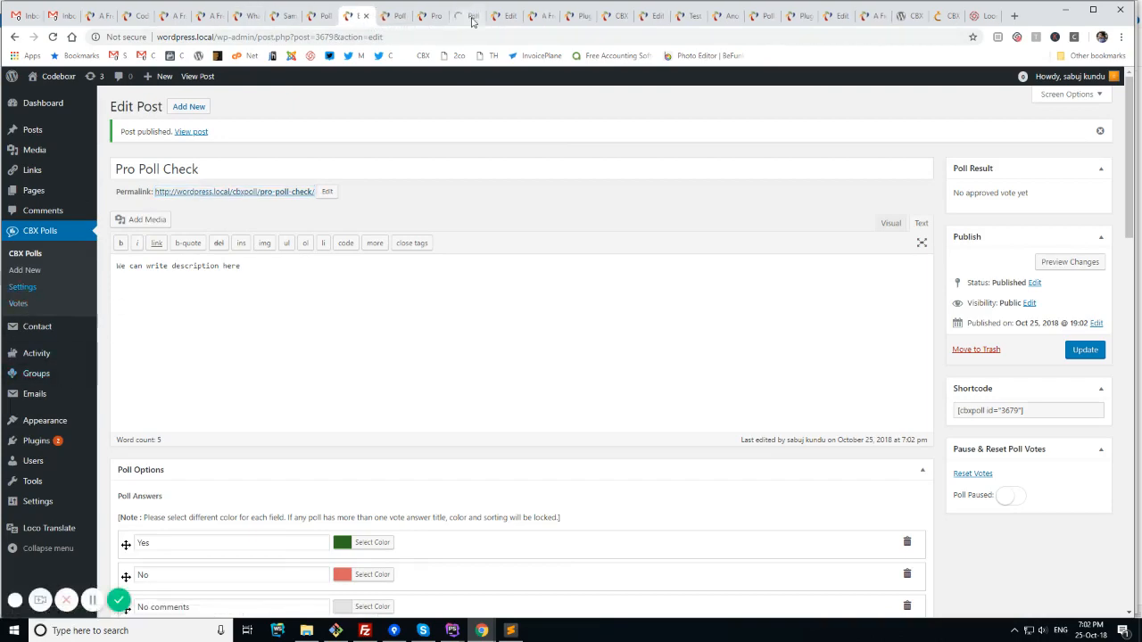
Step: Save the Poll Default Settings with Answer Display Format on Grid
left_click(461, 18)
scroll(272, 428, "down", 10)
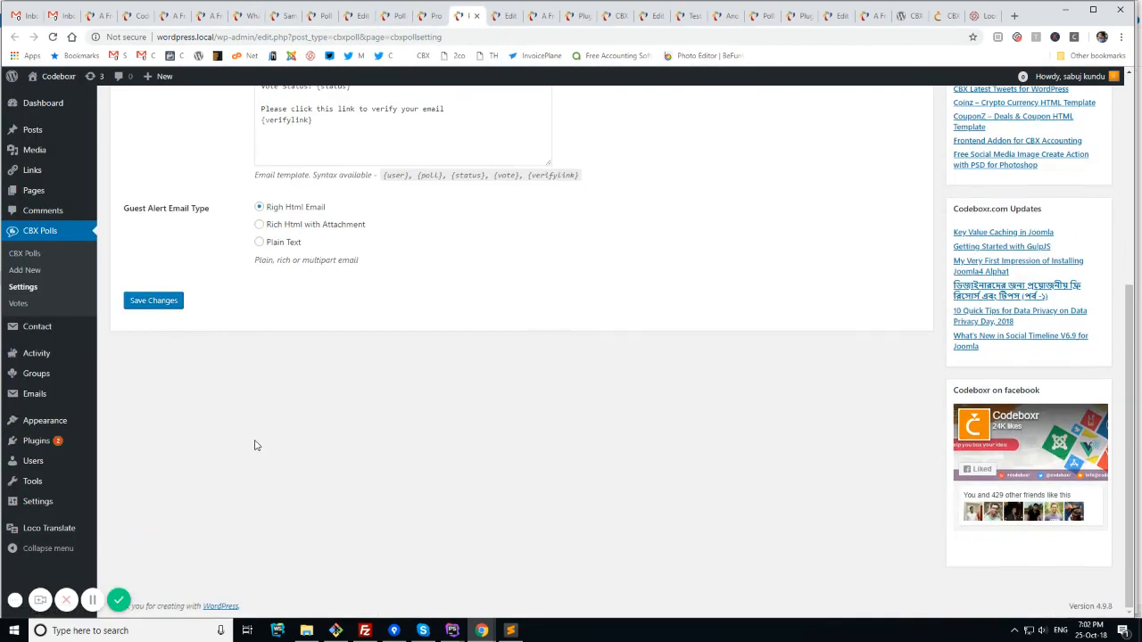
scroll(255, 446, "up", 3)
scroll(138, 163, "up", 1)
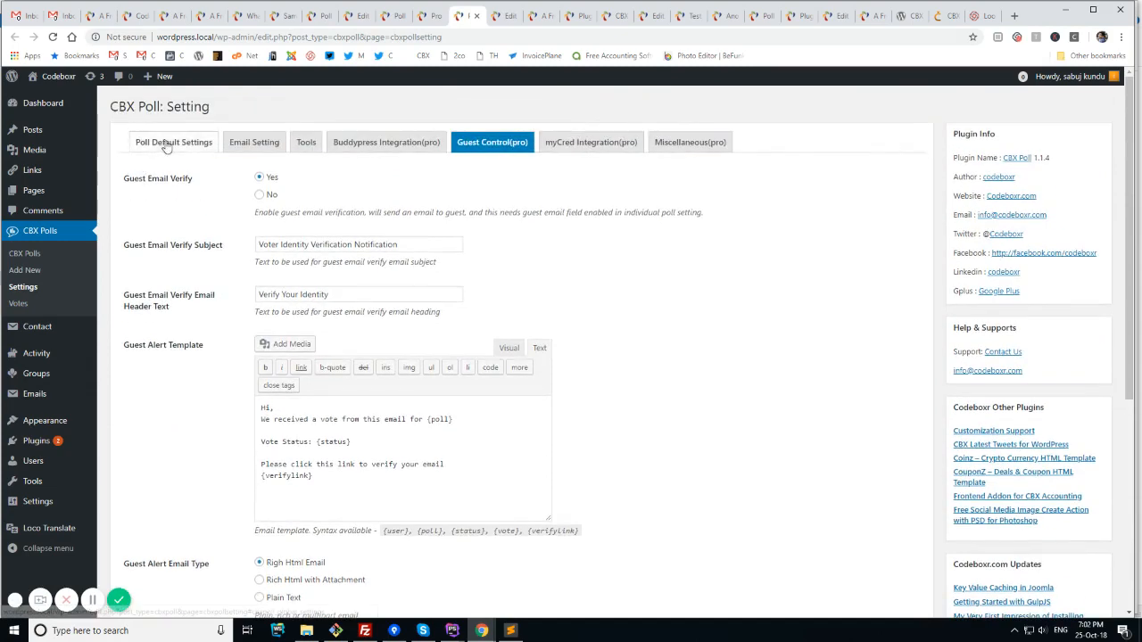
left_click(143, 142)
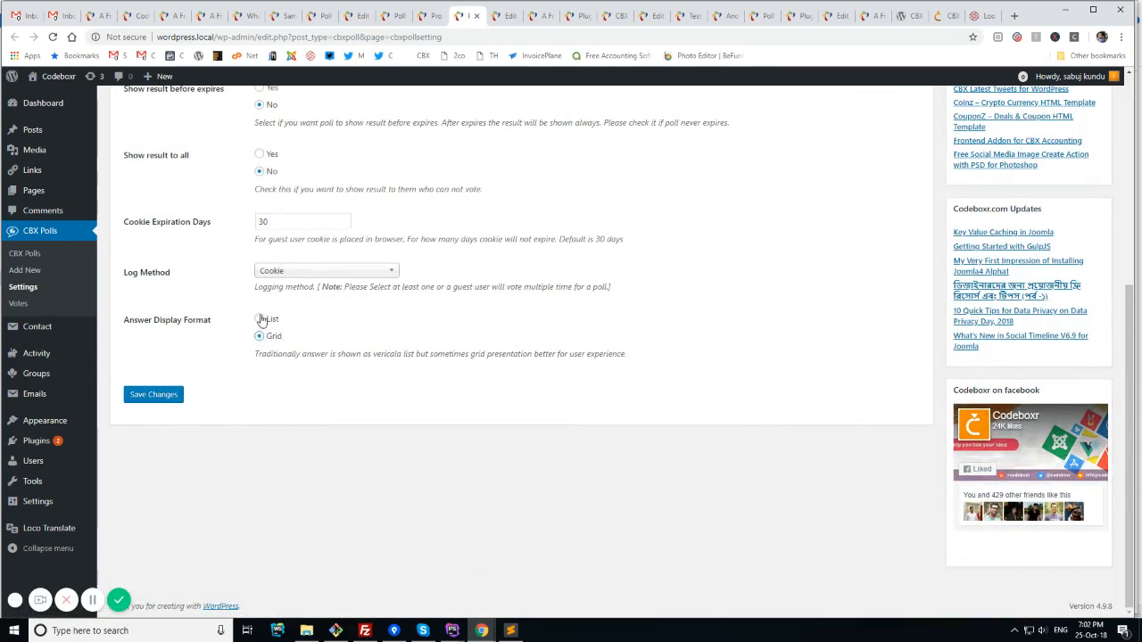
left_click(155, 398)
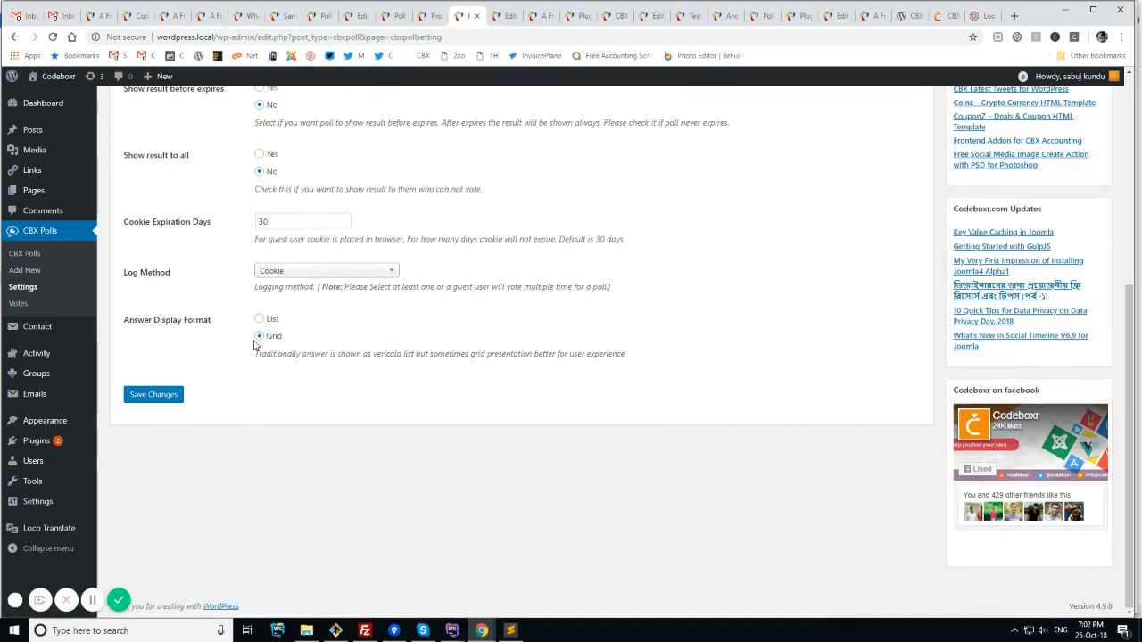
Step: Reload Pro Poll Check to see the grid layout, then return to its editor
left_click(428, 15)
key("F5")
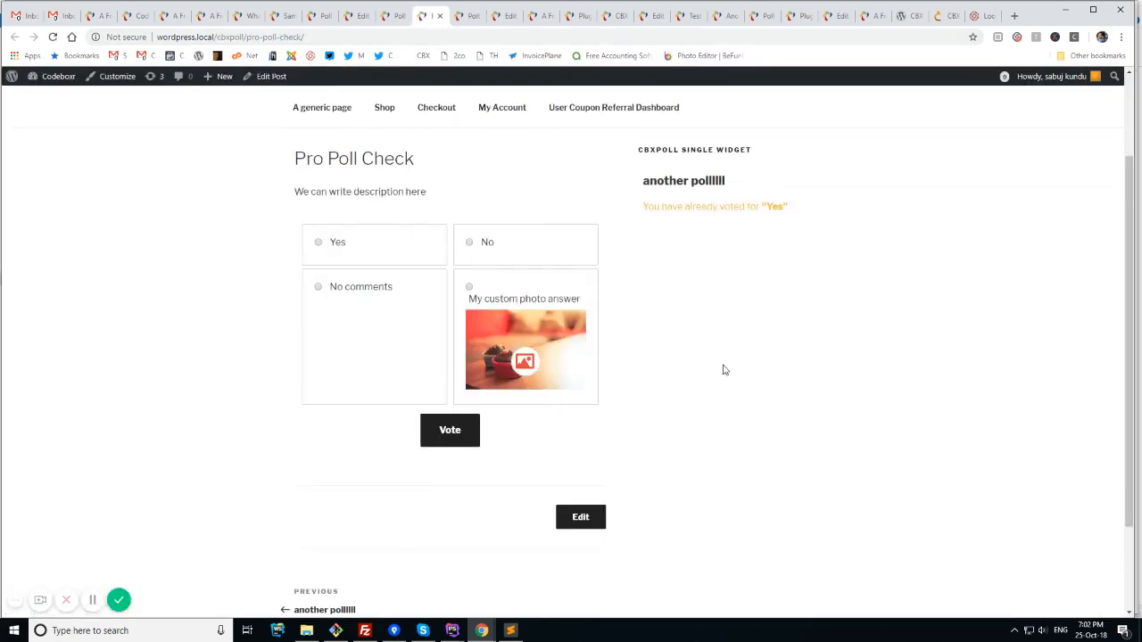
left_click(396, 15)
left_click(358, 15)
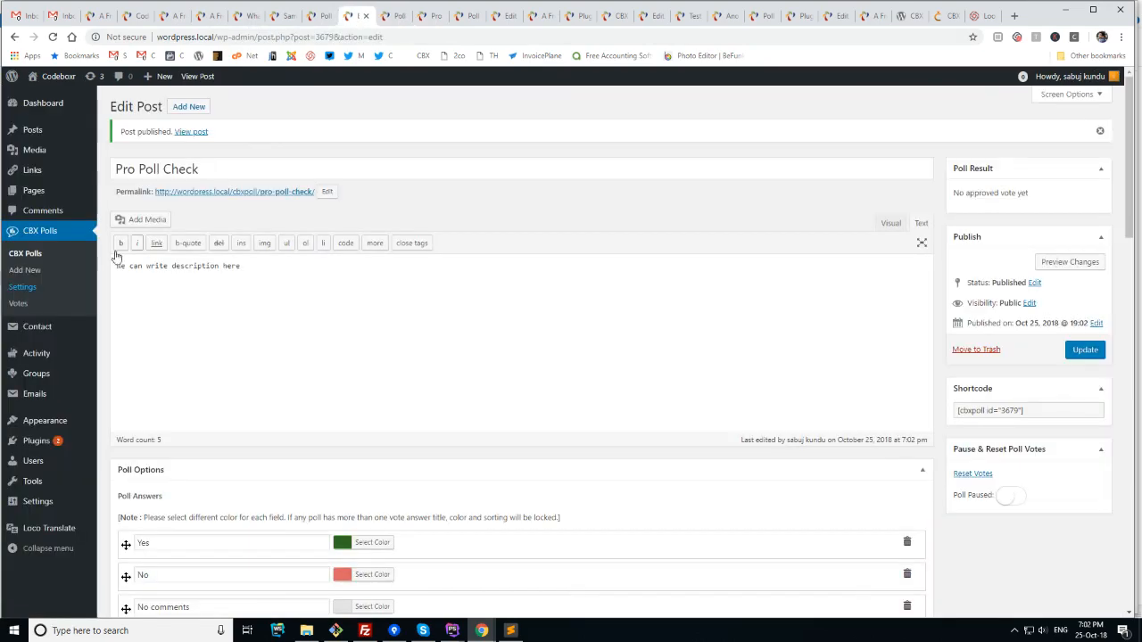
left_click(70, 256)
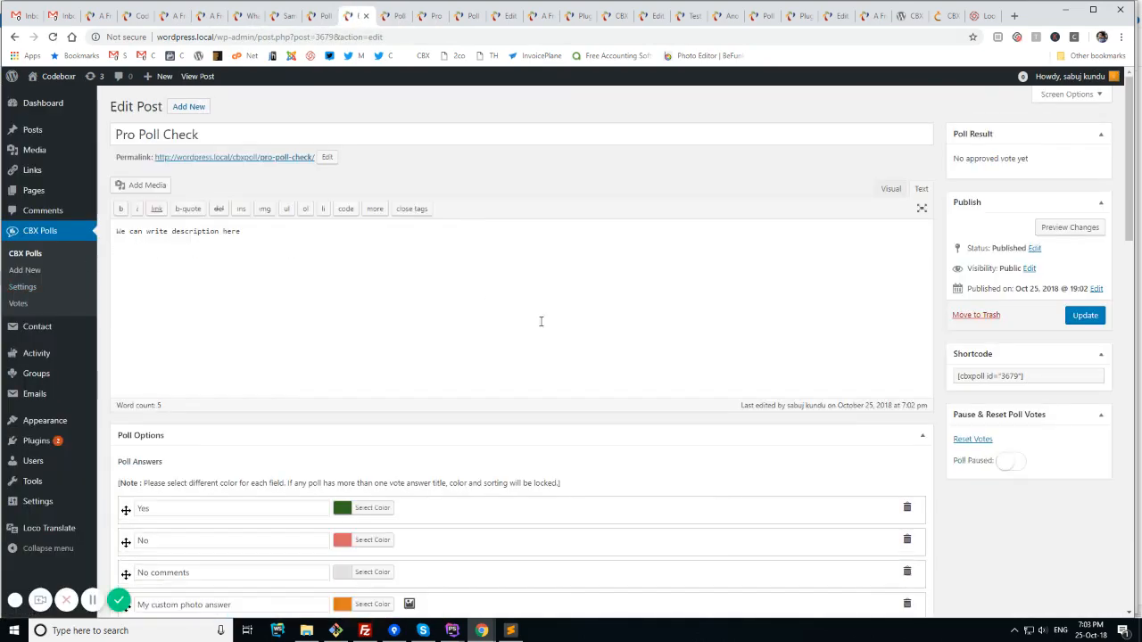
scroll(459, 421, "down", 3)
Step: Add video Answer 5 and copy a trimmed YouTube URL from a new tab
left_click(304, 403)
left_click(409, 399)
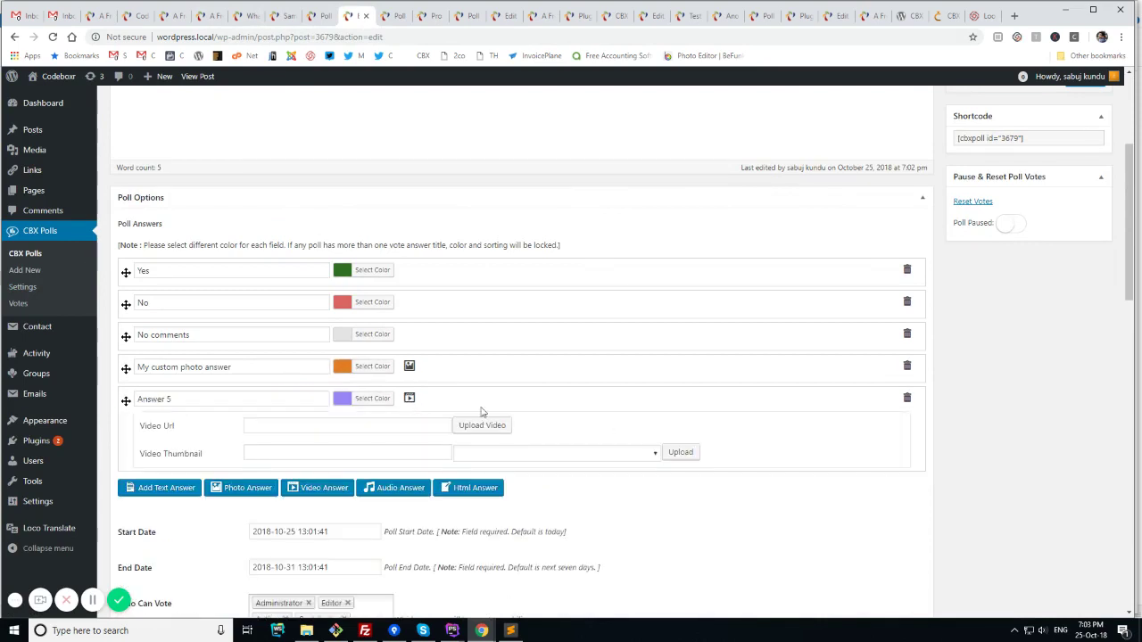
left_click(410, 429)
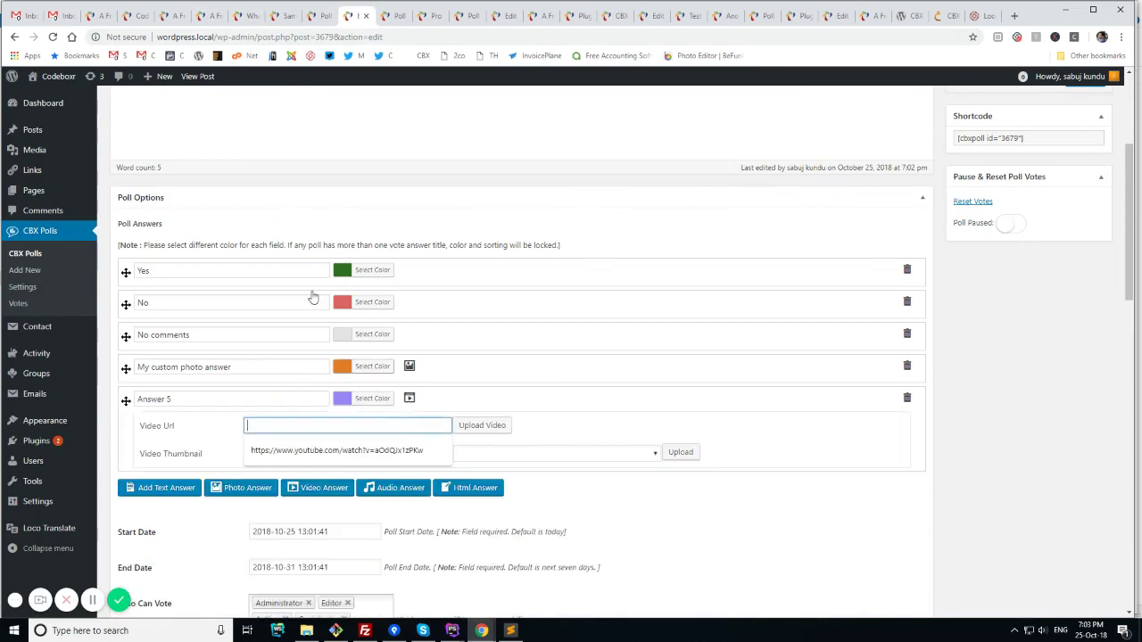
left_click(1014, 17)
type("you")
key("Return")
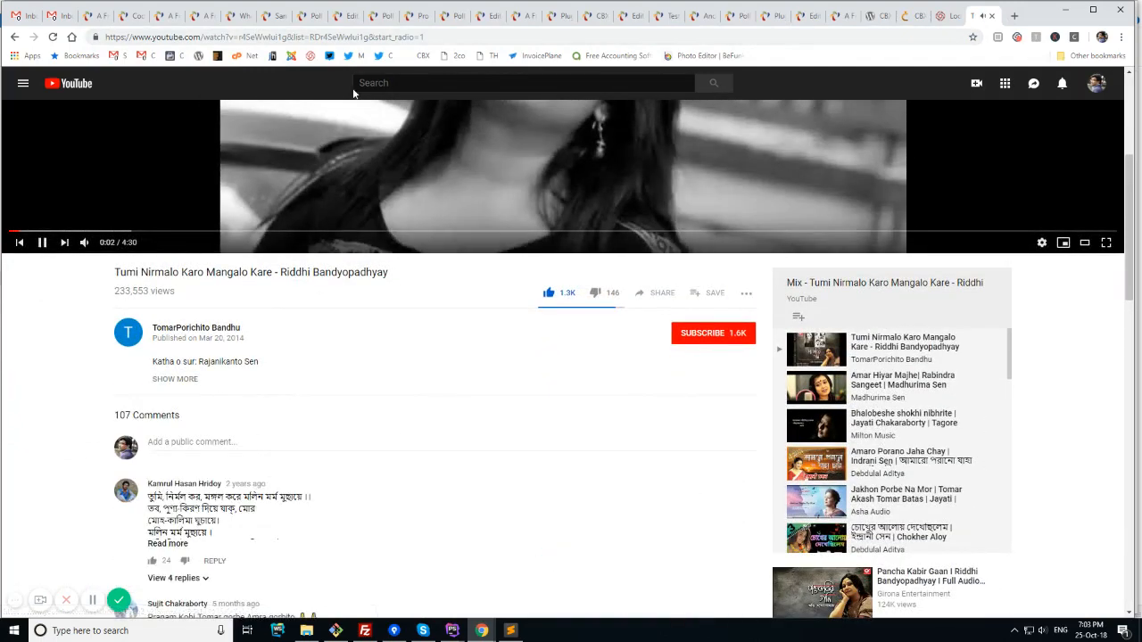
left_click_drag(295, 37, 522, 104)
key("Delete")
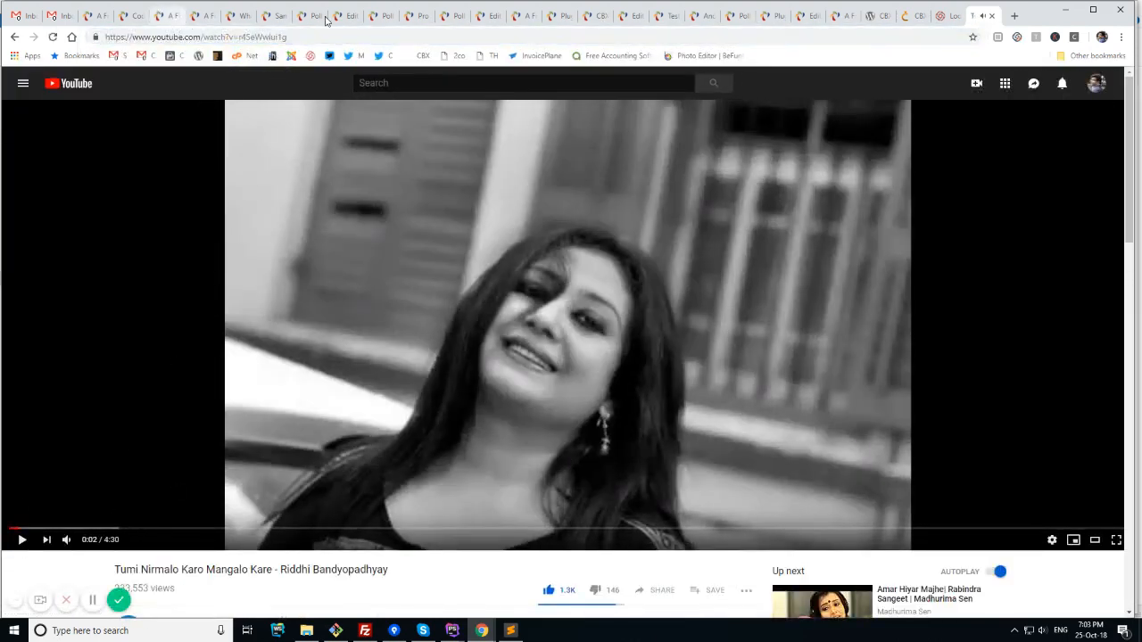
Step: Paste the YouTube URL into Answer 5, accept its YouTube thumbnail, and update the poll
left_click(339, 15)
scroll(299, 276, "up", 3)
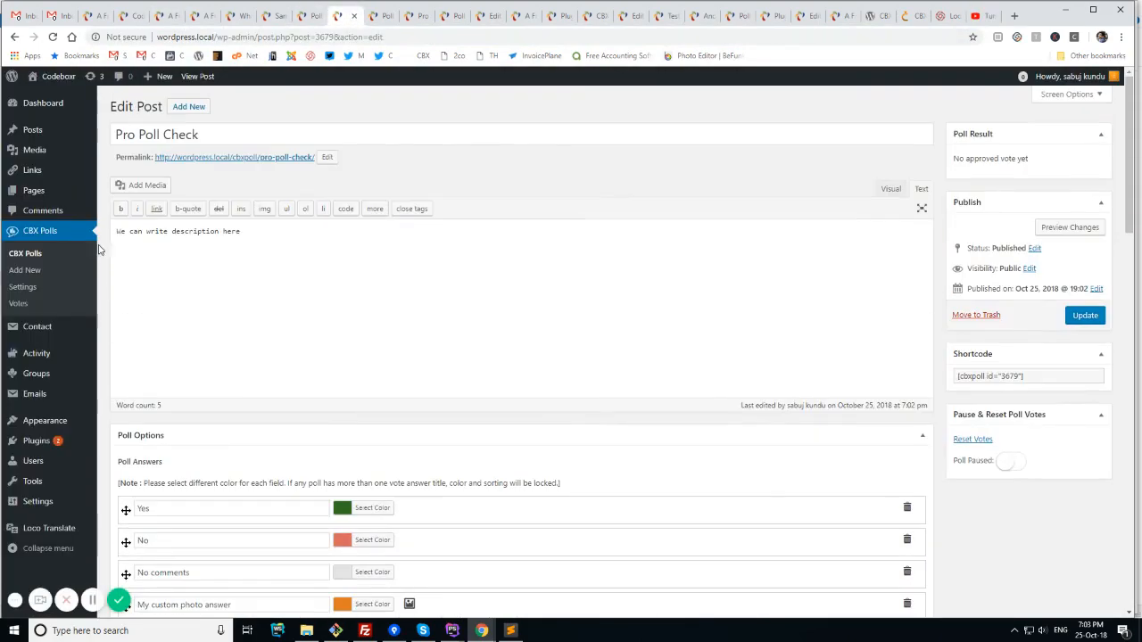
scroll(444, 422, "down", 3)
type("https://www.youtube.com/watch?v=r4SeWwlui1g")
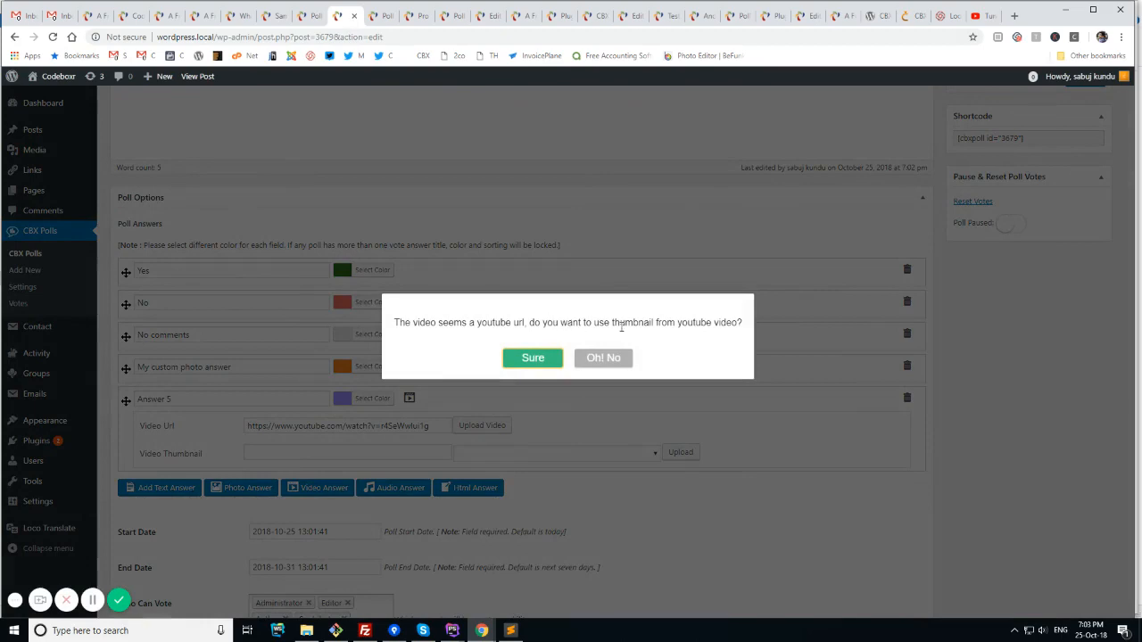
left_click(539, 362)
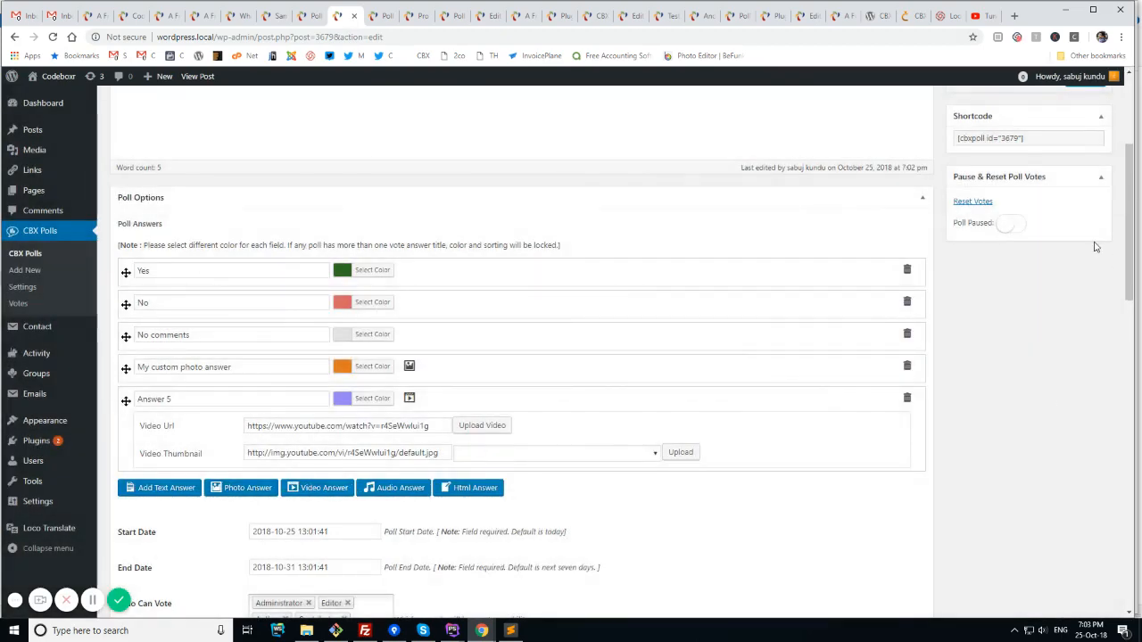
scroll(1095, 248, "up", 3)
left_click(1085, 315)
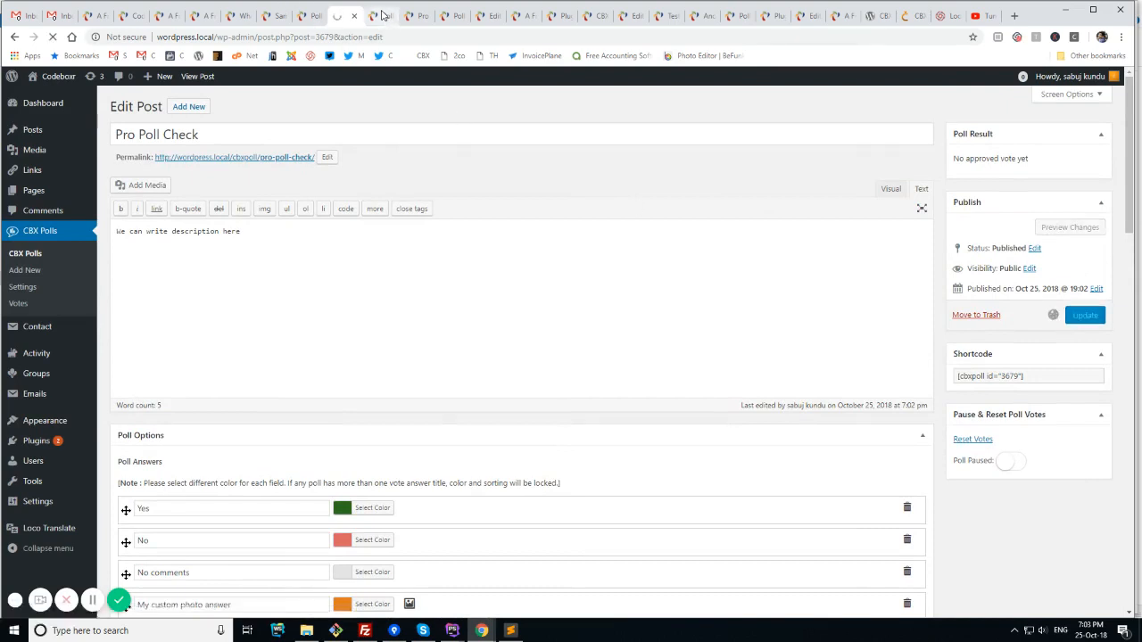
Step: Reload Pro Poll Check, play the Answer 5 YouTube video, and return to the editor
left_click(382, 16)
left_click(391, 18)
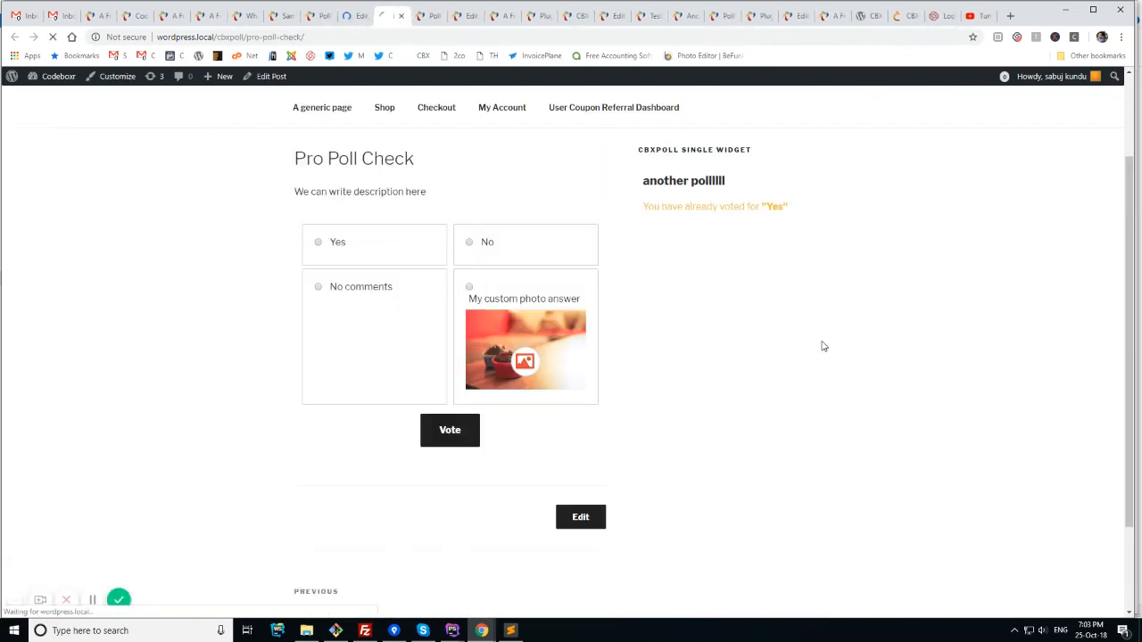
key("F5")
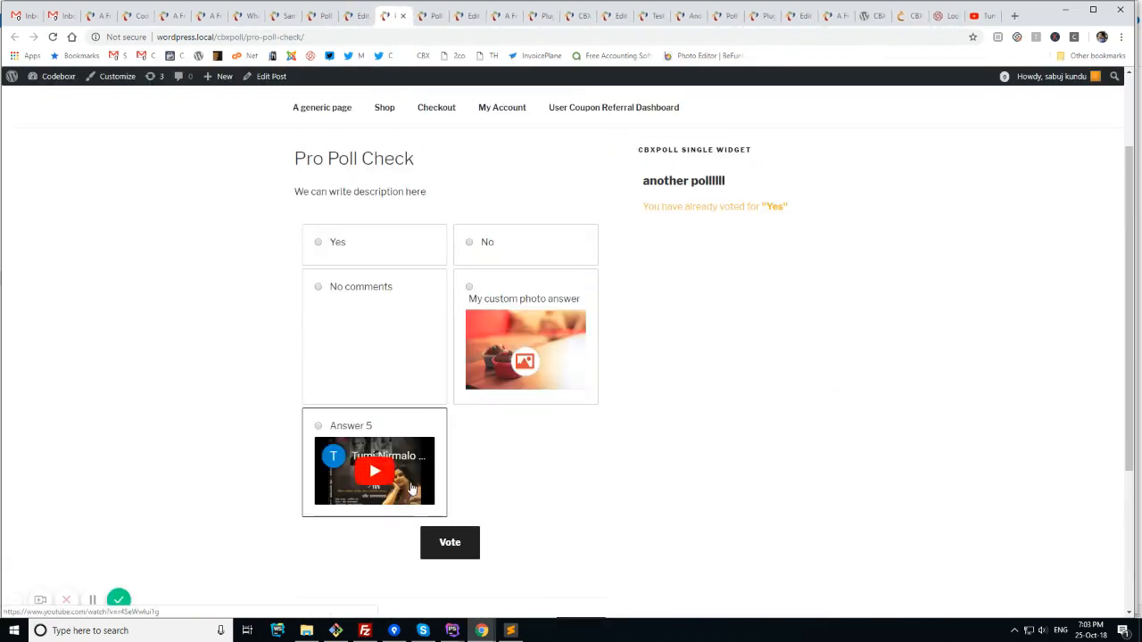
left_click(383, 479)
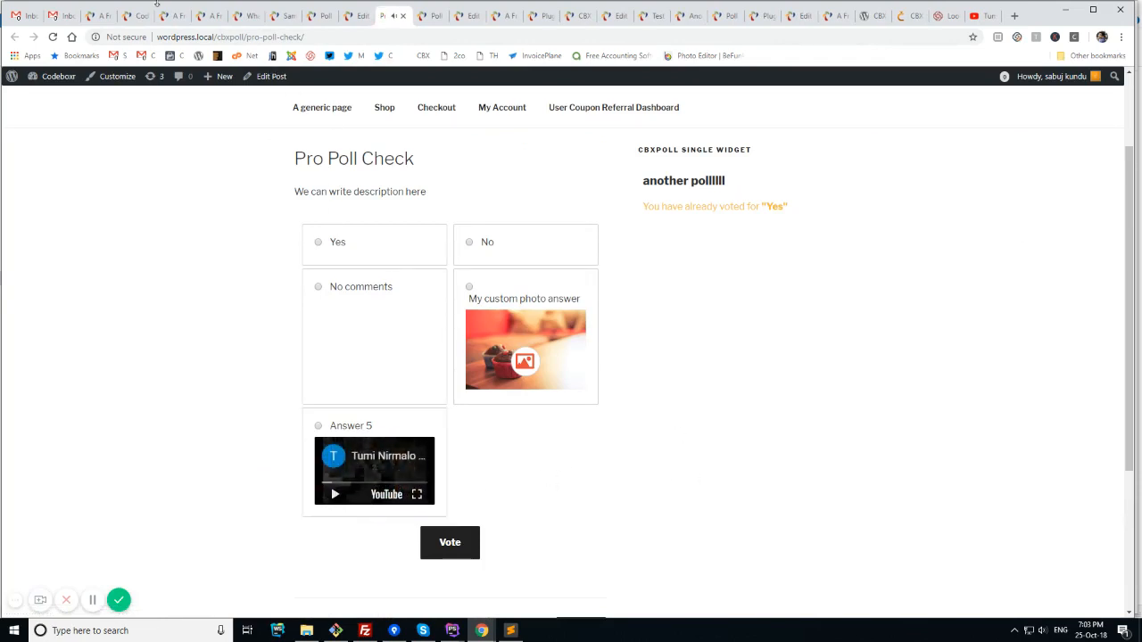
left_click(354, 15)
scroll(339, 446, "down", 3)
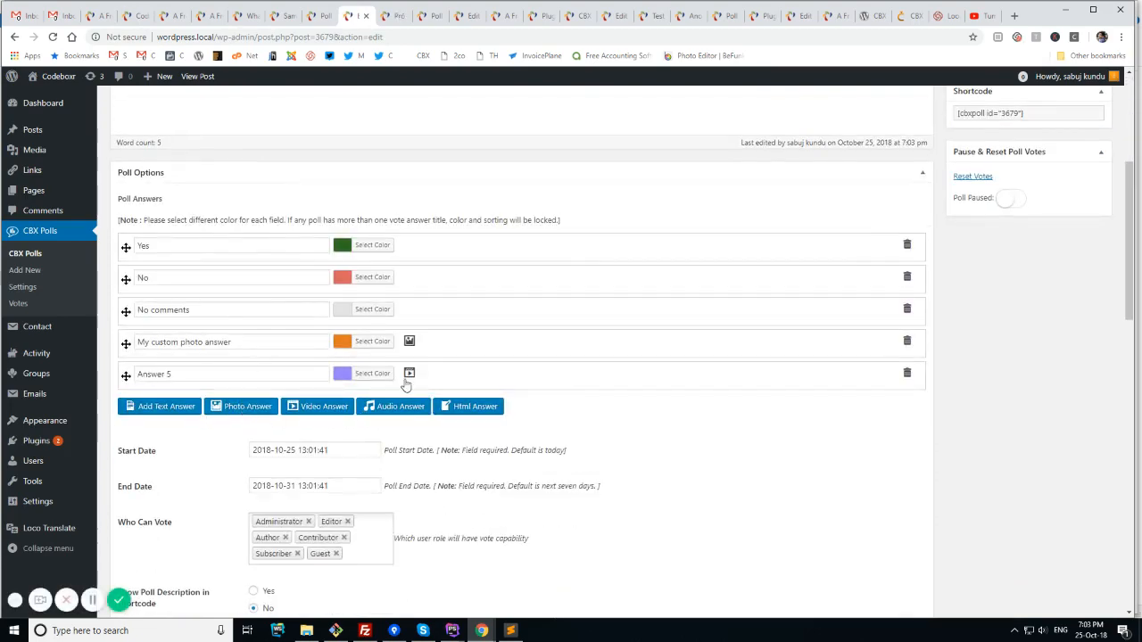
Step: Give Answer 5 the small.mp4 video from the media library
left_click(408, 375)
left_click(493, 401)
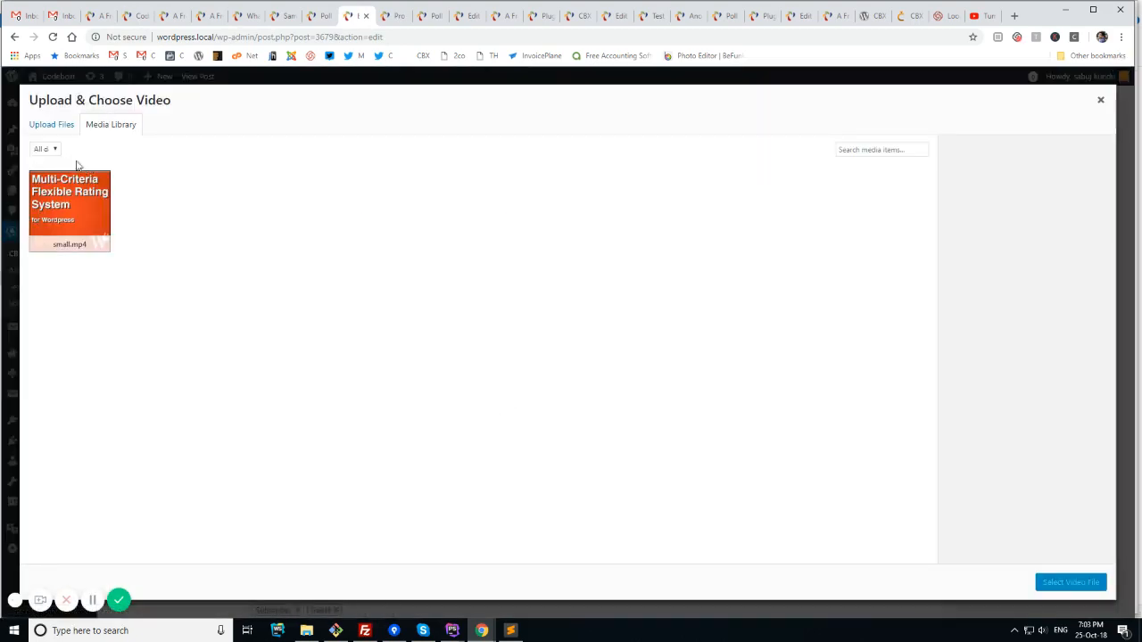
left_click(56, 231)
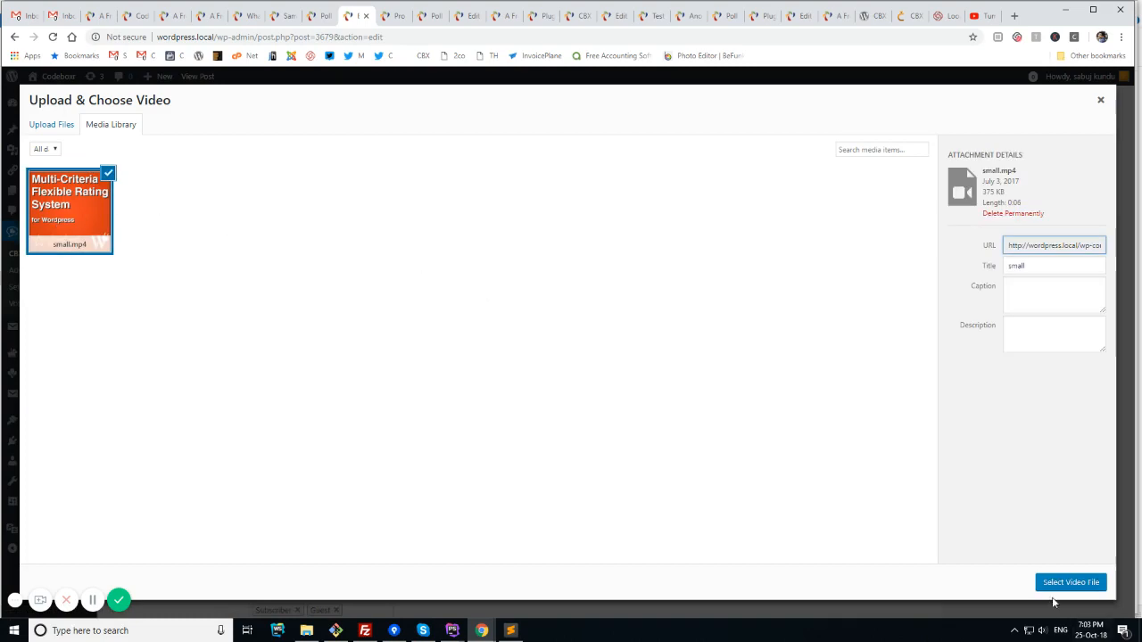
left_click(1081, 582)
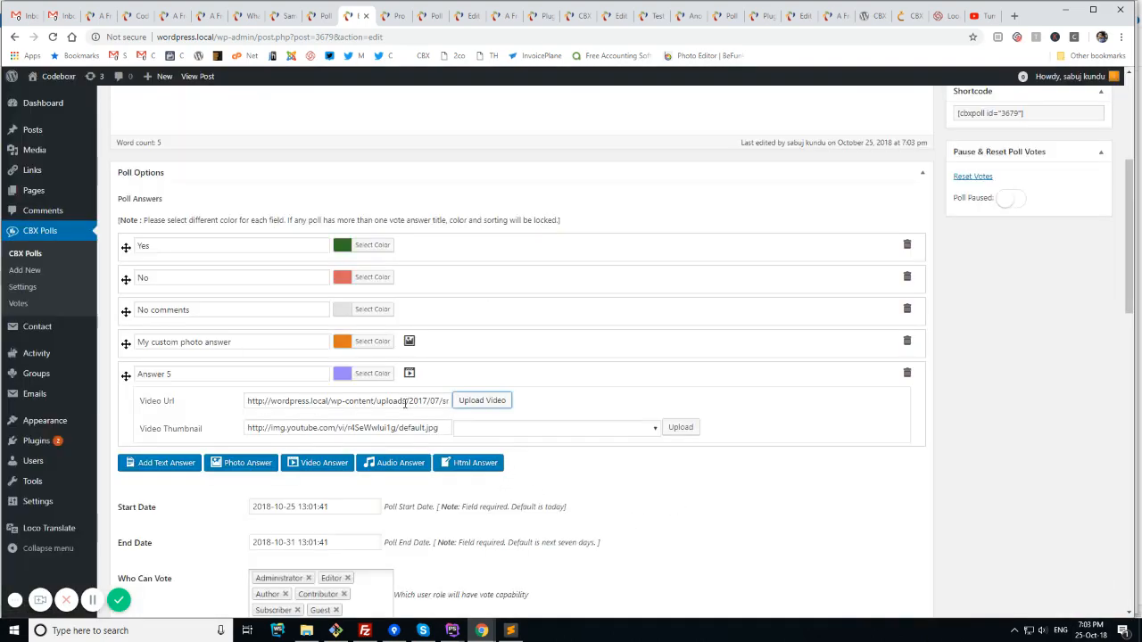
Step: Add audio Answer 6 with the SoundCloud URL and an HTML Answer 7
left_click(393, 464)
left_click(410, 463)
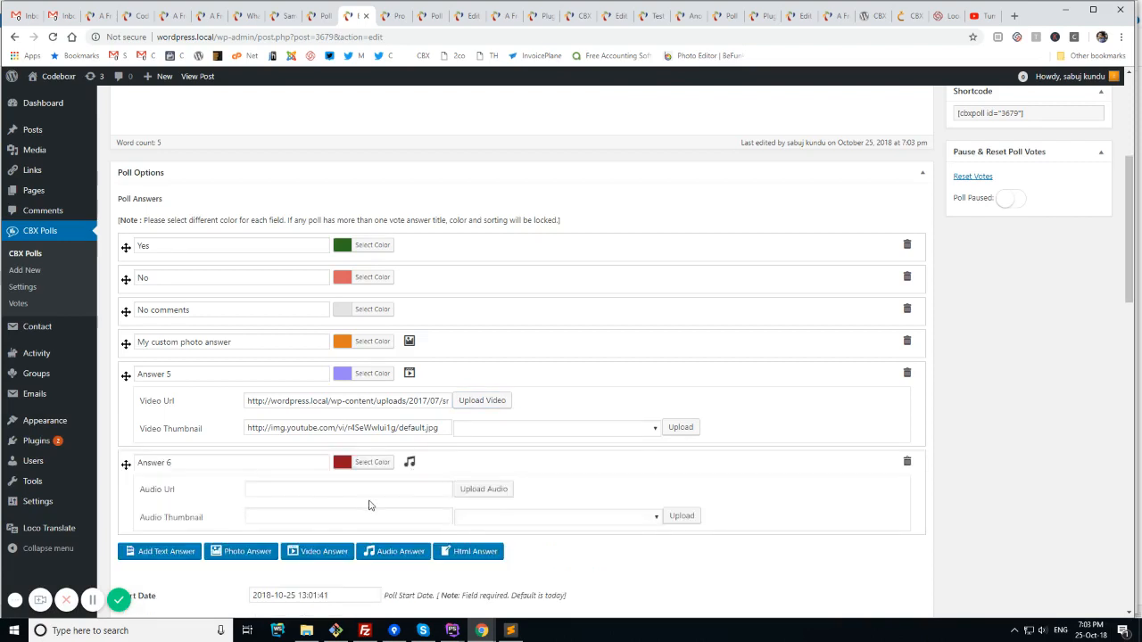
left_click(260, 491)
left_click(389, 514)
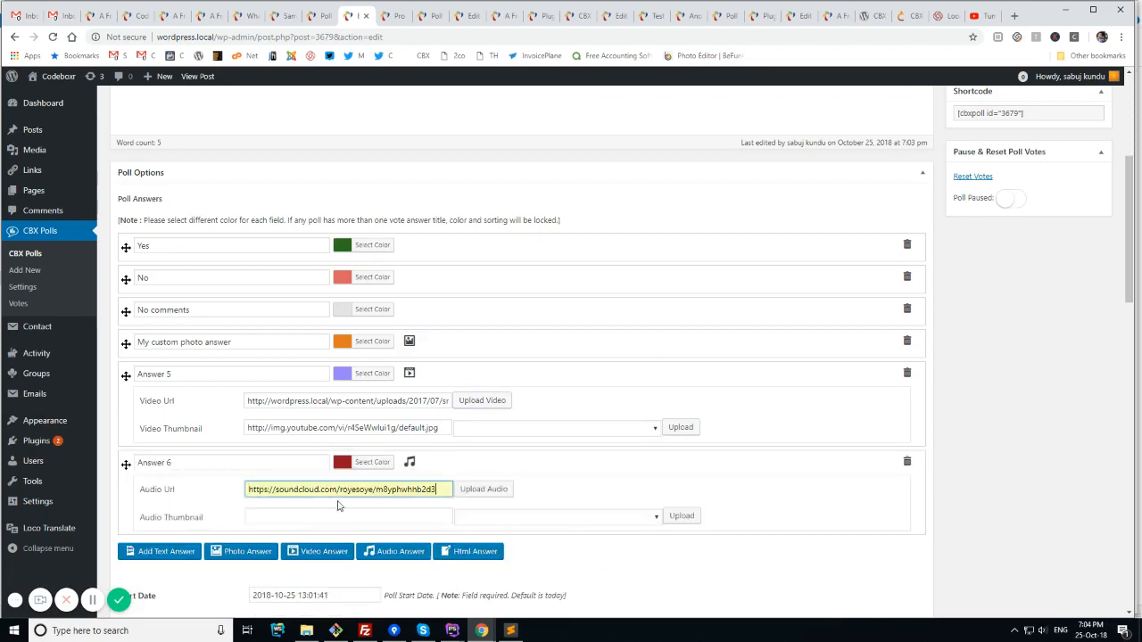
left_click(450, 553)
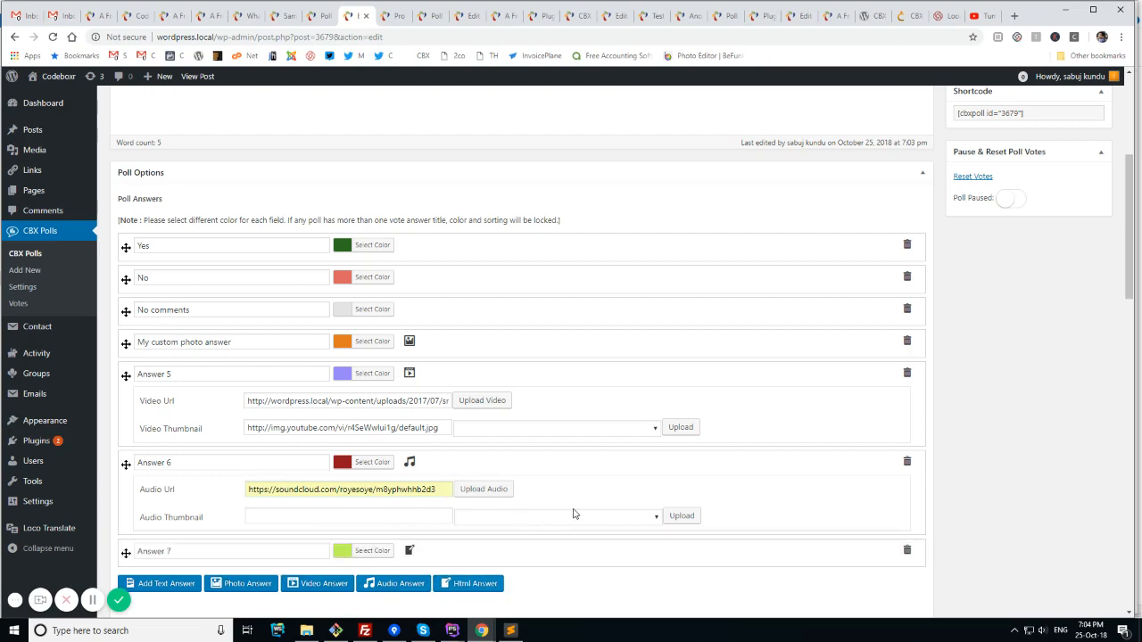
scroll(452, 423, "down", 2)
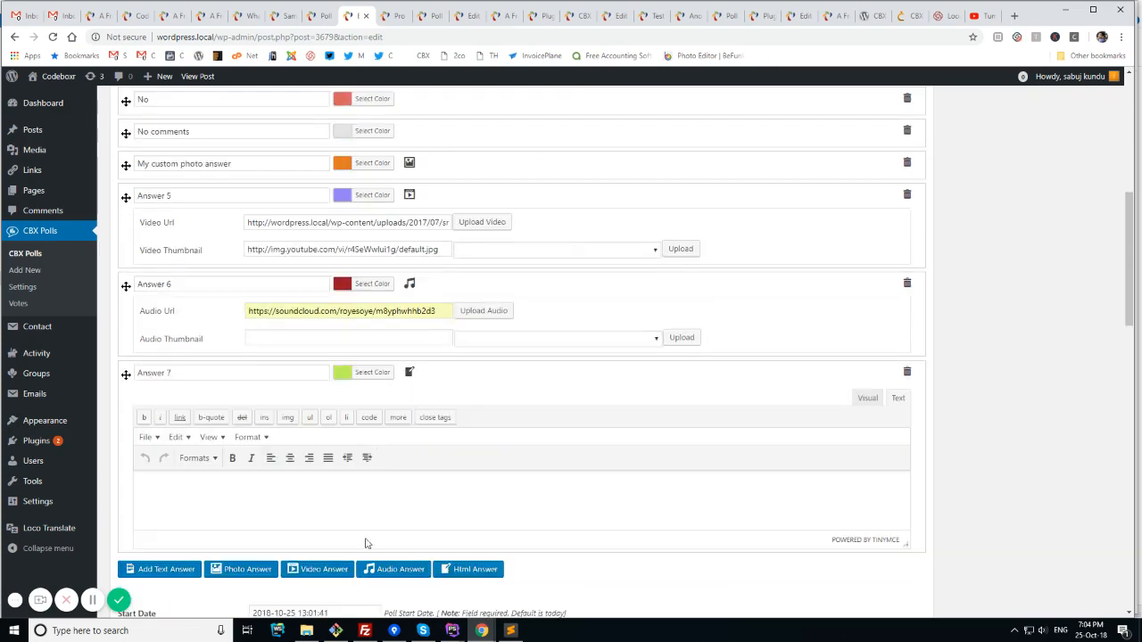
scroll(463, 476, "down", 3)
scroll(462, 476, "down", 2)
scroll(462, 475, "down", 4)
scroll(462, 475, "down", 1)
scroll(463, 476, "down", 2)
scroll(463, 476, "up", 4)
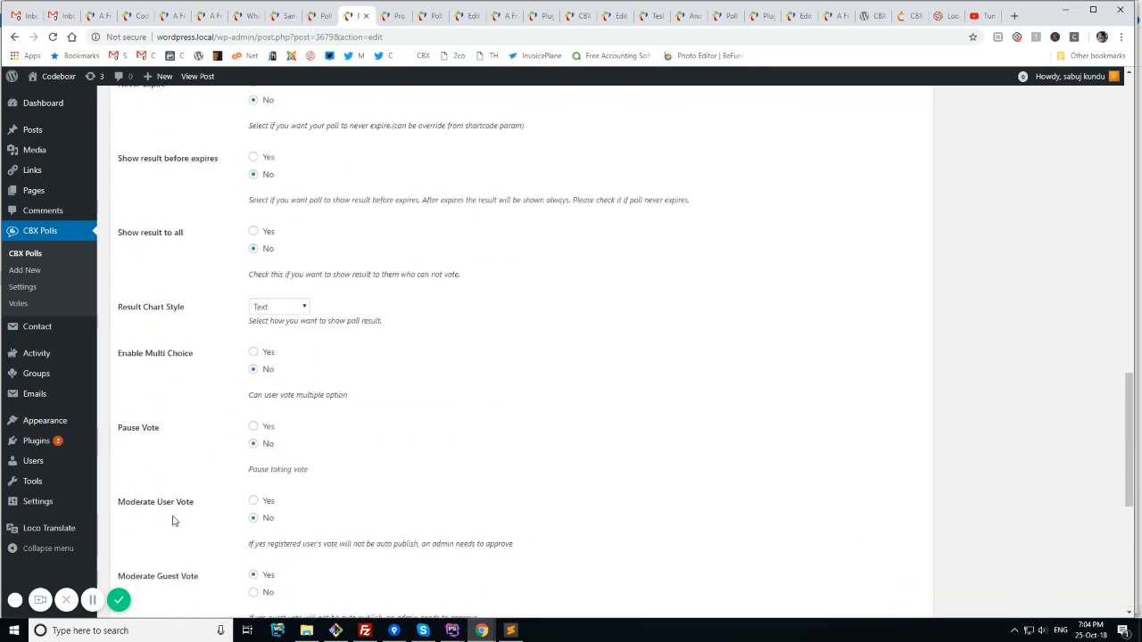
scroll(176, 504, "down", 2)
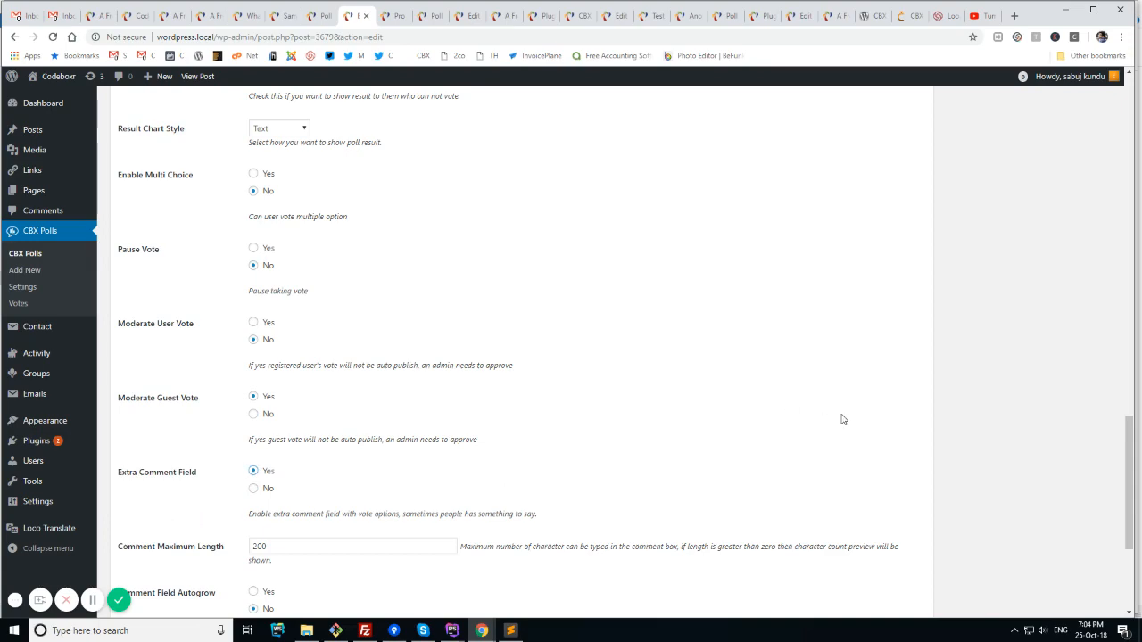
scroll(842, 419, "up", 5)
scroll(937, 374, "up", 5)
scroll(1026, 321, "up", 5)
scroll(1055, 295, "up", 3)
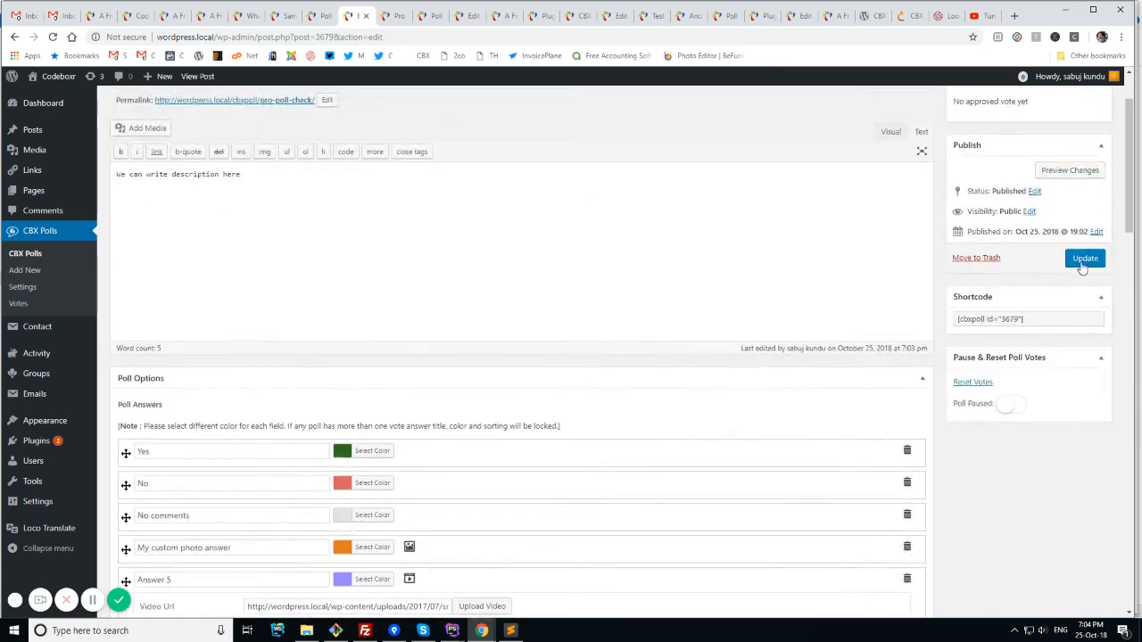
Step: Update Pro Poll Check and switch to its public page
left_click(1082, 261)
left_click(384, 15)
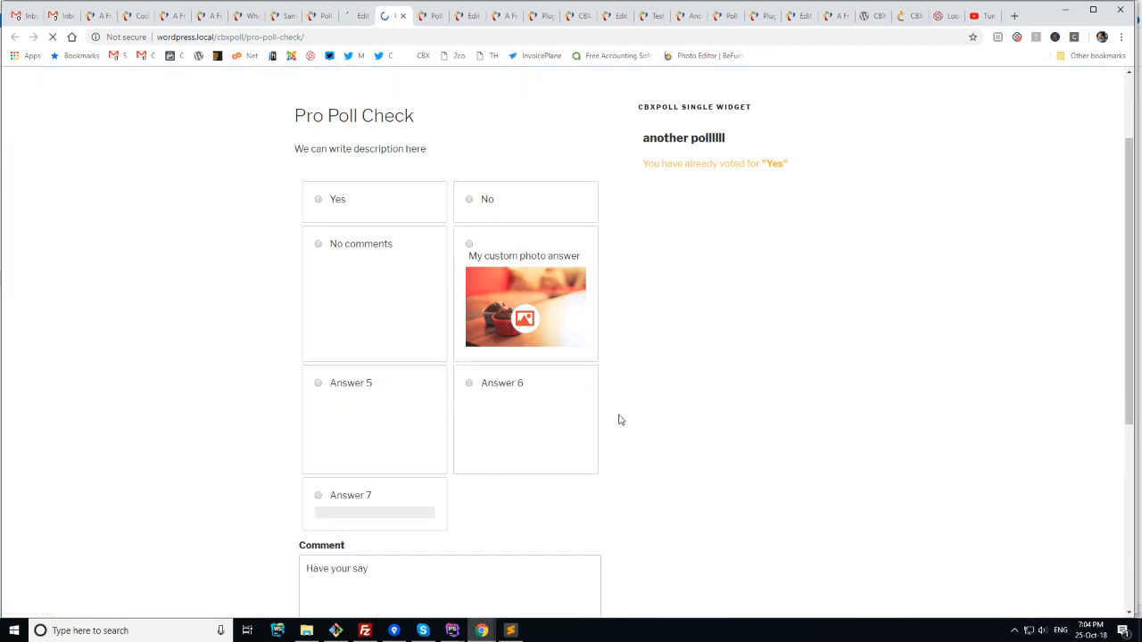
scroll(348, 420, "down", 3)
Step: Try the new comment box on the reloaded Pro Poll Check page
left_click(357, 401)
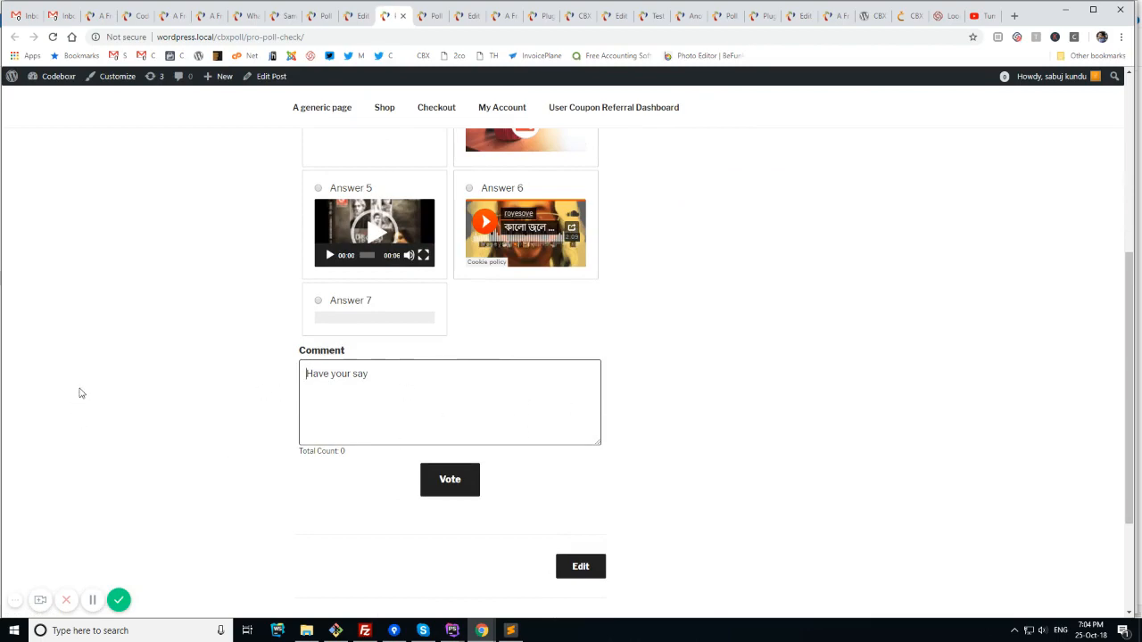
Step: Save the Pro Poll Check poll with Update and go to its public page
left_click(354, 18)
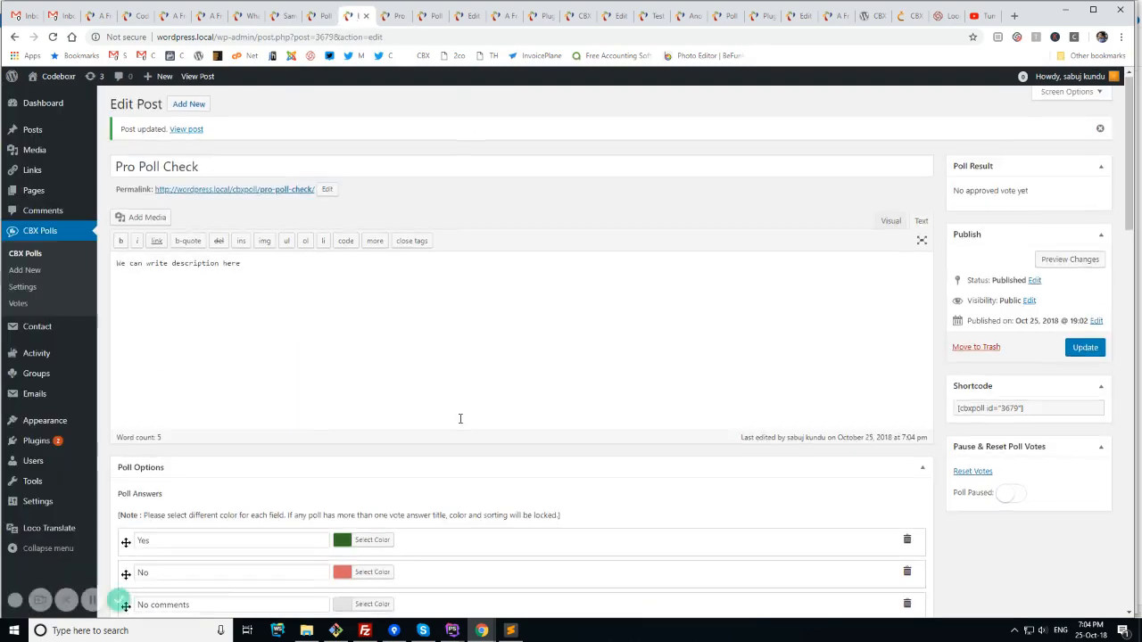
scroll(473, 419, "down", 2)
scroll(464, 416, "down", 10)
scroll(464, 420, "down", 5)
scroll(464, 420, "down", 2)
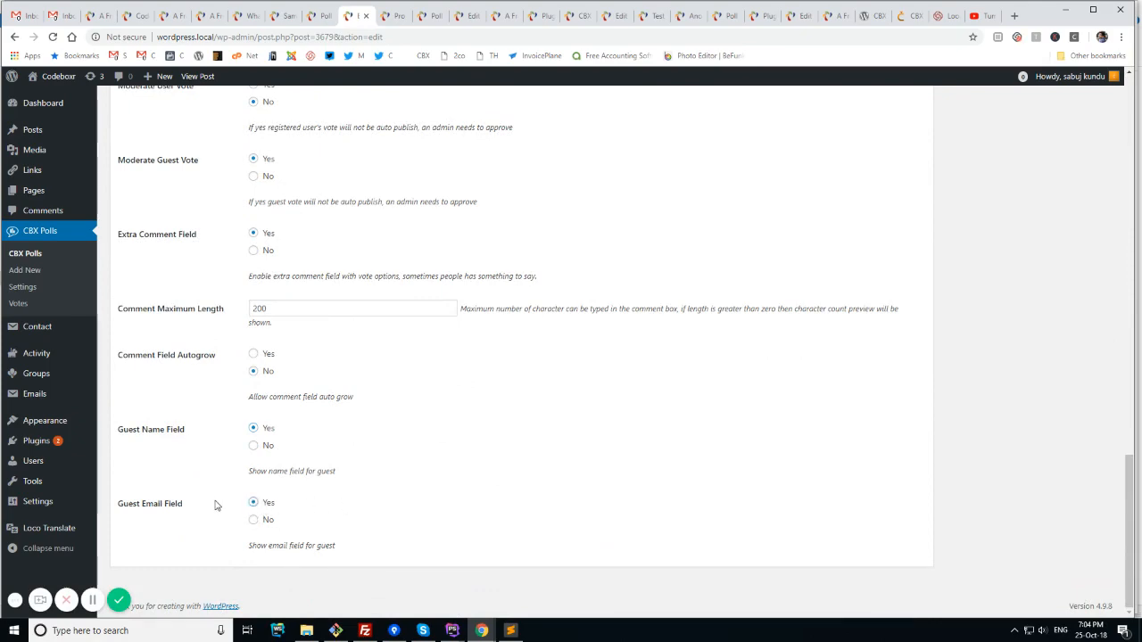
scroll(838, 357, "up", 5)
scroll(982, 304, "up", 15)
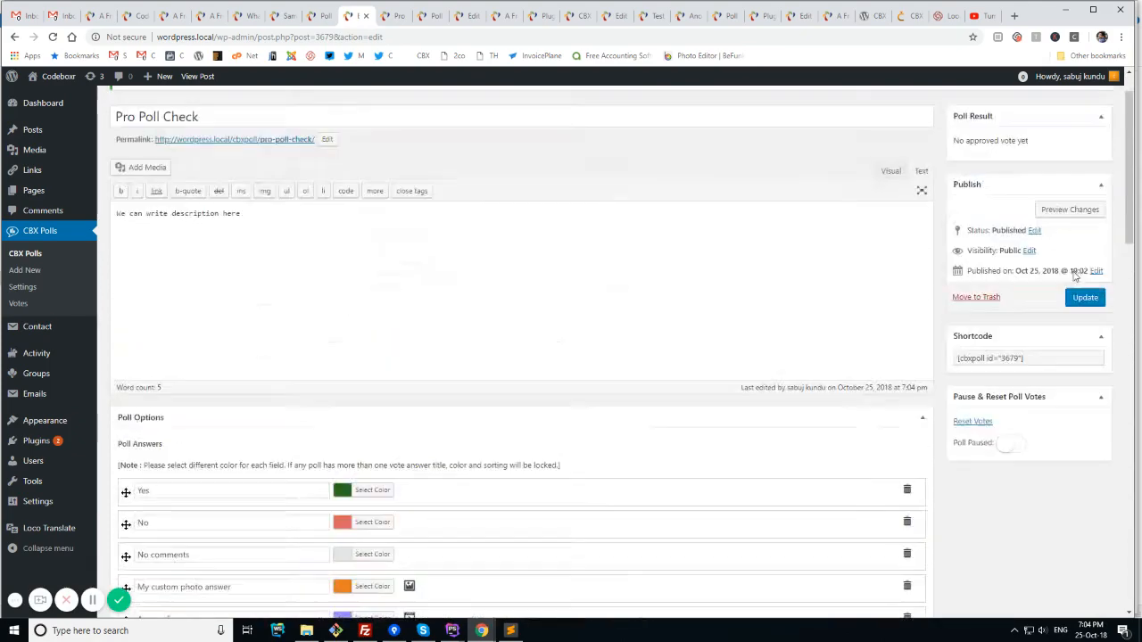
left_click(1084, 299)
left_click(396, 16)
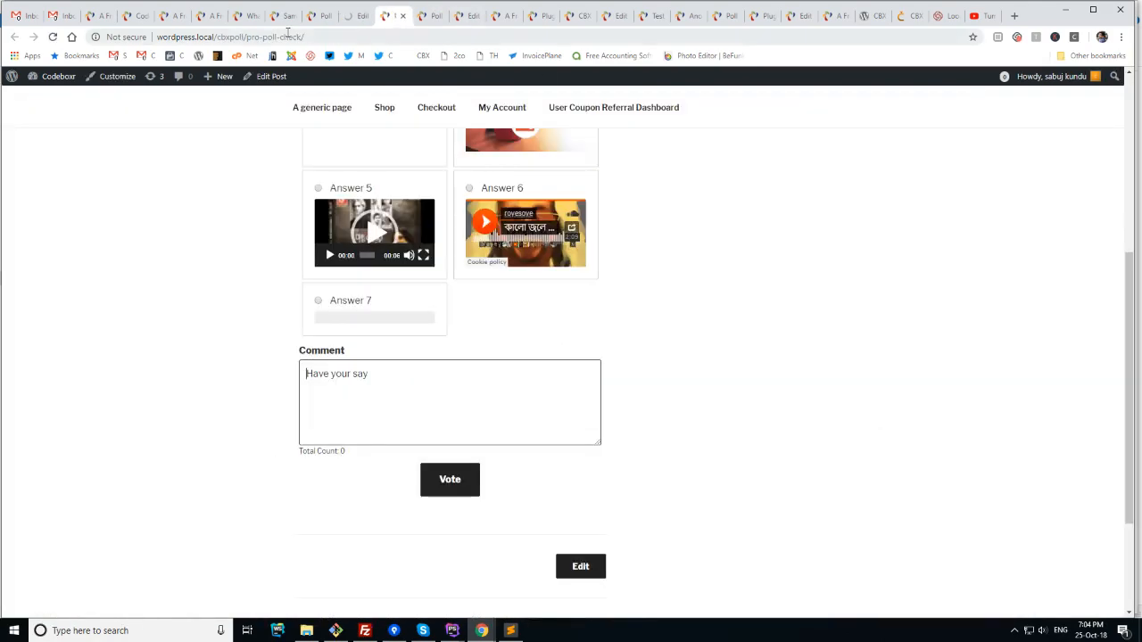
Step: Preview the poll as a guest in an incognito window, where it asks for name and email
left_click(1121, 36)
left_click(1026, 85)
type("wordpress.local/cbxpoll/pro-poll-check/")
key("Return")
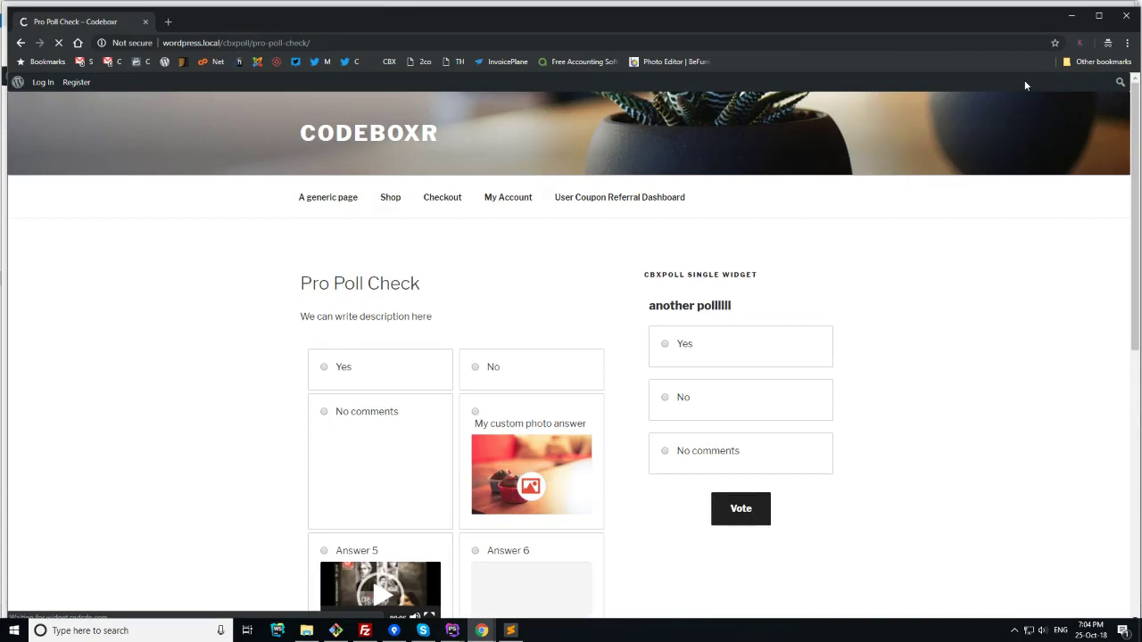
scroll(982, 280, "down", 1)
scroll(288, 412, "down", 5)
left_click(311, 313)
key("Escape")
Step: Return to the main window and bring up the CBX Polls Settings page
mouse_move(481, 631)
left_click(372, 573)
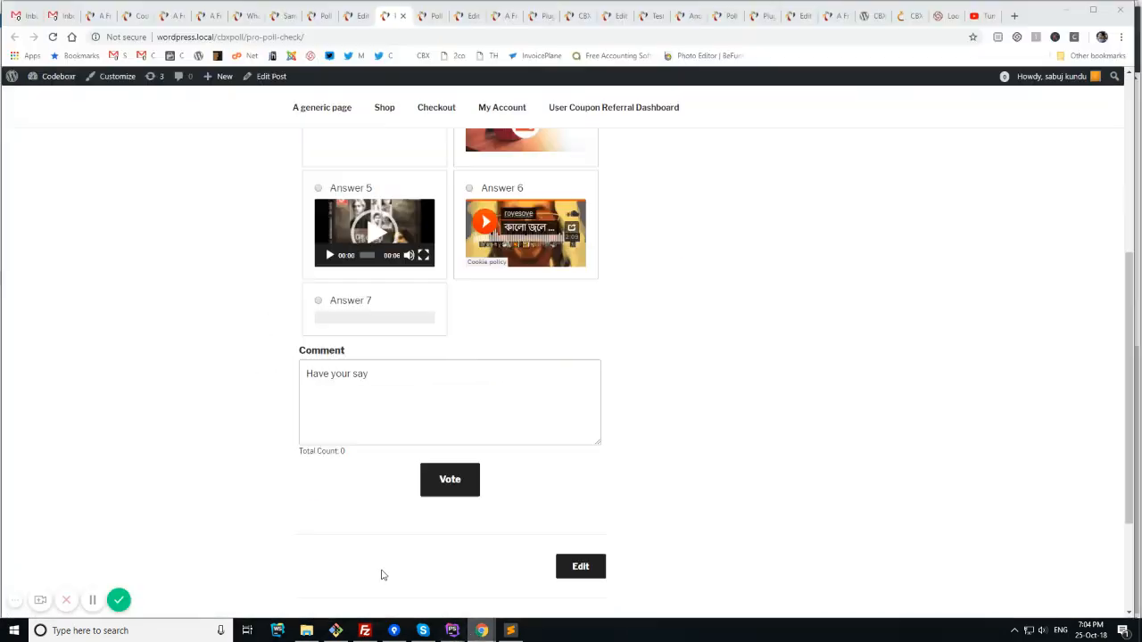
left_click(355, 15)
left_click(23, 287)
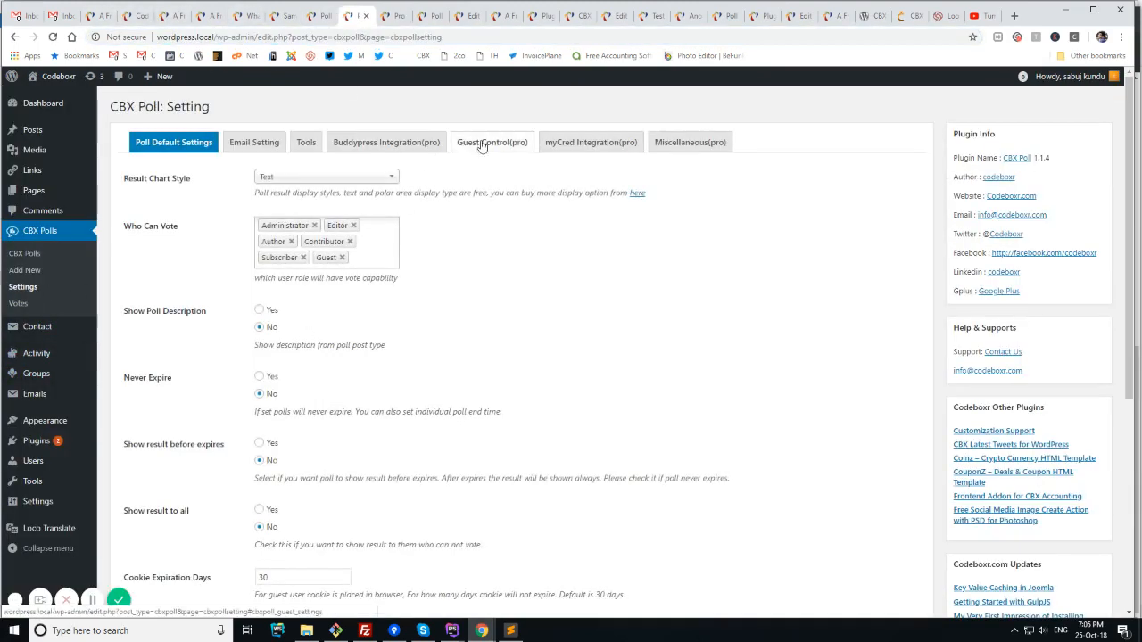
Step: Review the Guest Control(pro) and Buddypress Integration(pro) settings tabs
left_click(487, 143)
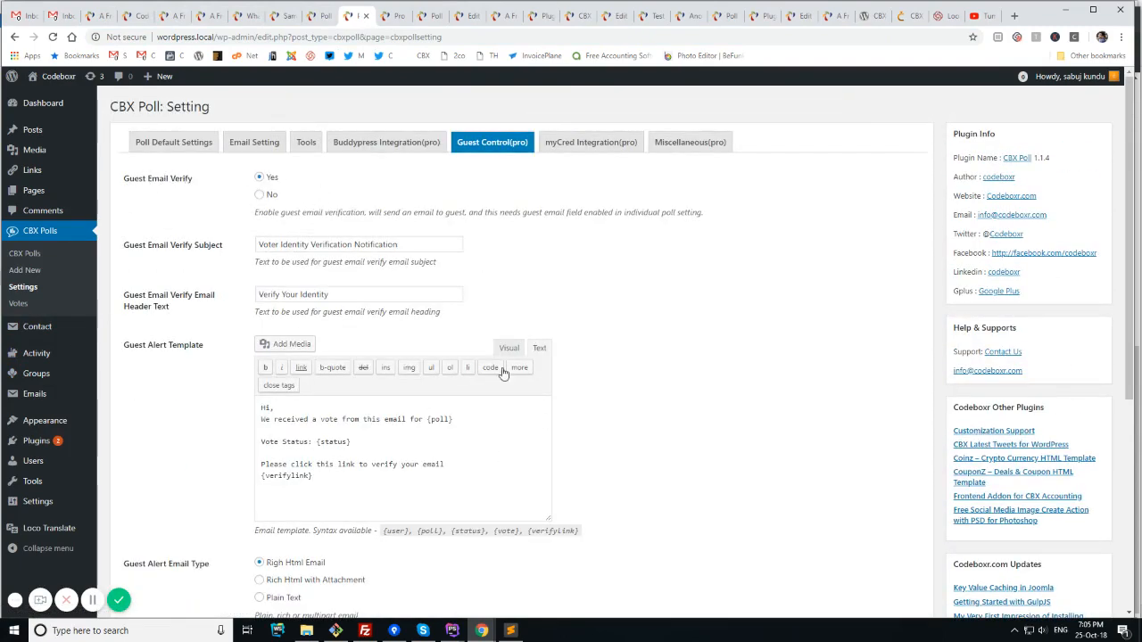
scroll(495, 400, "down", 1)
scroll(270, 341, "up", 1)
left_click(365, 148)
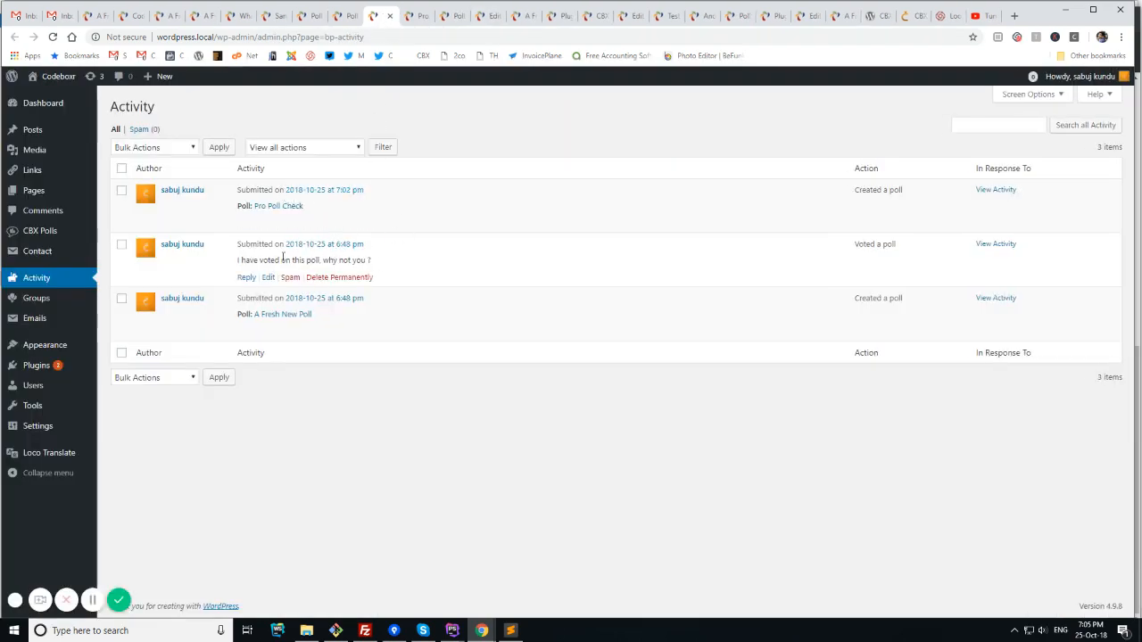
Step: View the vote and poll-creation activity entries in new tabs and the linked A Fresh New Poll
middle_click(330, 246)
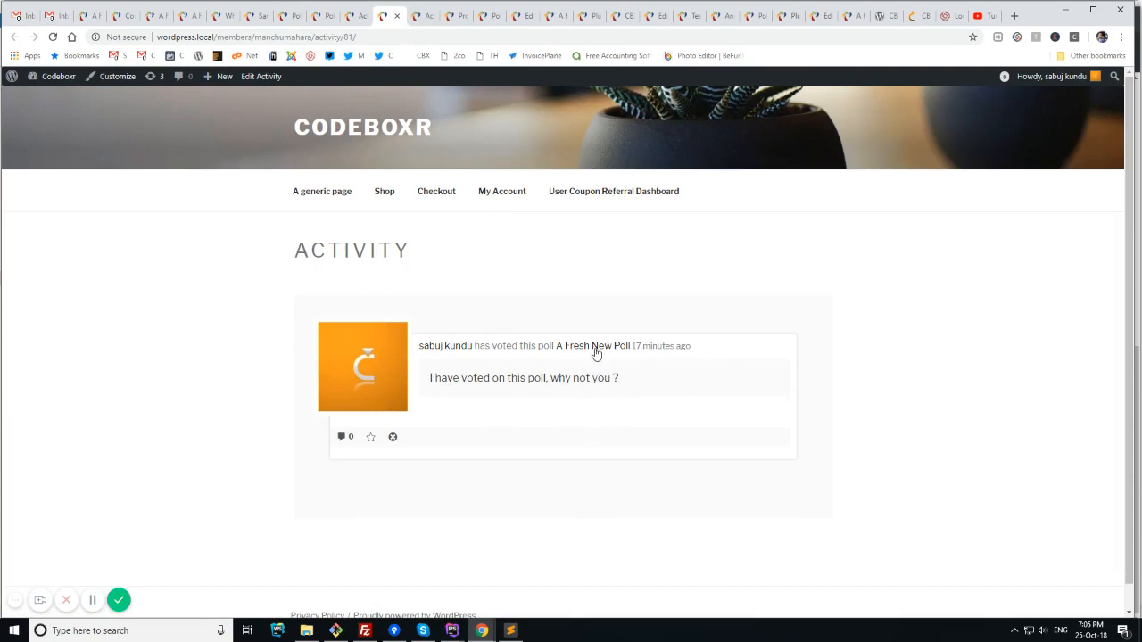
left_click(582, 348)
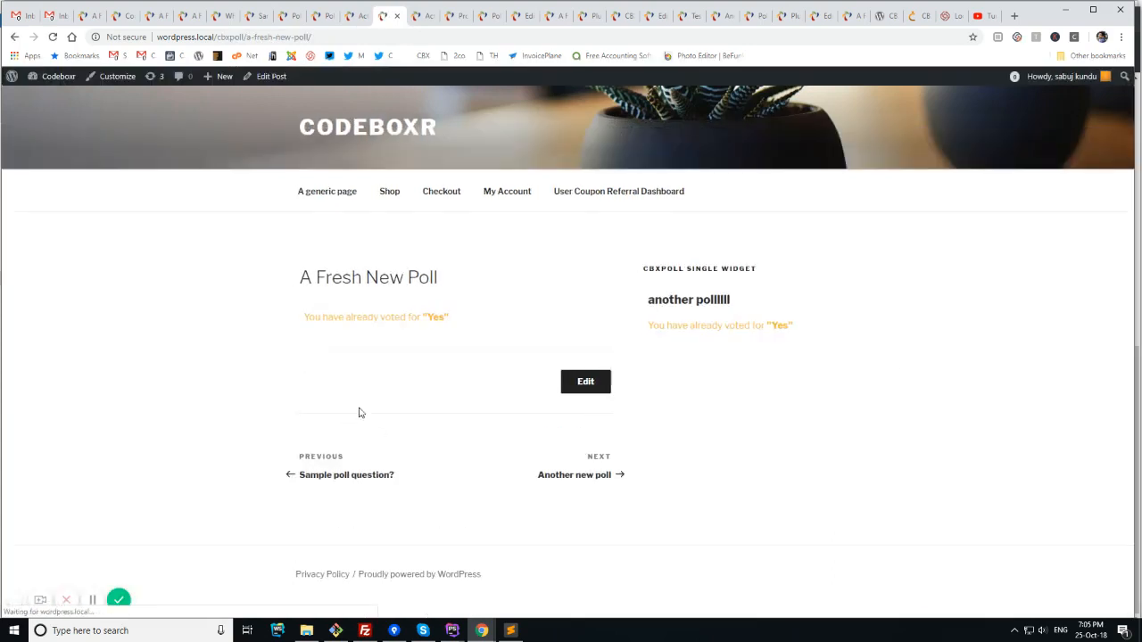
left_click(422, 17)
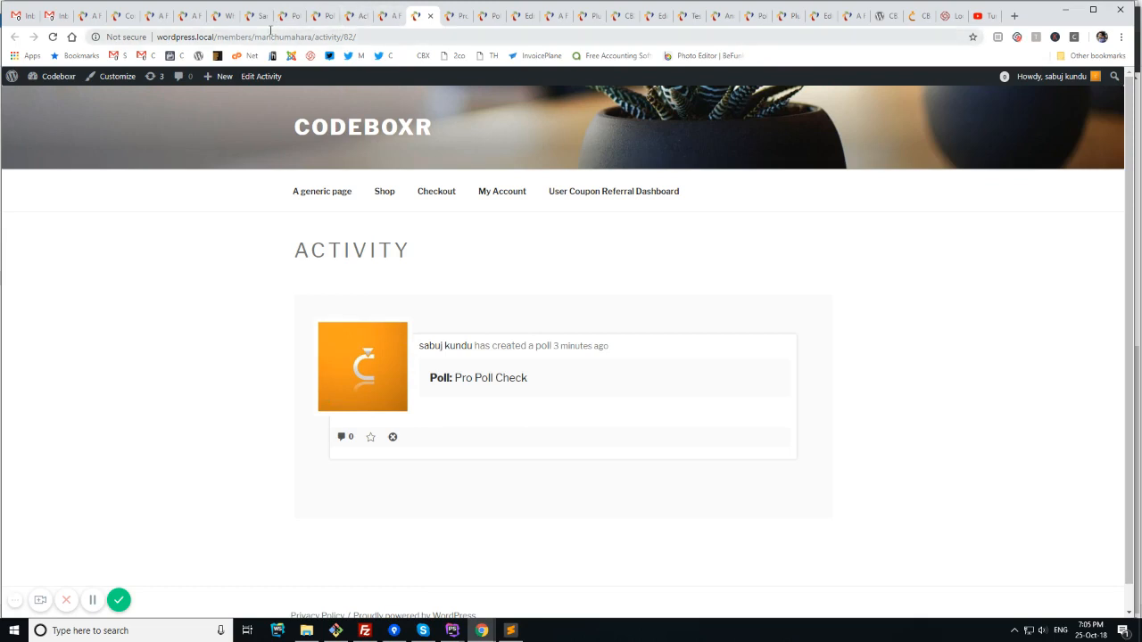
Step: Return to CBX Poll Settings and show the myCred Integration(pro) point settings
left_click(219, 16)
left_click(251, 16)
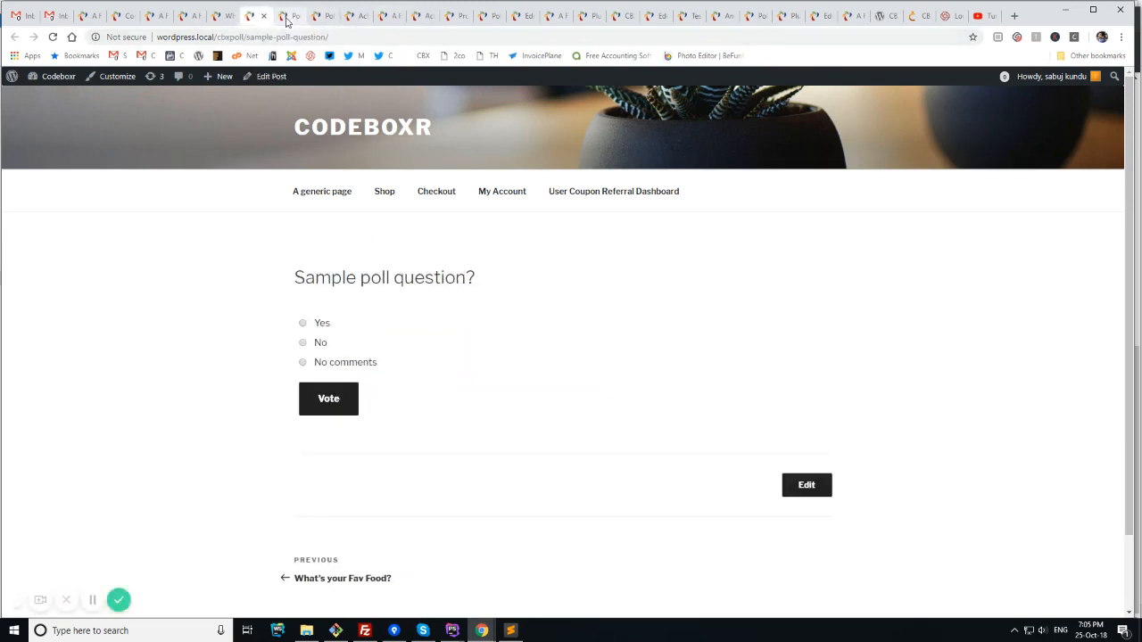
left_click(287, 16)
left_click(493, 141)
left_click(607, 143)
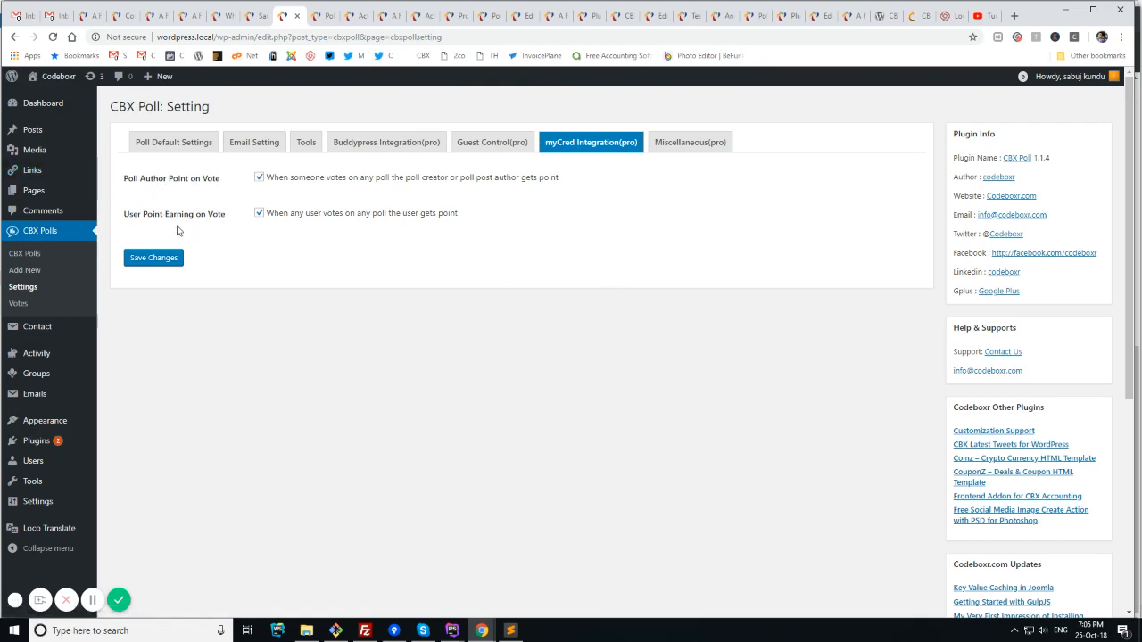
Step: Save the Miscellaneous(pro) option showing audio and video players in a modal
left_click(689, 143)
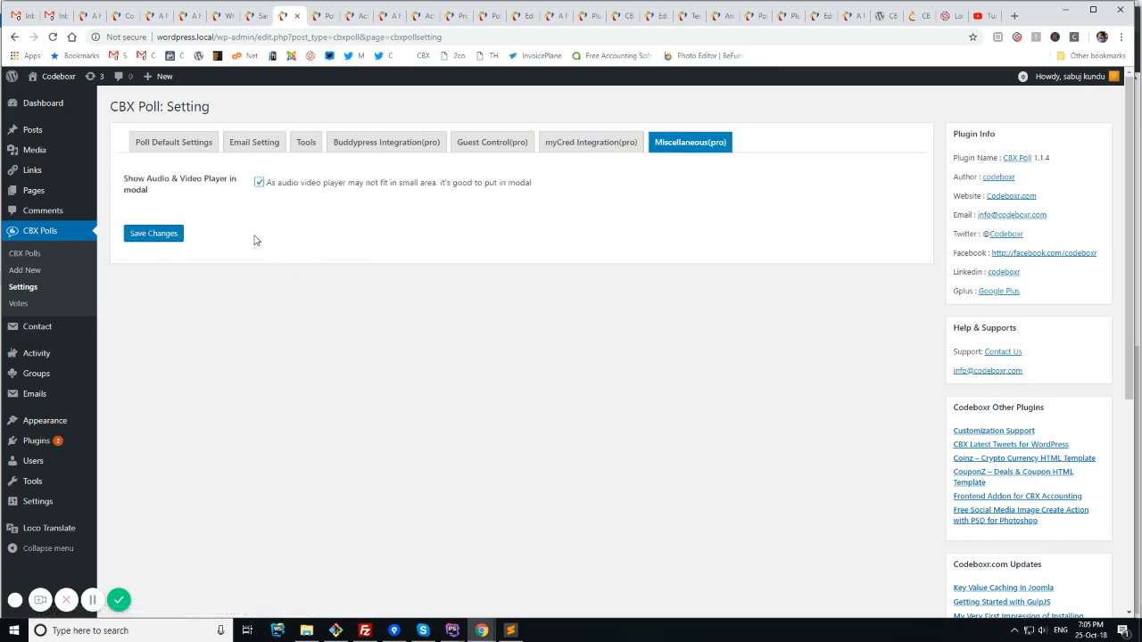
left_click(169, 236)
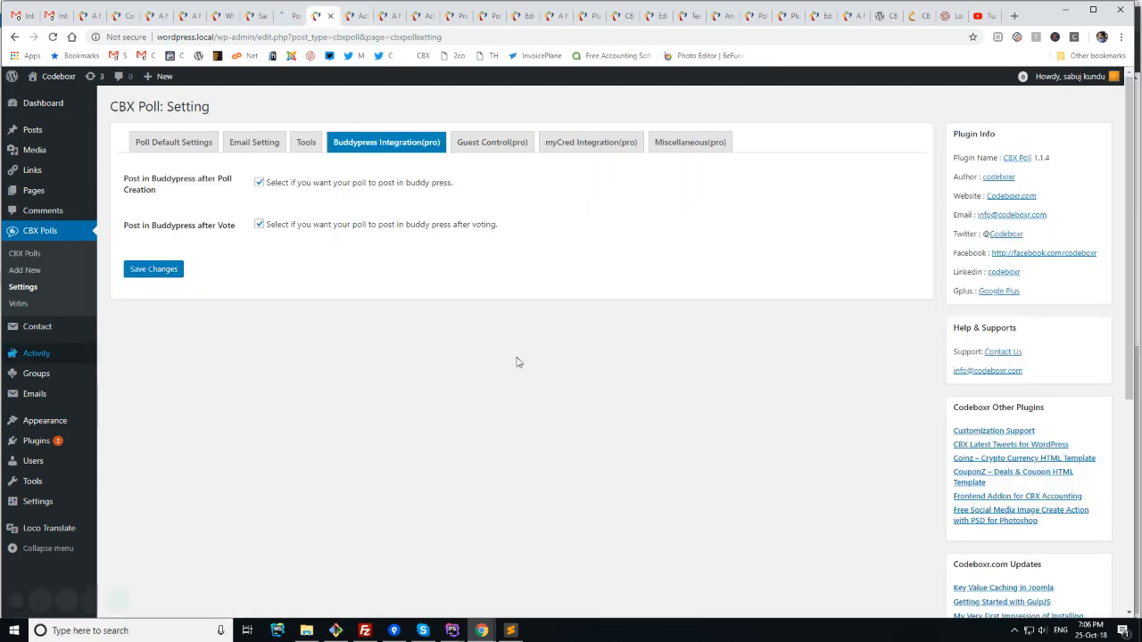
Step: Reload the Pro Poll Check public page with F5
left_click(357, 16)
left_click(446, 18)
key("F5")
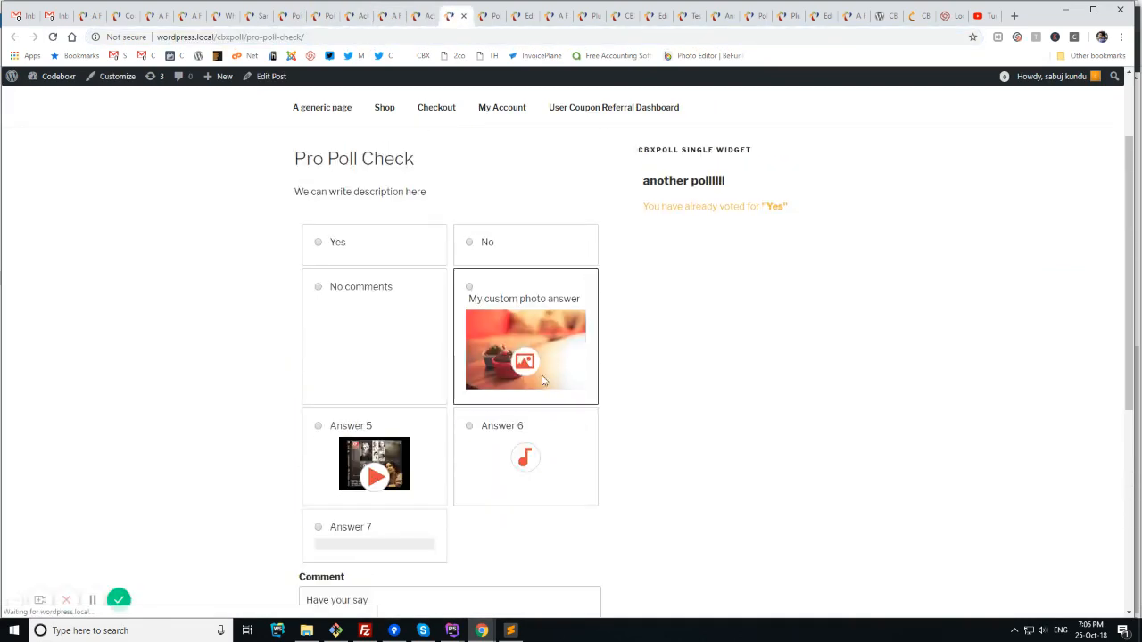
Step: Play Answer 5's video and Answer 6's SoundCloud audio in popups
left_click(364, 479)
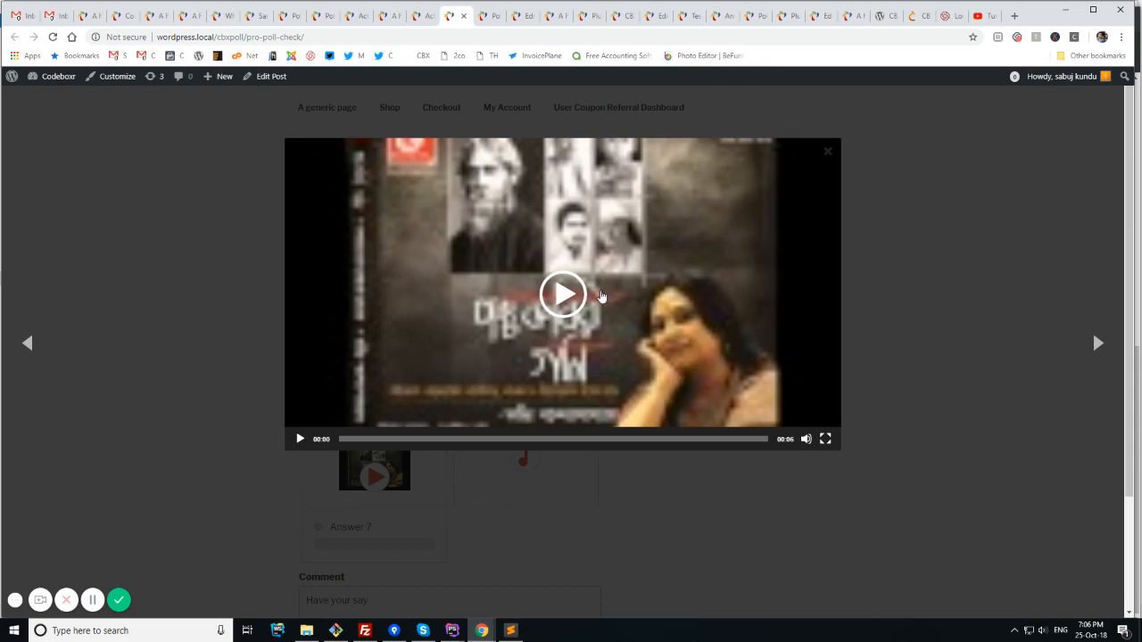
left_click(828, 152)
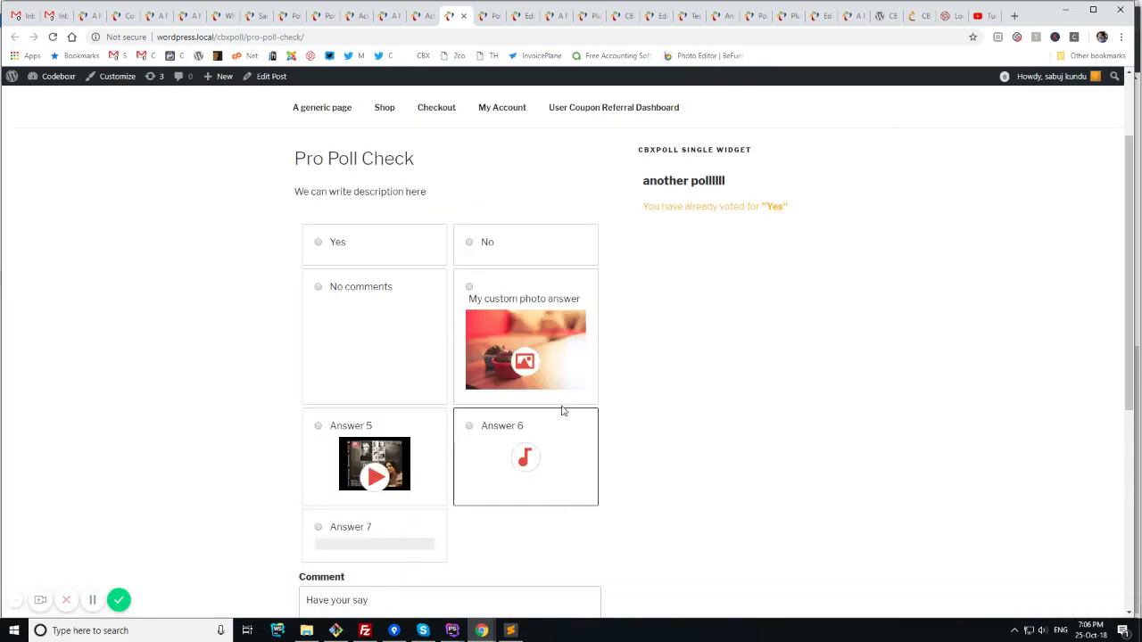
left_click(526, 459)
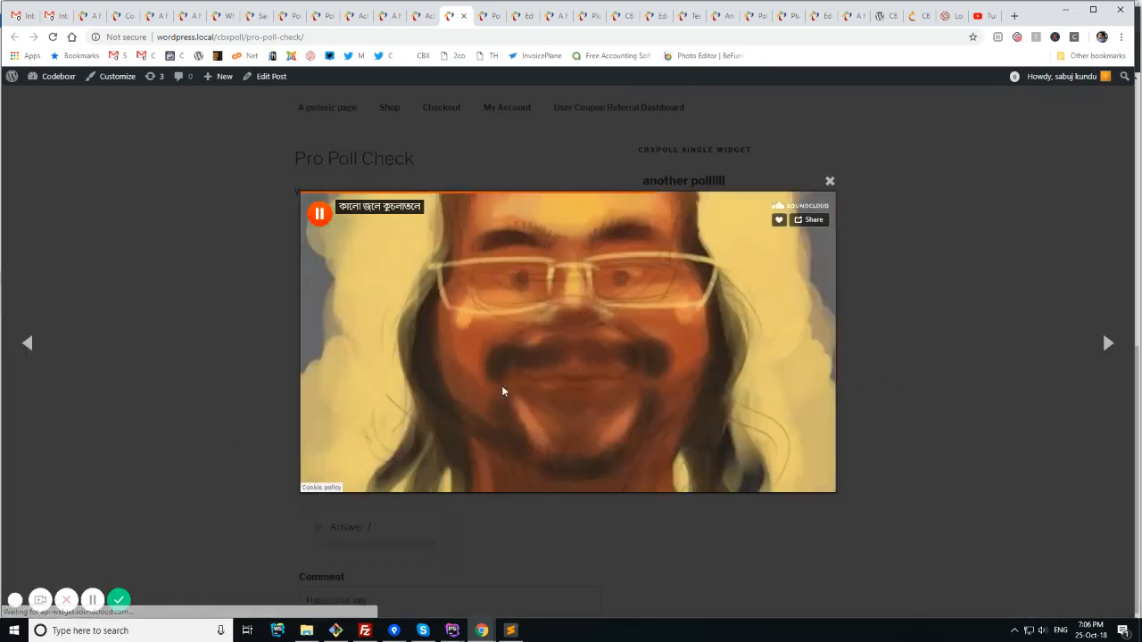
left_click(929, 323)
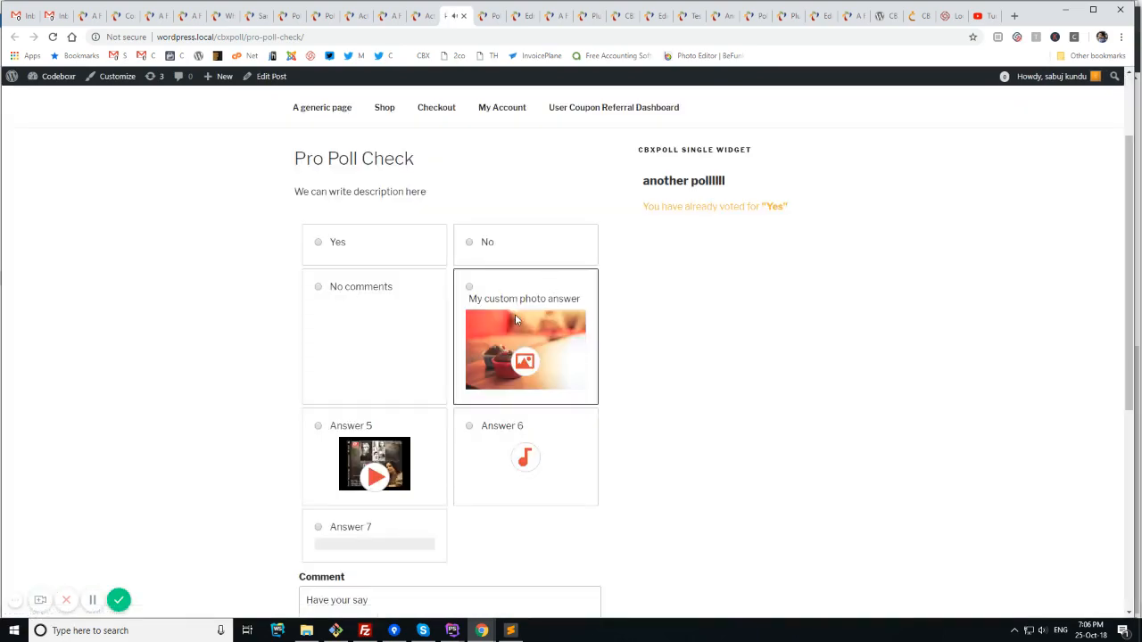
Step: Enlarge the My custom photo answer and cycle through the popup media gallery
left_click(526, 362)
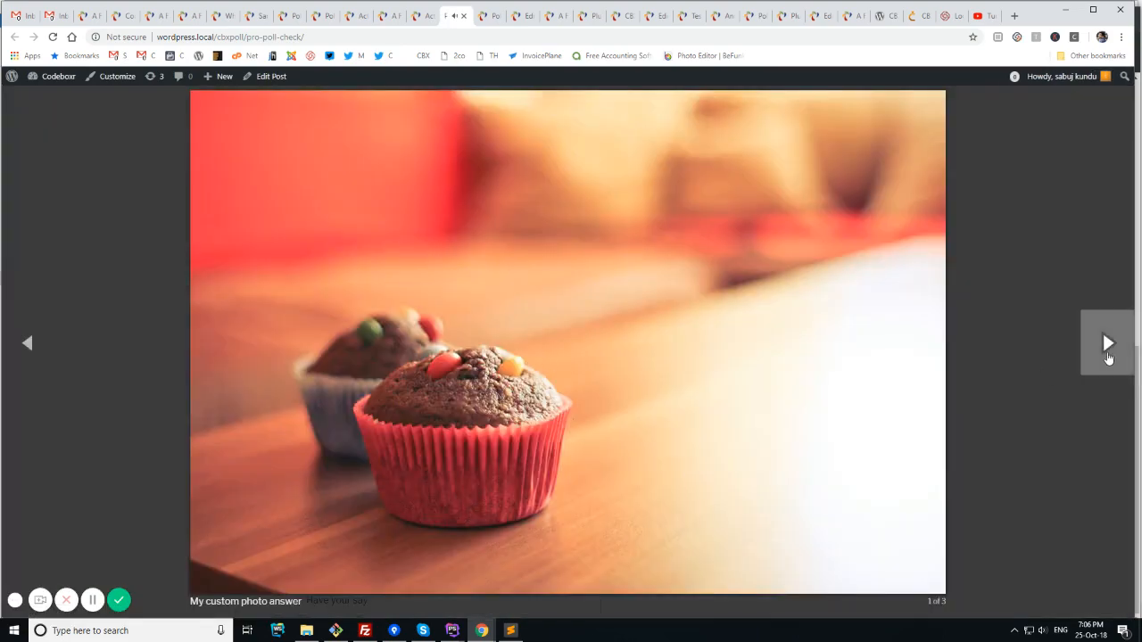
left_click(1109, 348)
left_click(28, 351)
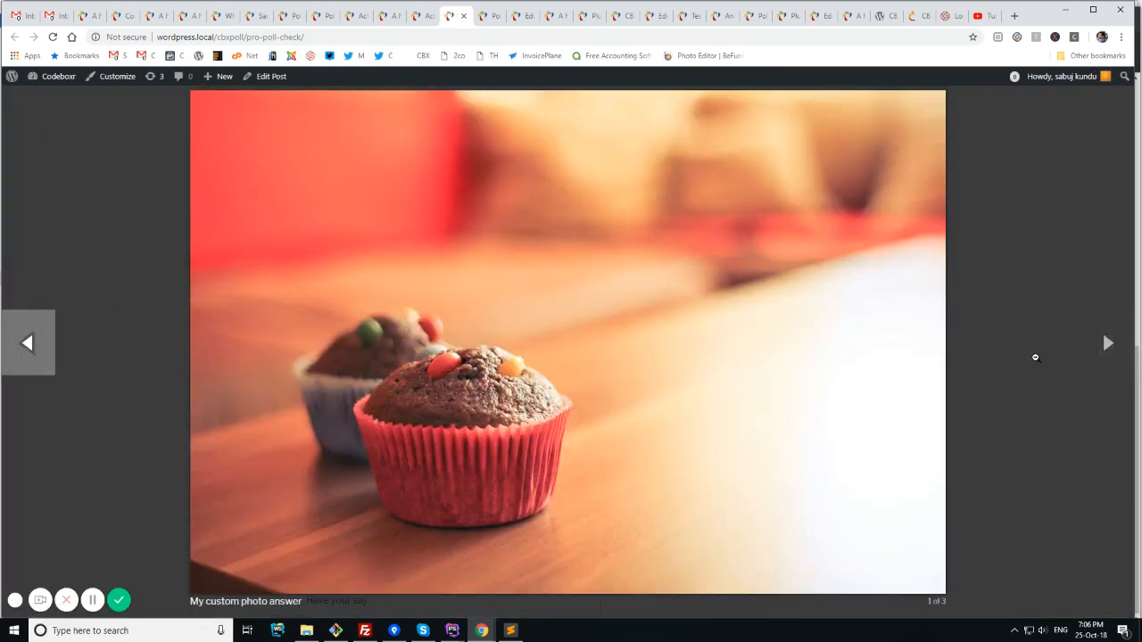
left_click(1097, 346)
left_click(1097, 347)
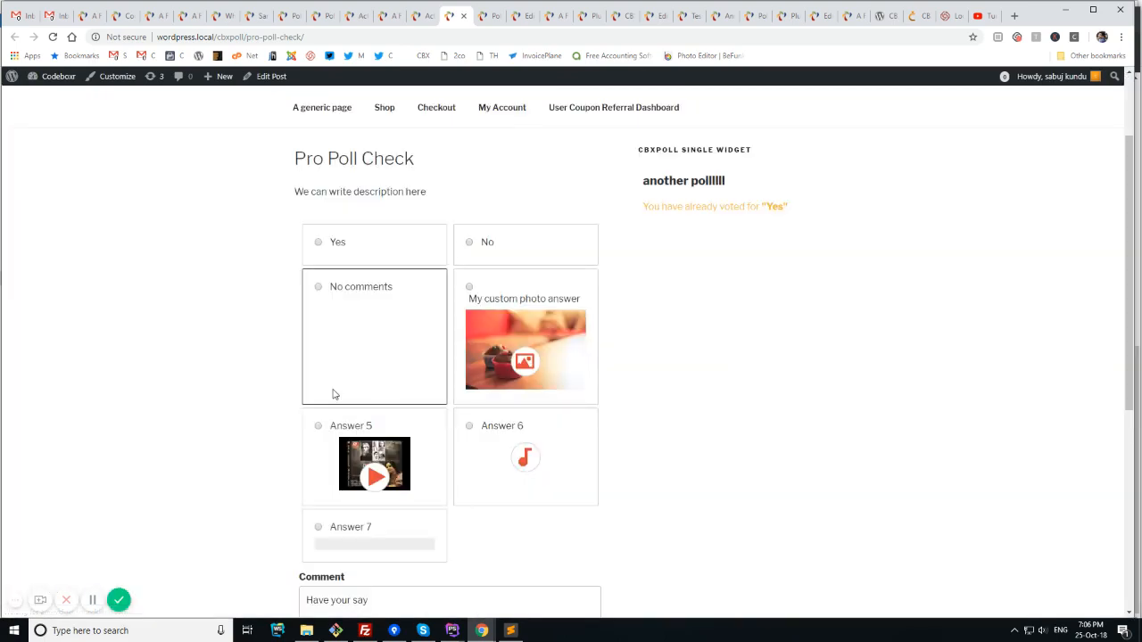
Step: Select the Yes answer, then move to the A Fresh New Poll page
left_click(318, 243)
scroll(384, 336, "down", 3)
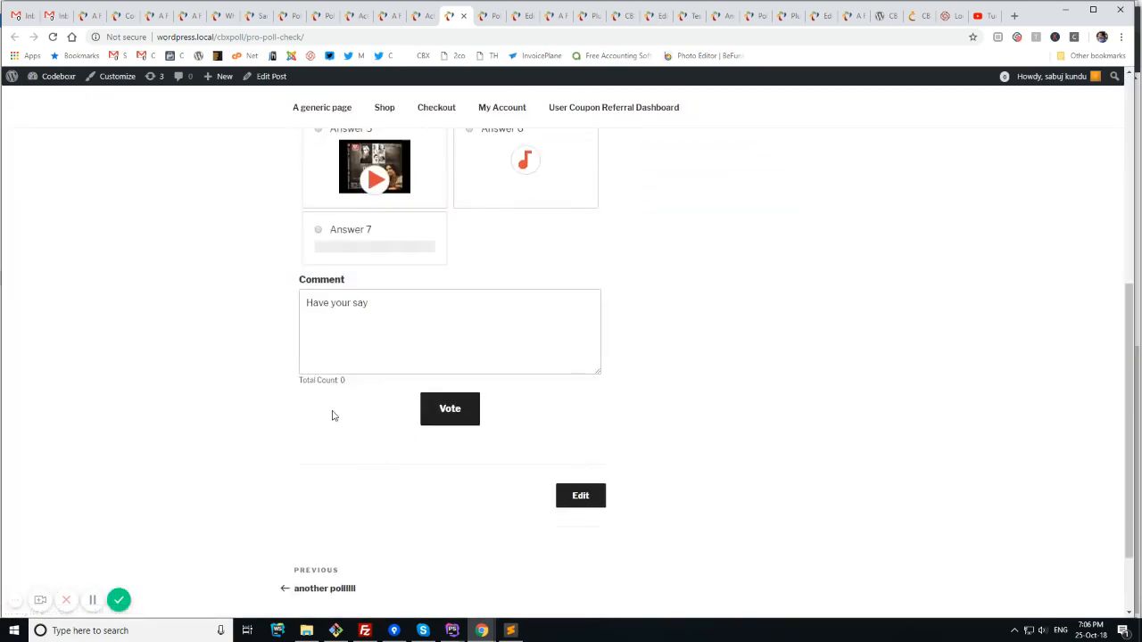
scroll(498, 344, "up", 3)
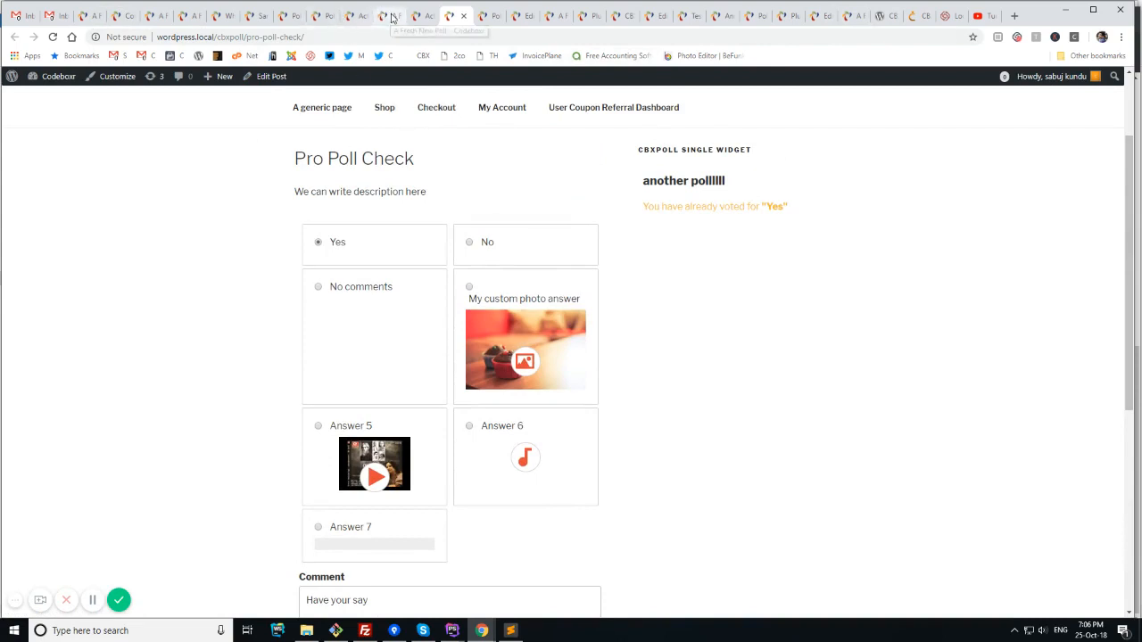
left_click(393, 16)
Step: Step through the open poll pages to CBX Poll Settings and show the list of all polls with vote counts
left_click(87, 18)
left_click(157, 18)
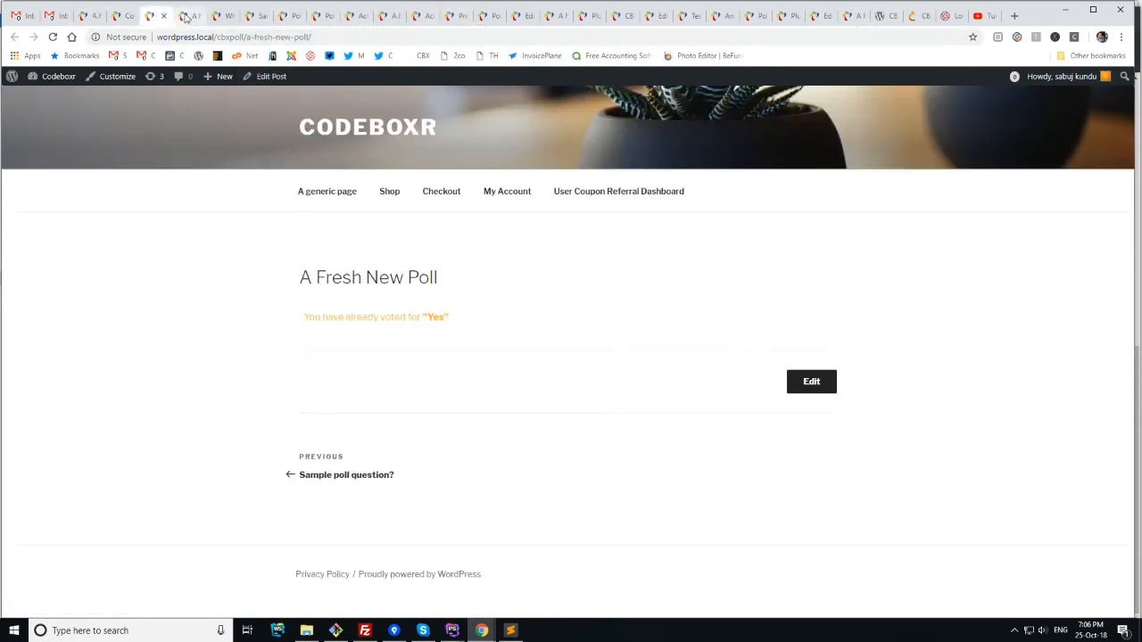
left_click(225, 20)
left_click(259, 18)
left_click(166, 143)
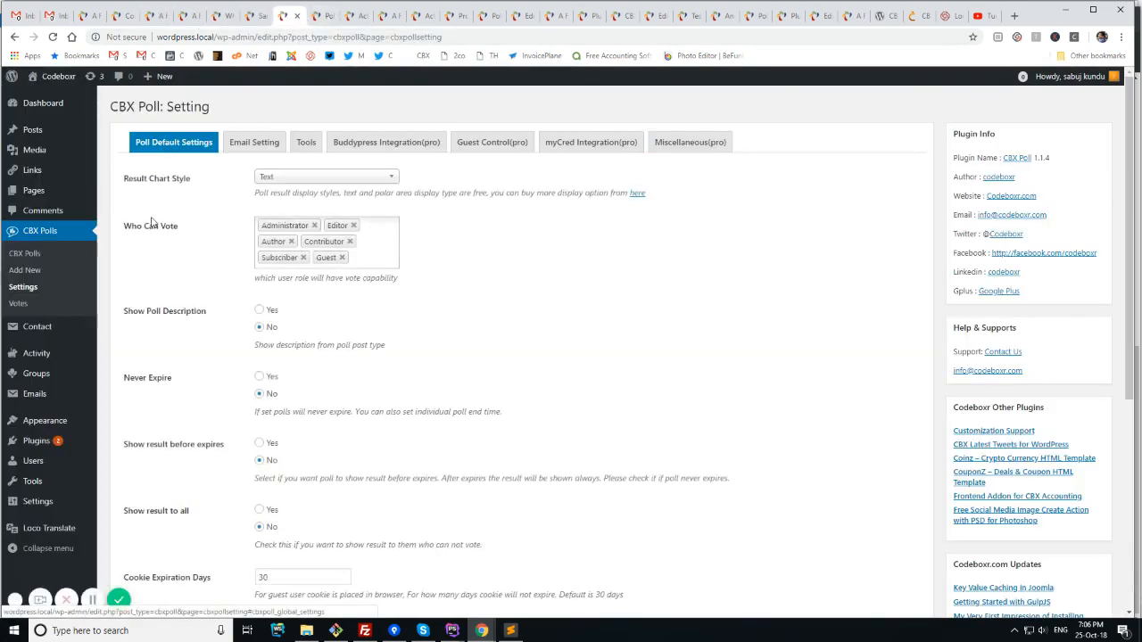
left_click(40, 253)
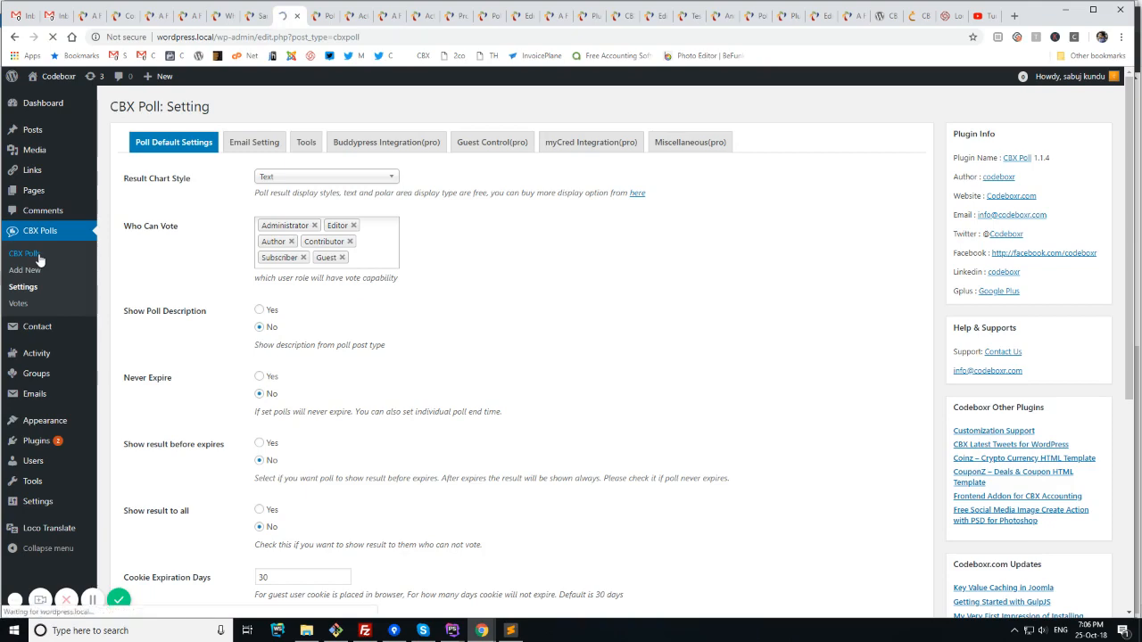
Step: Review the CBX Poll product page on codeboxr.com: pro features, settings, screenshots and pricing
left_click(918, 16)
scroll(266, 219, "down", 1)
scroll(446, 268, "up", 1)
scroll(623, 336, "down", 1)
scroll(623, 336, "down", 5)
scroll(623, 336, "down", 5)
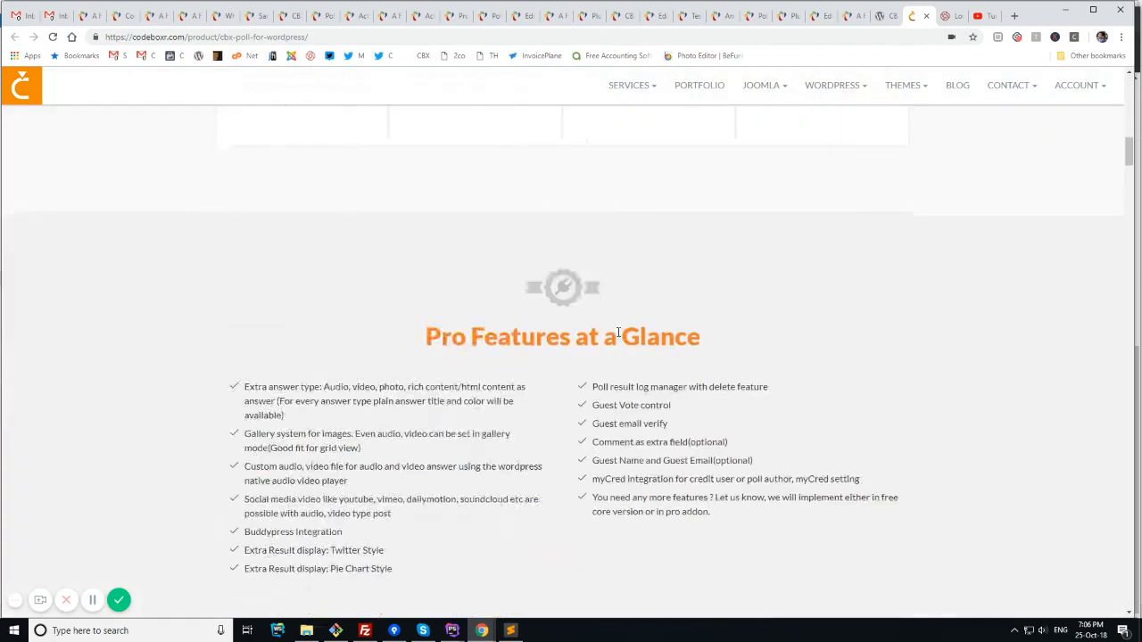
scroll(620, 334, "down", 5)
scroll(617, 332, "down", 5)
scroll(617, 332, "down", 5)
scroll(617, 332, "down", 5)
scroll(617, 334, "down", 5)
scroll(616, 336, "up", 5)
scroll(616, 336, "up", 5)
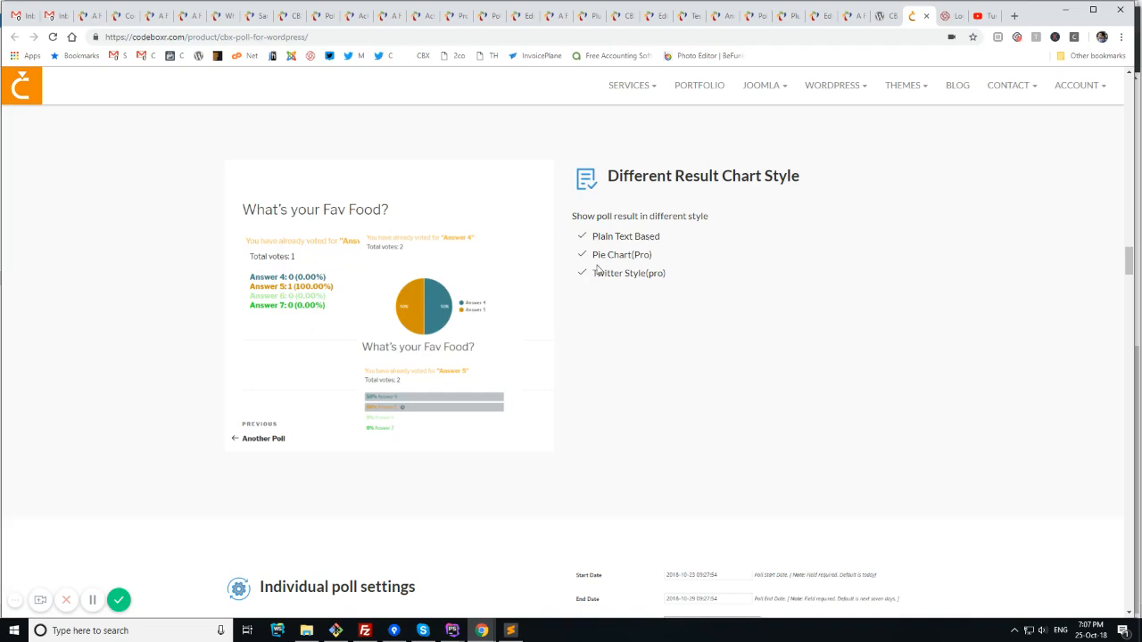
scroll(637, 296, "down", 3)
scroll(667, 371, "down", 3)
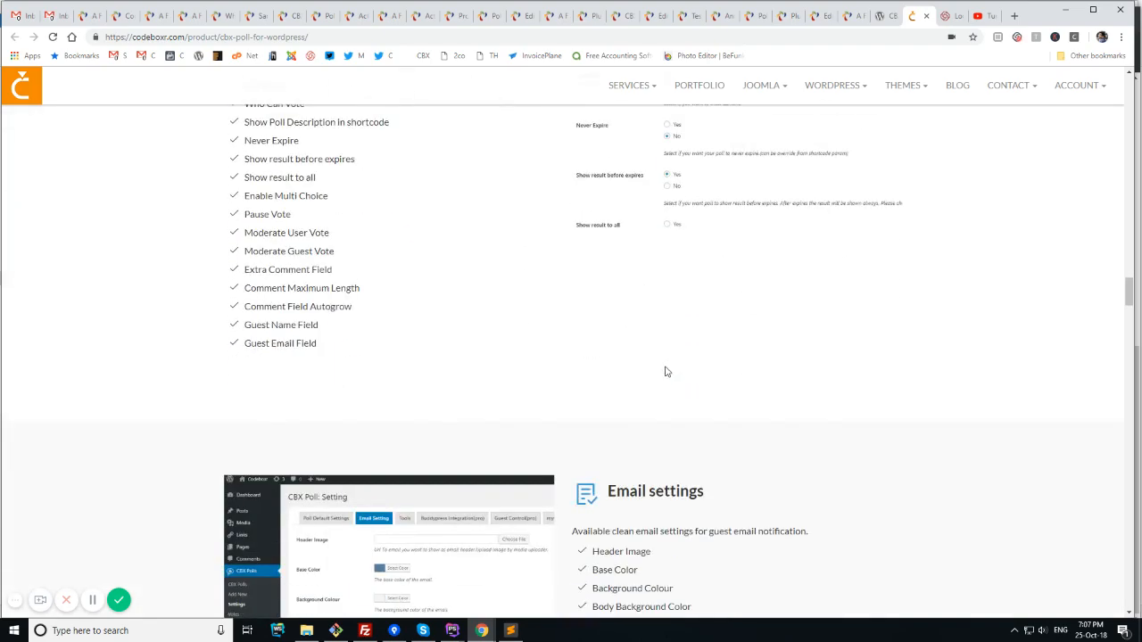
scroll(665, 371, "down", 4)
scroll(662, 369, "up", 3)
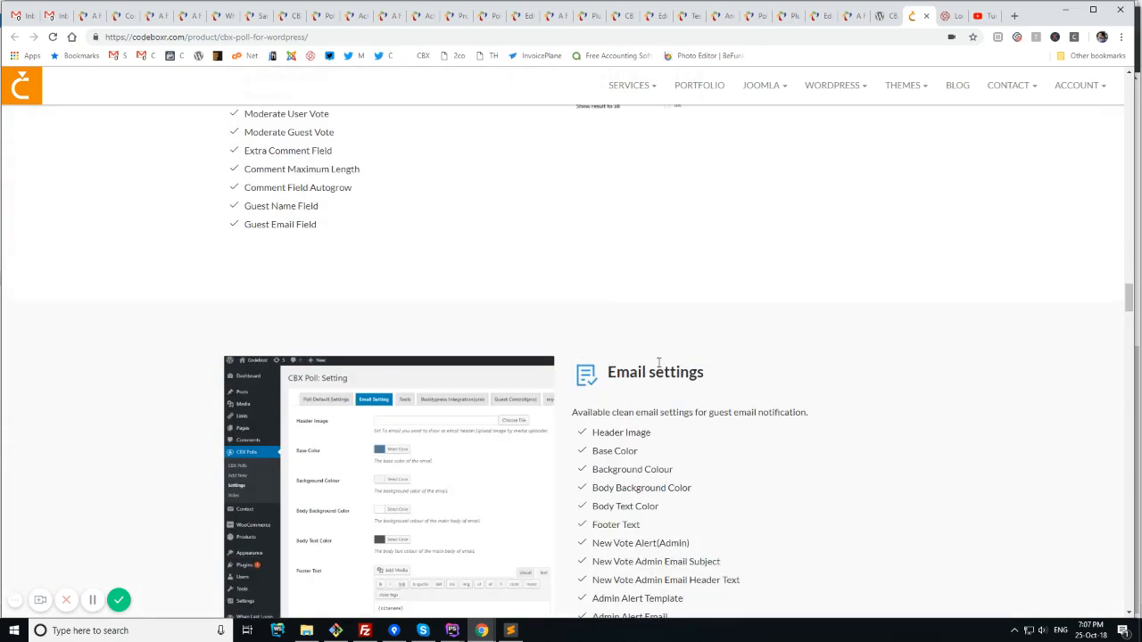
scroll(658, 361, "down", 5)
scroll(658, 364, "down", 5)
scroll(659, 364, "down", 5)
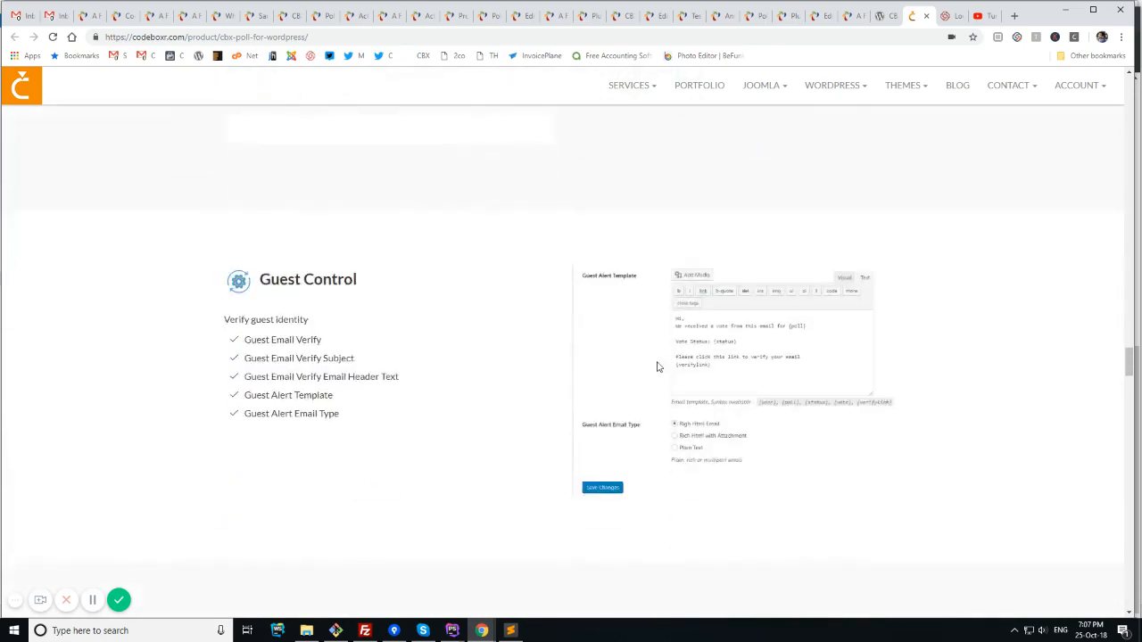
scroll(658, 366, "down", 3)
scroll(729, 364, "down", 6)
scroll(302, 295, "down", 5)
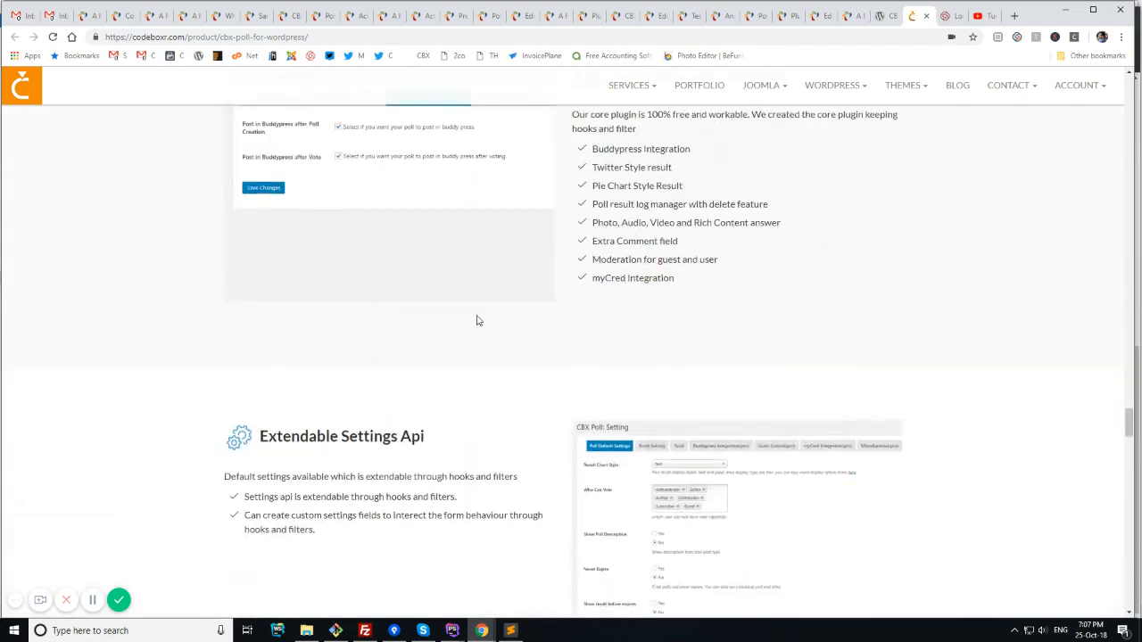
scroll(461, 291, "down", 1)
scroll(351, 276, "down", 3)
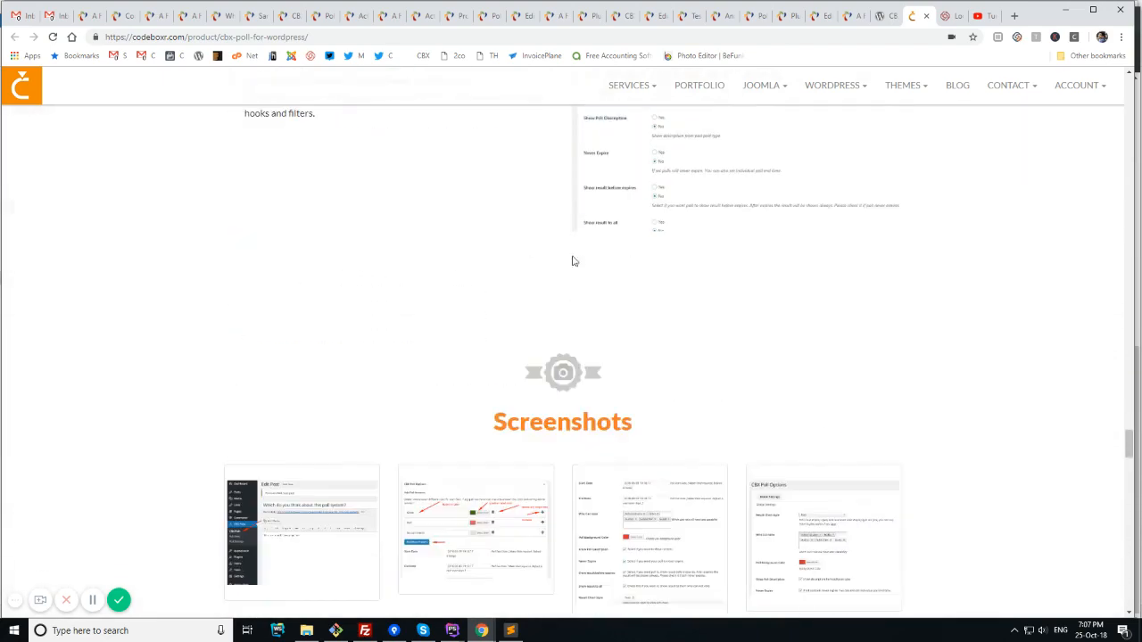
scroll(536, 268, "down", 4)
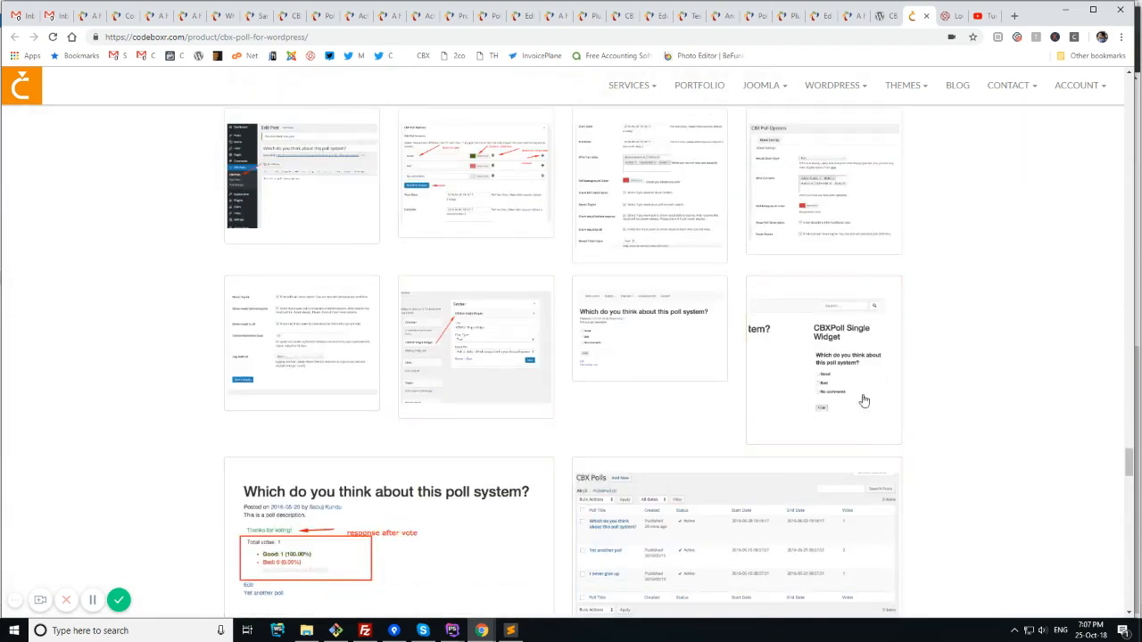
scroll(94, 390, "down", 4)
scroll(274, 381, "down", 4)
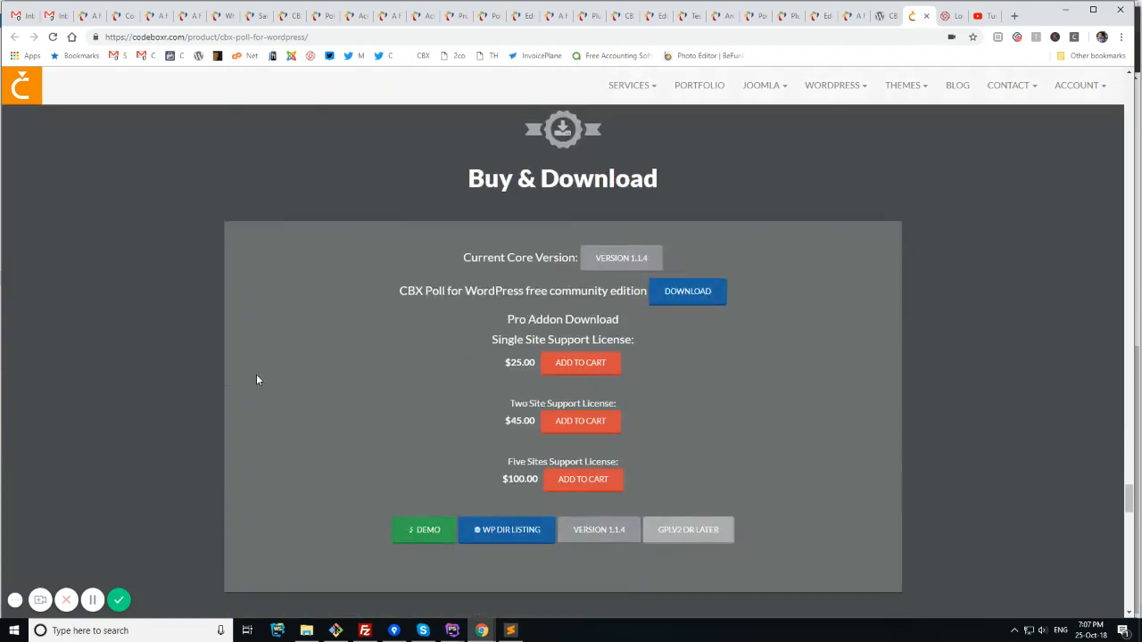
scroll(160, 382, "up", 4)
scroll(313, 366, "up", 4)
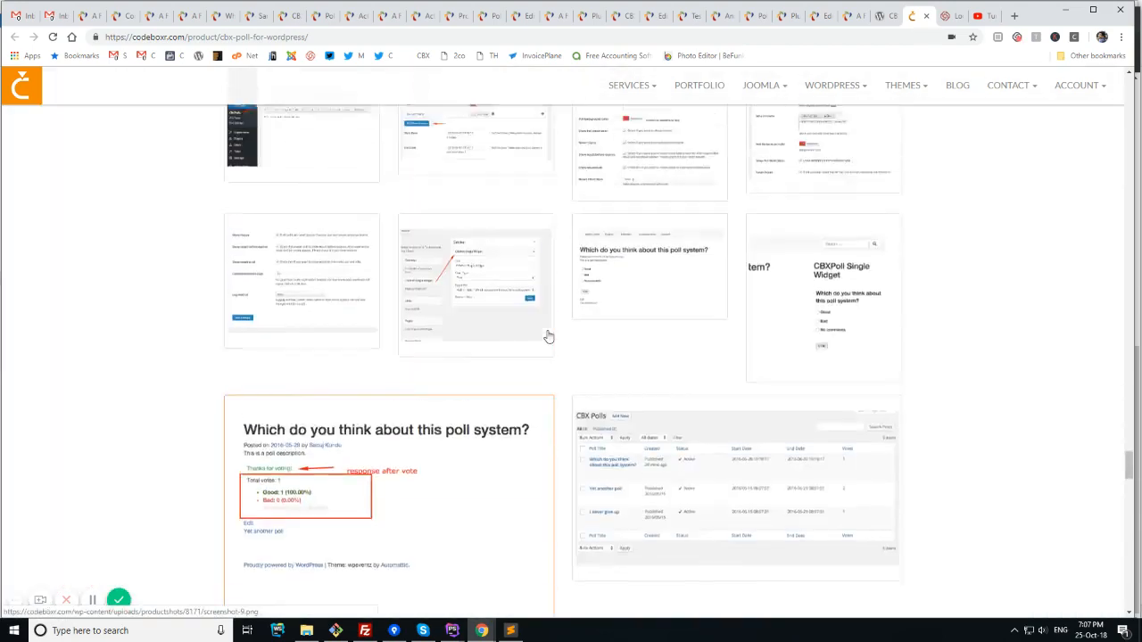
scroll(366, 360, "up", 3)
scroll(366, 360, "down", 5)
scroll(367, 360, "up", 5)
scroll(366, 360, "down", 5)
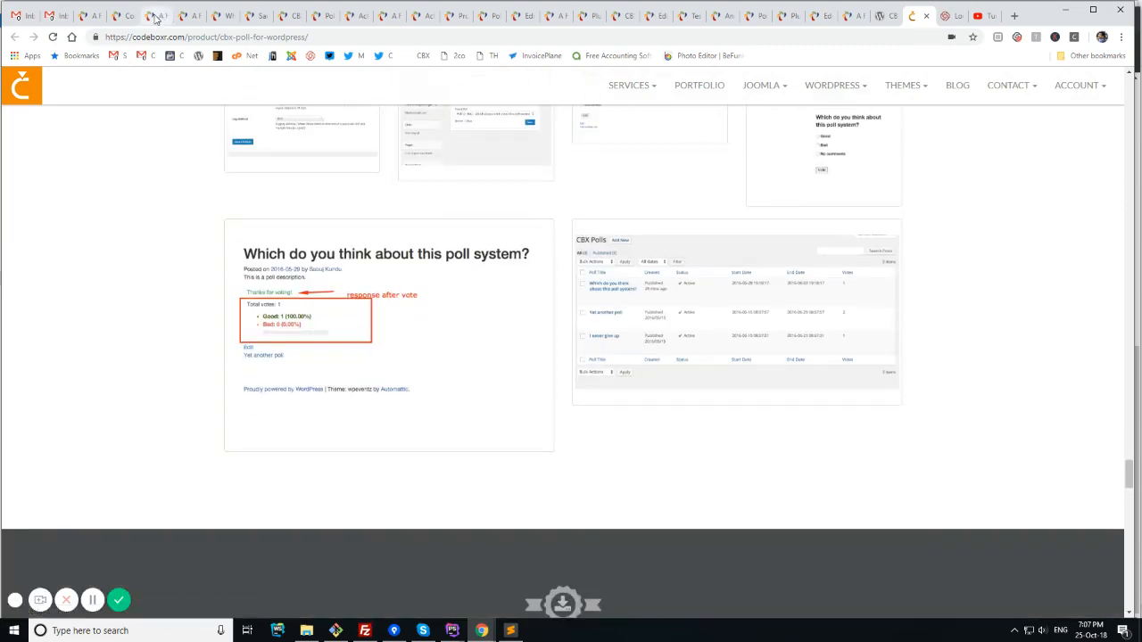
Step: Step through the open poll pages to the admin and show the CBX Polls Votes log
left_click(89, 18)
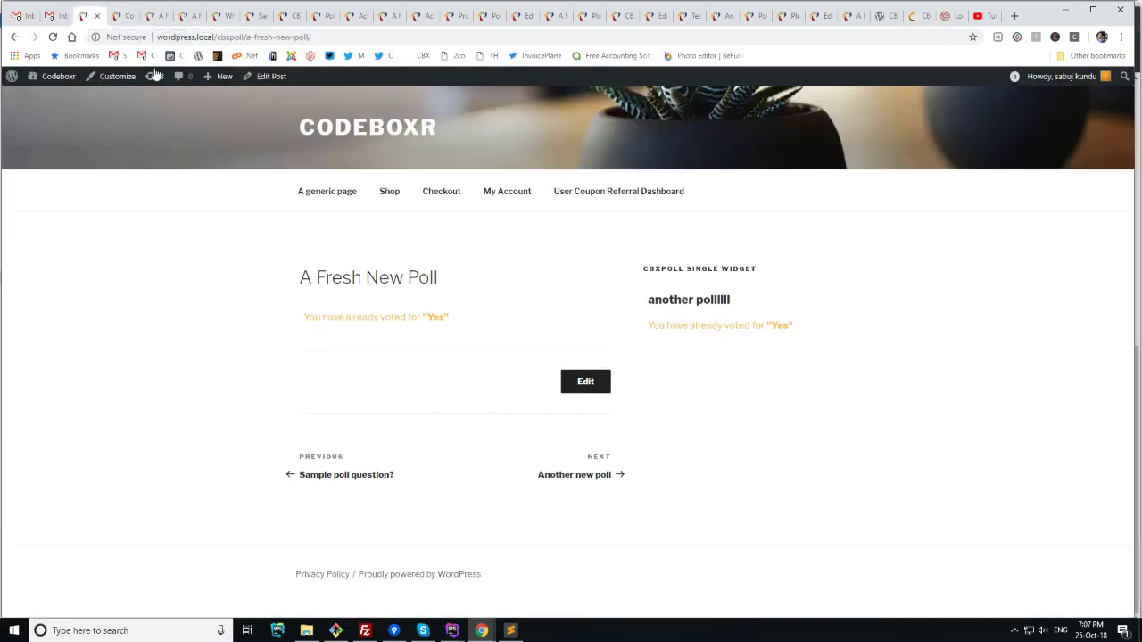
left_click(129, 18)
left_click(187, 18)
left_click(225, 18)
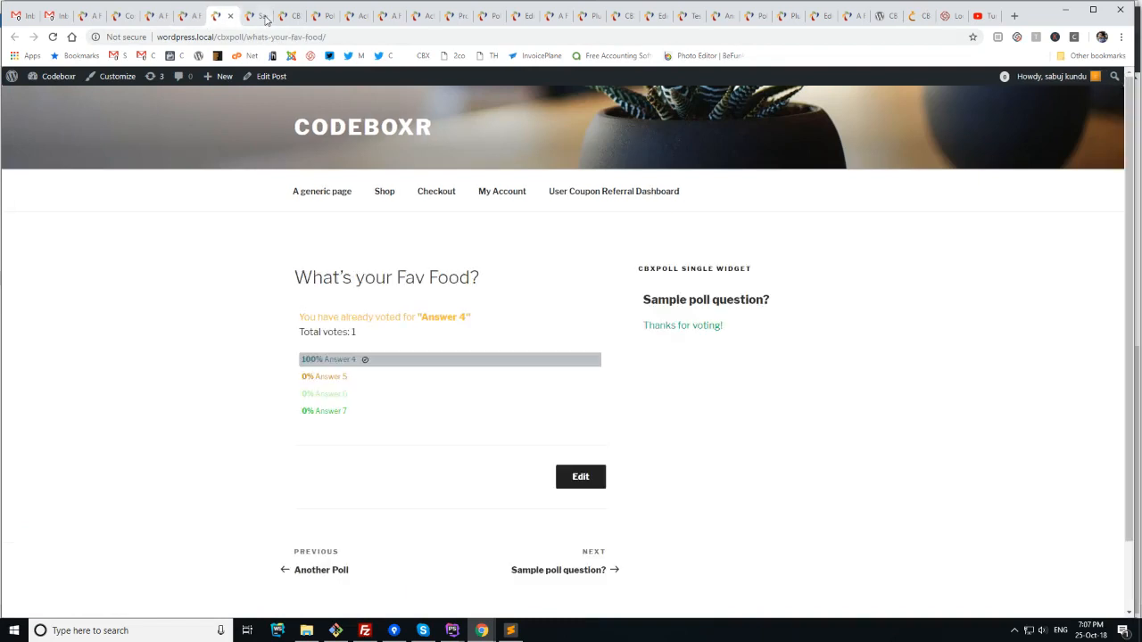
left_click(264, 18)
left_click(288, 16)
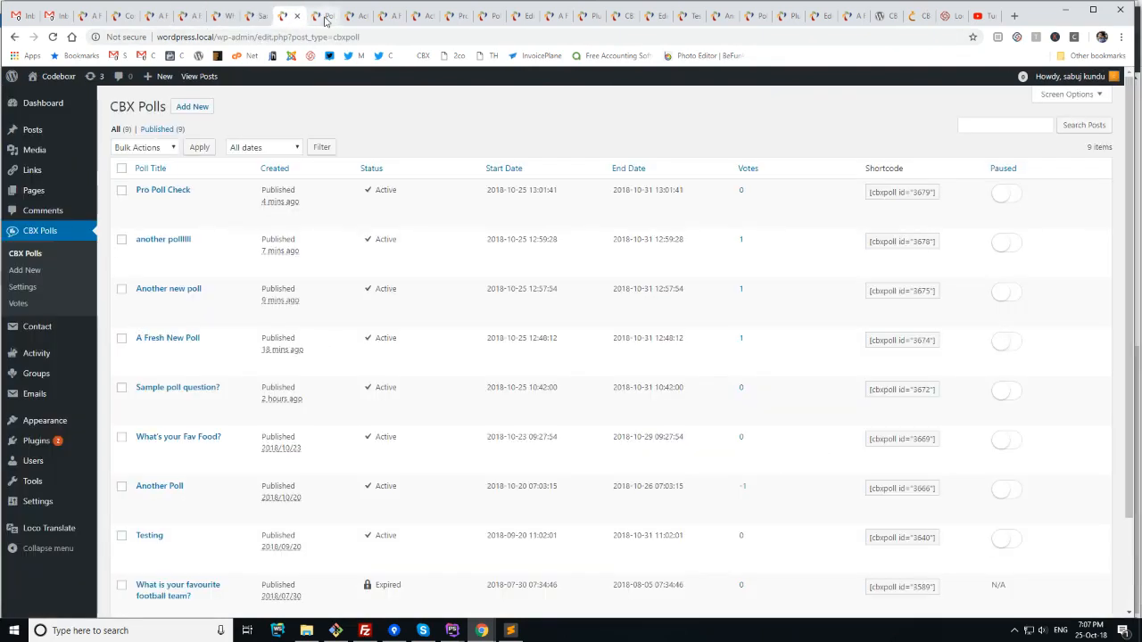
left_click(22, 304)
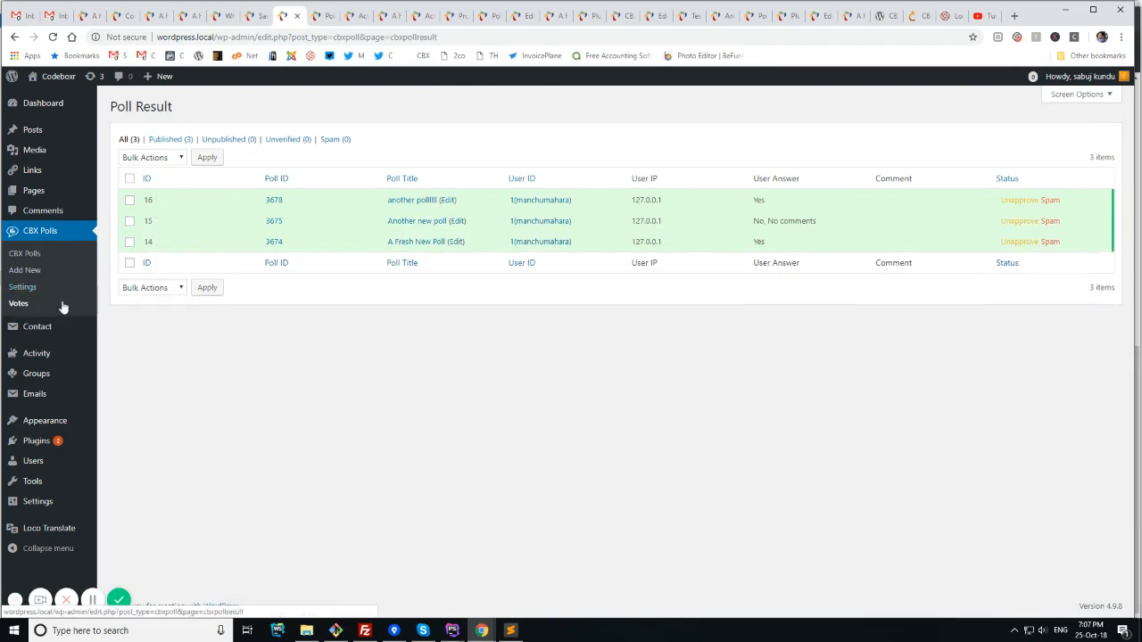
mouse_move(571, 242)
mouse_move(1050, 253)
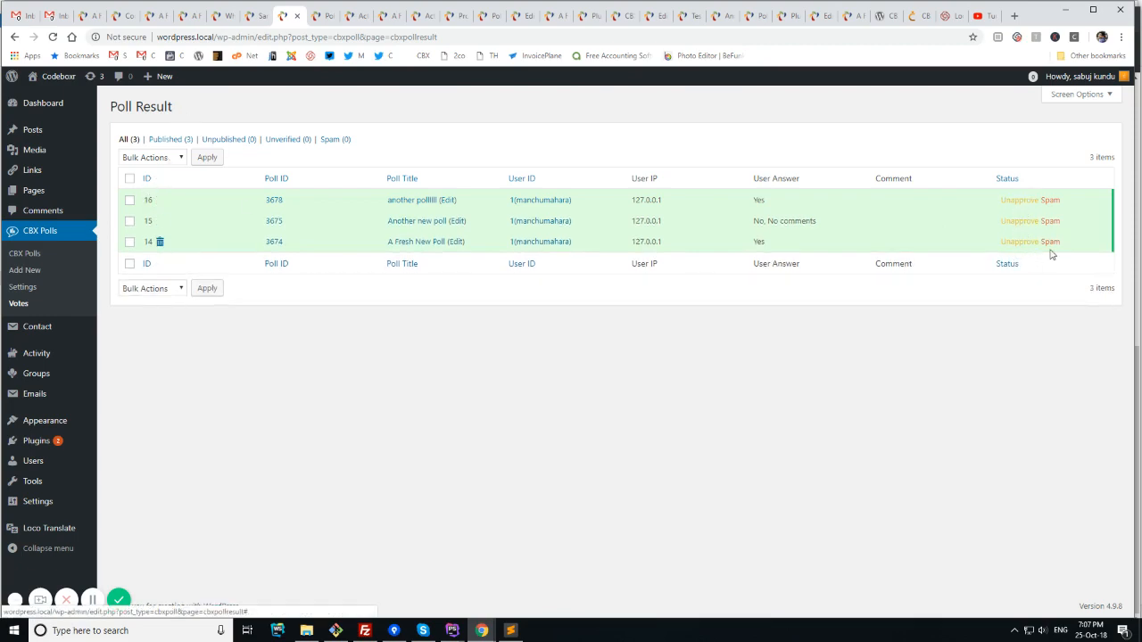
Step: Delete vote 16, bulk-delete all remaining votes, and check the polls list shows zero votes
left_click(160, 200)
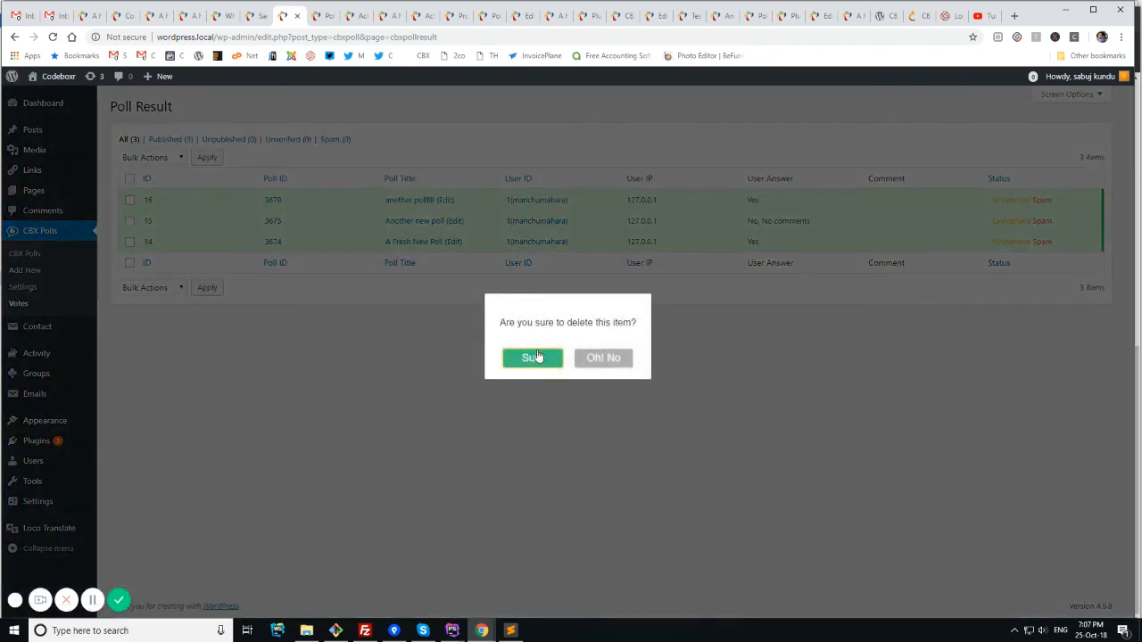
left_click(540, 357)
left_click(129, 178)
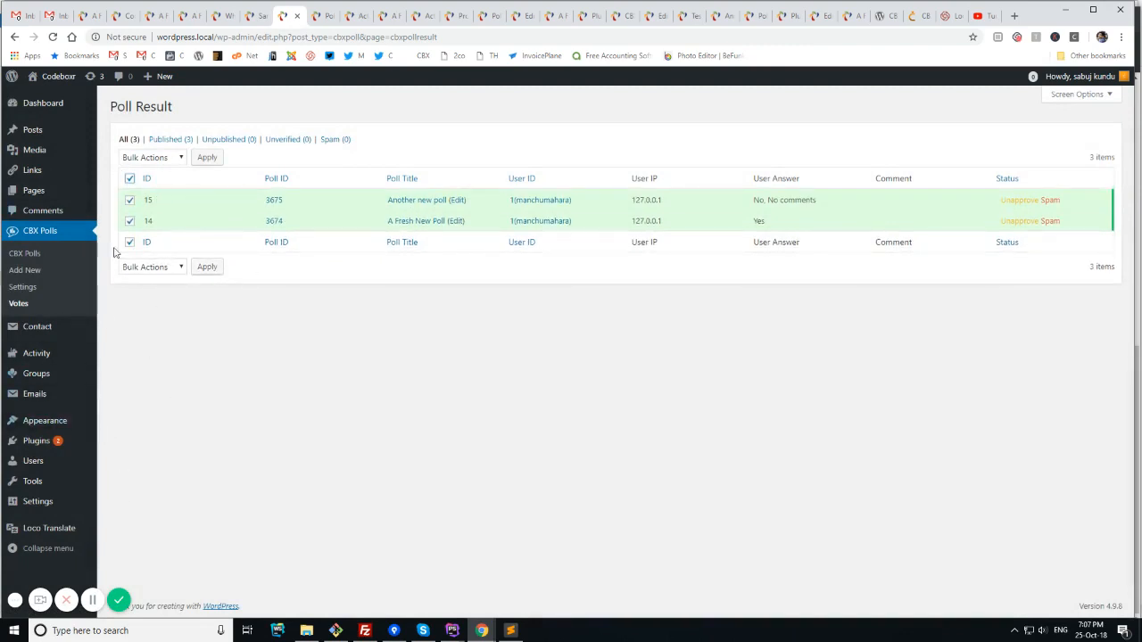
left_click(175, 161)
left_click(147, 216)
left_click(207, 157)
left_click(27, 254)
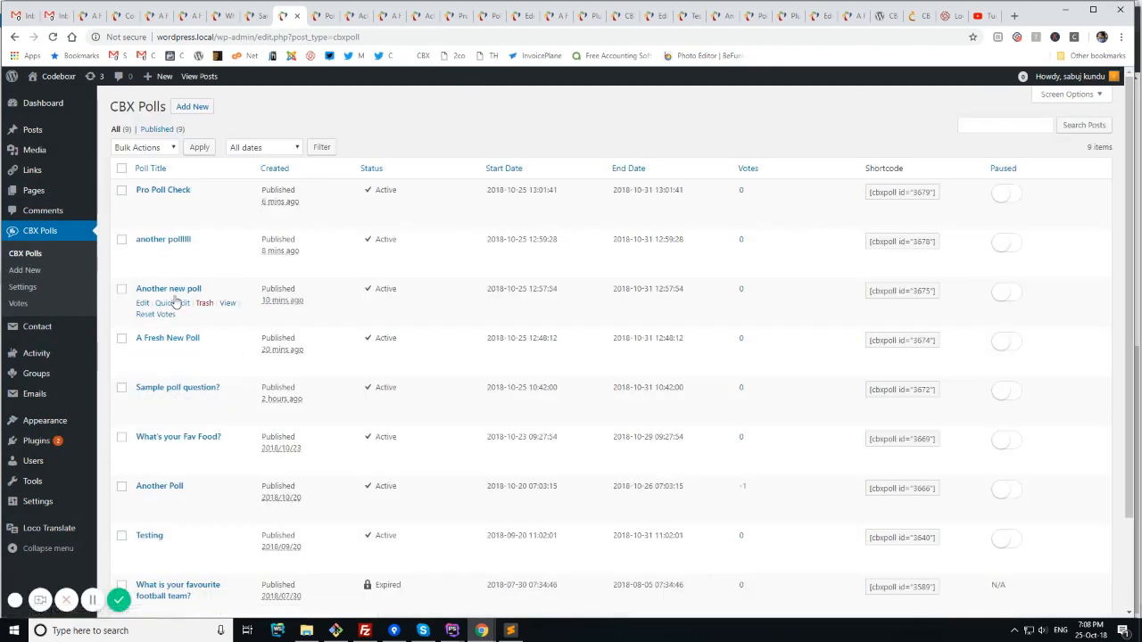
Step: Choose Yes on the Sample poll question? poll, then switch to the wordpress.org CBX Poll page
left_click(228, 401)
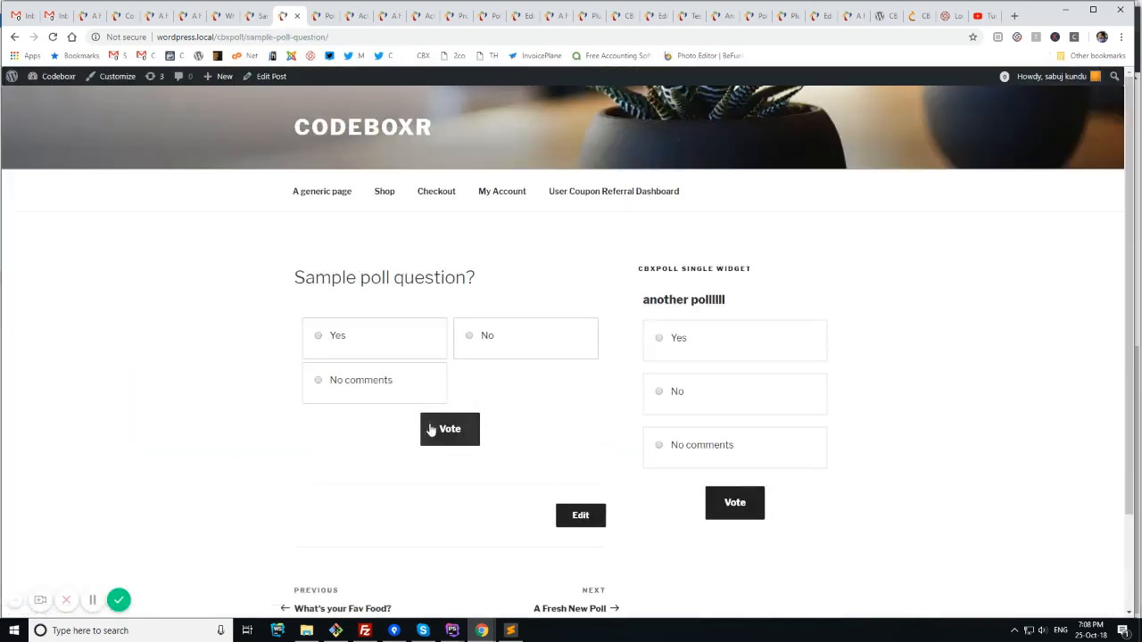
left_click(319, 344)
scroll(479, 413, "down", 1)
scroll(402, 312, "up", 1)
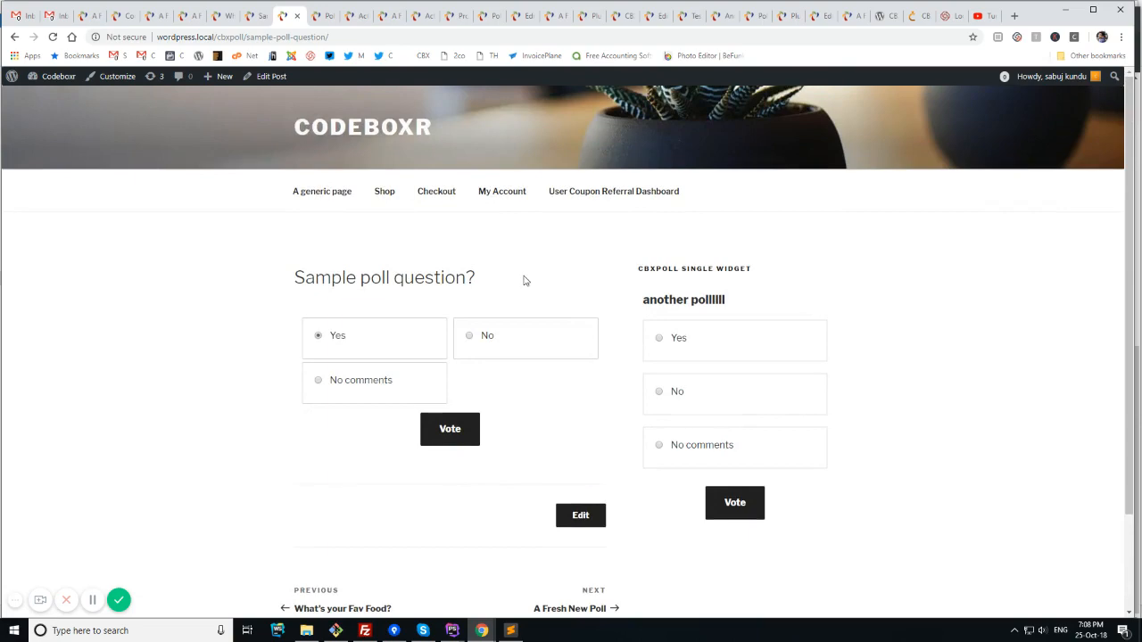
left_click(885, 20)
scroll(435, 254, "up", 4)
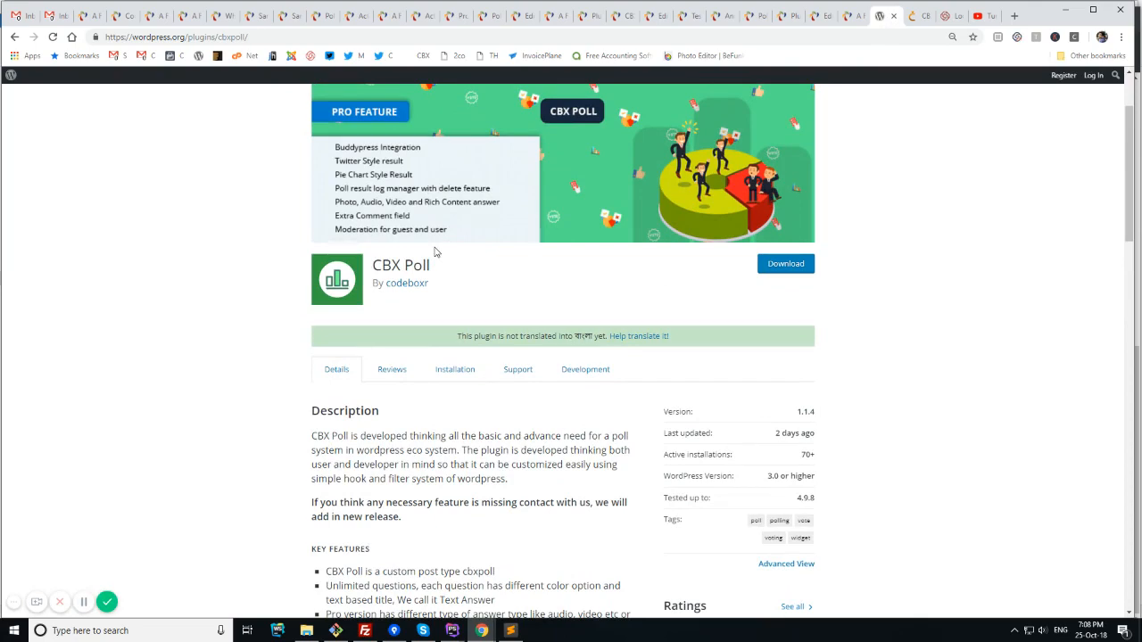
scroll(435, 252, "down", 4)
scroll(456, 249, "down", 3)
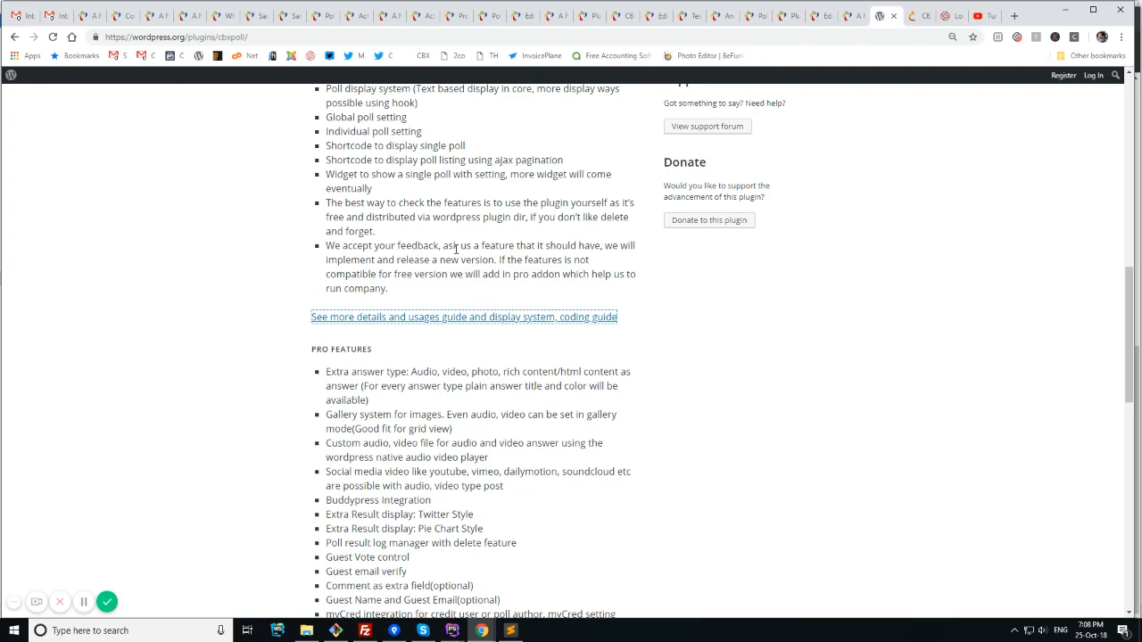
scroll(478, 258, "down", 3)
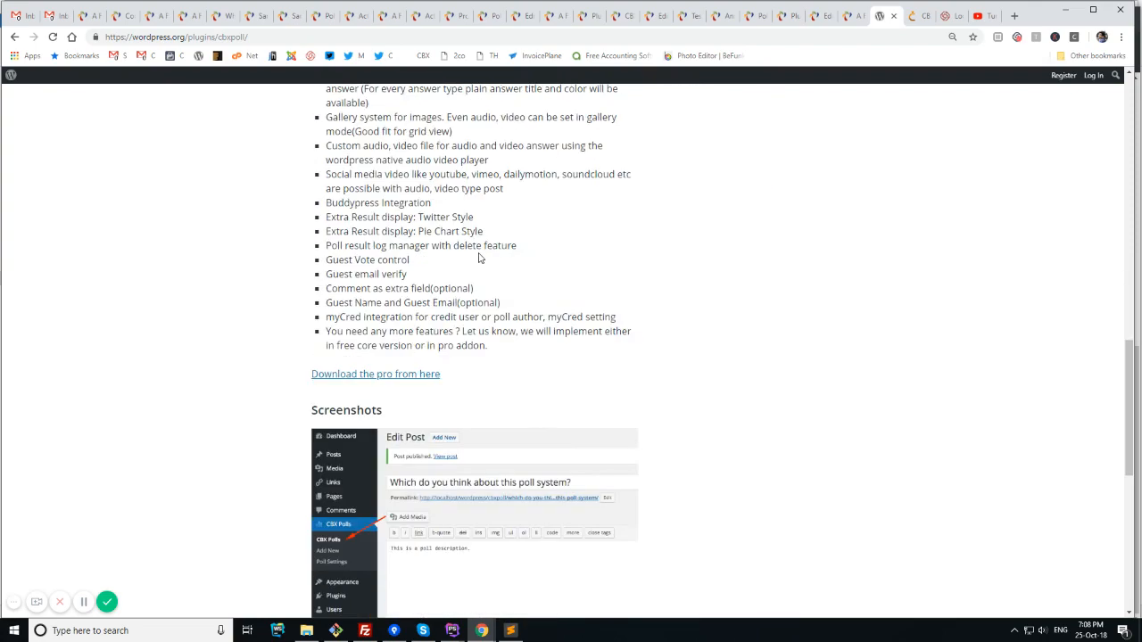
scroll(478, 258, "down", 2)
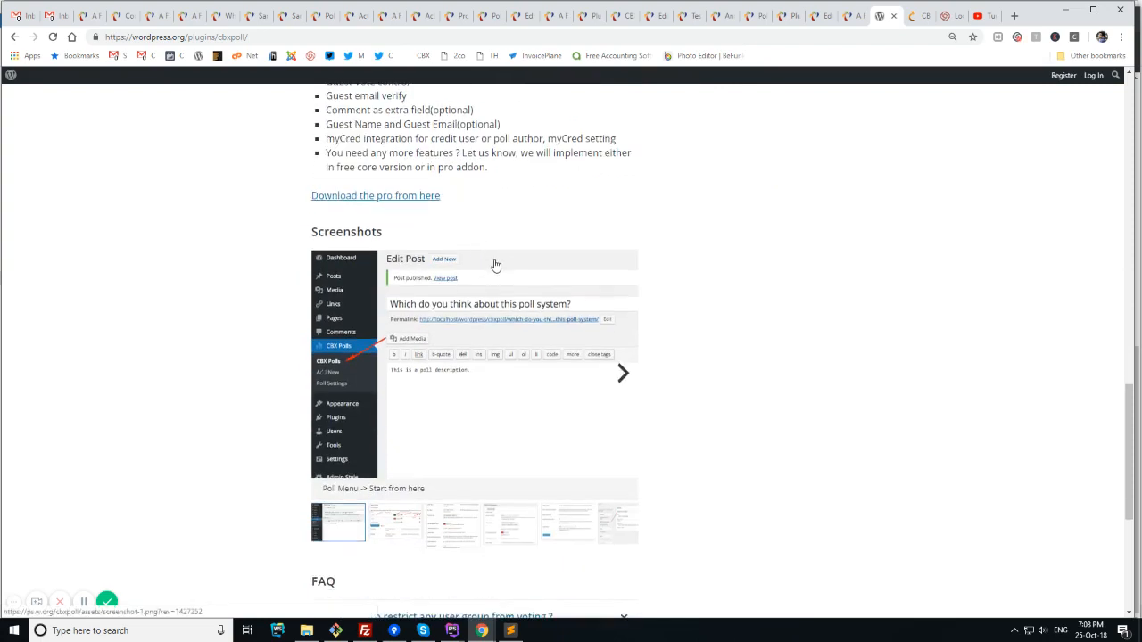